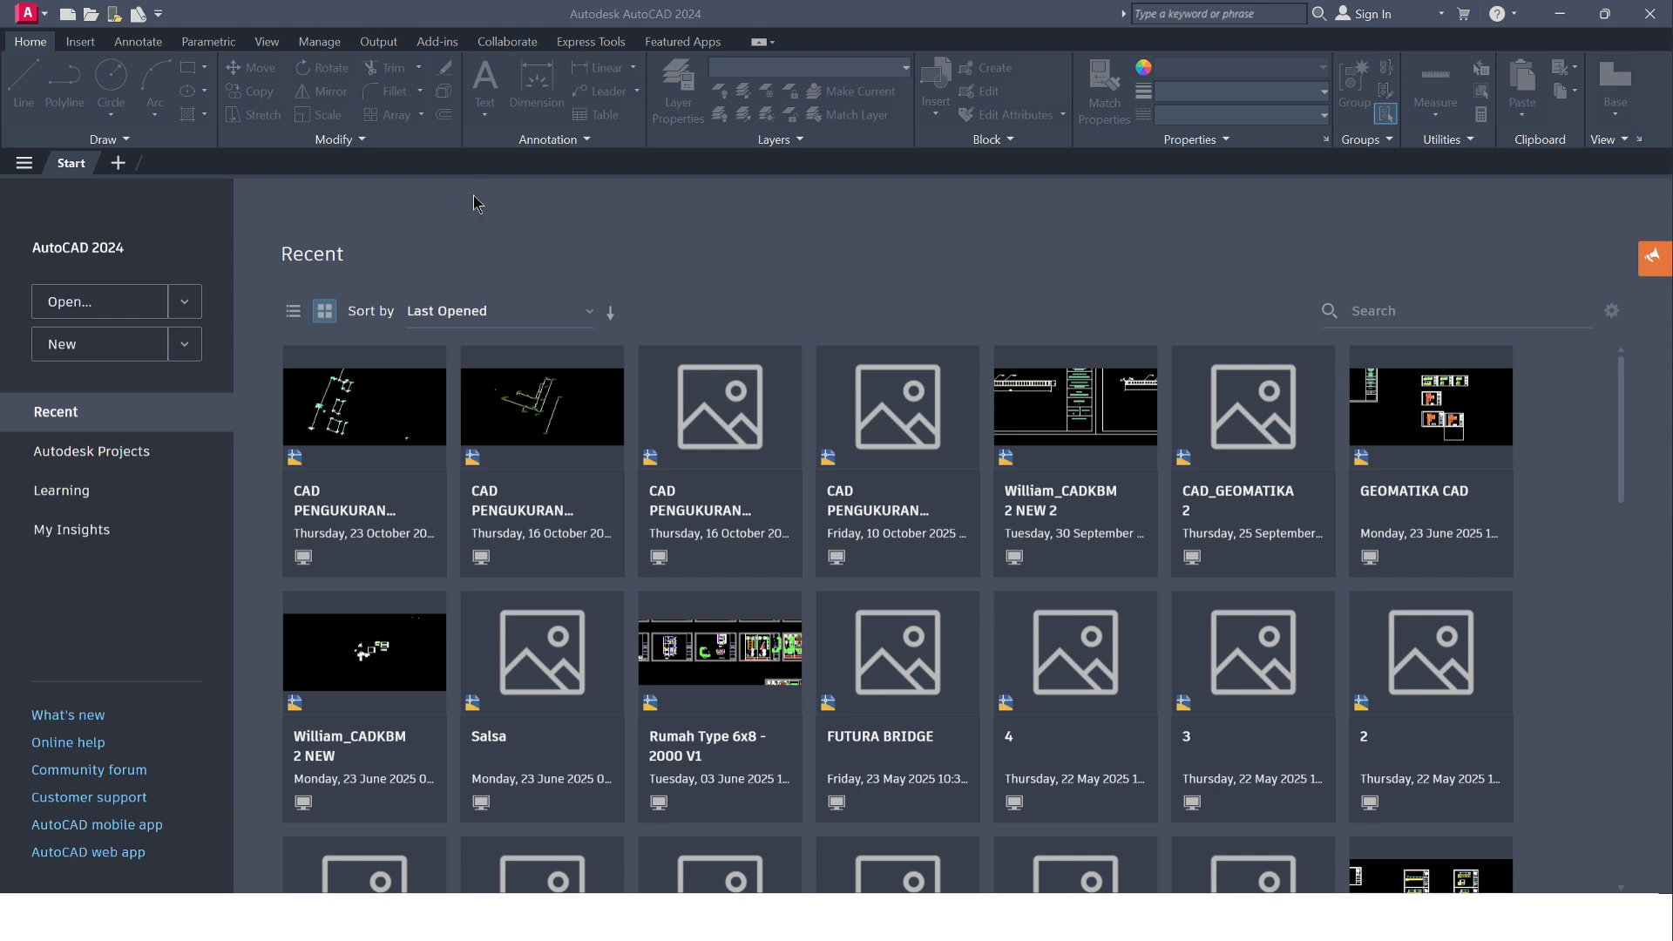
Create a new blank drawing from the start page
left_click(82, 349)
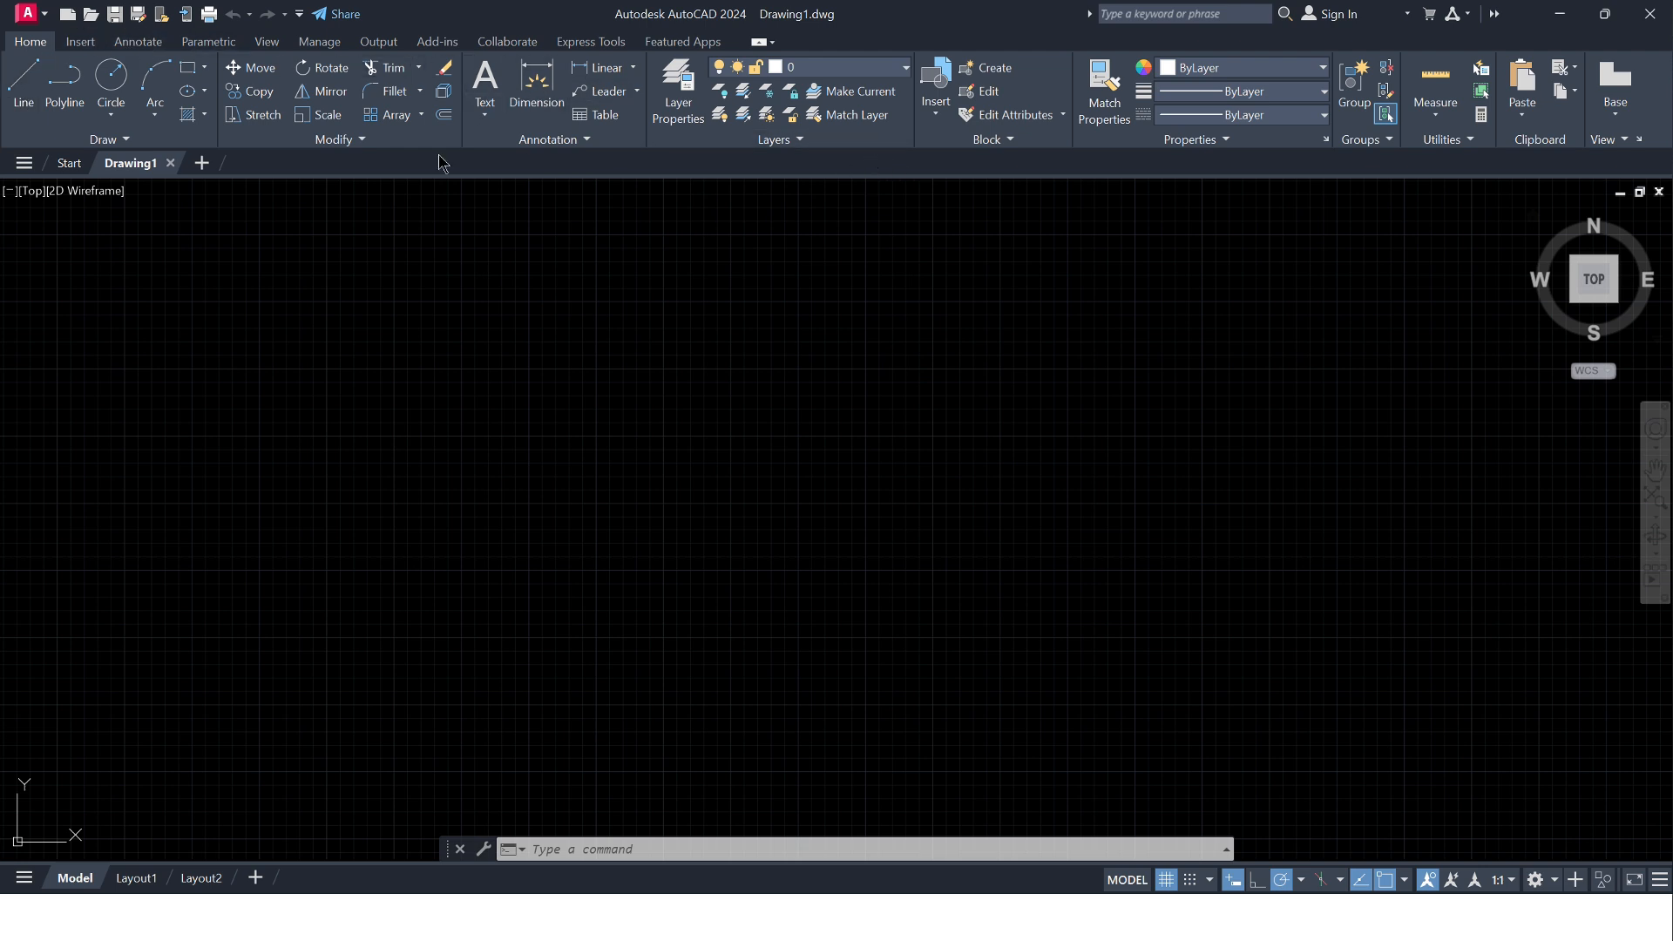
left_click(99, 42)
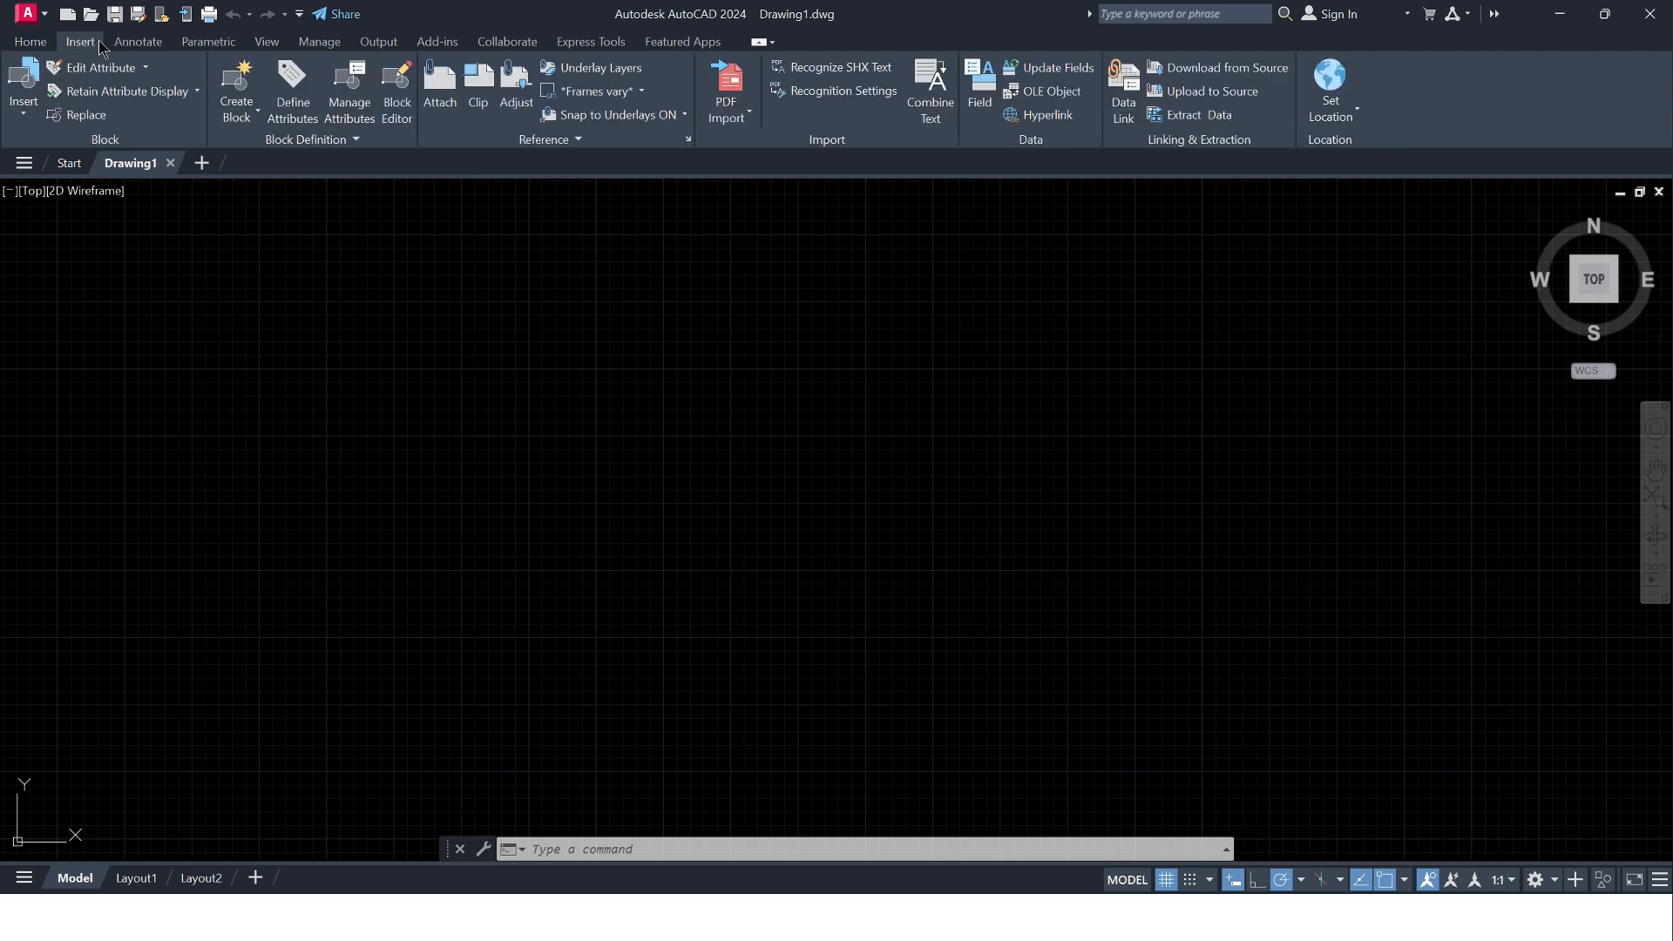
left_click(139, 44)
left_click(193, 48)
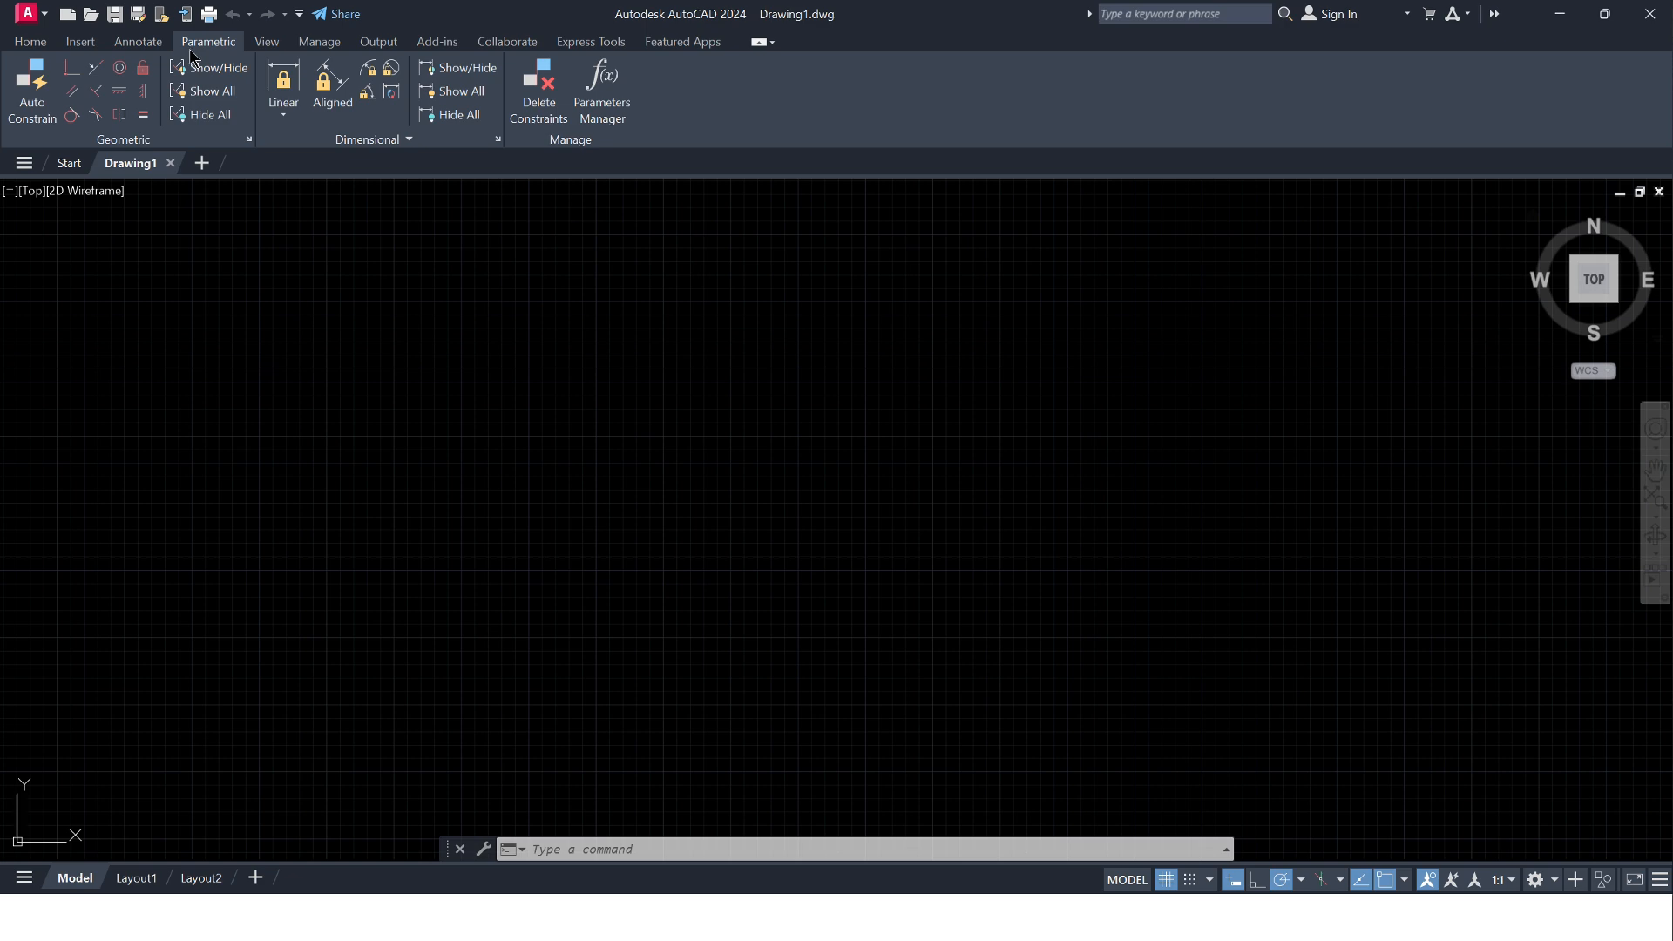
left_click(67, 15)
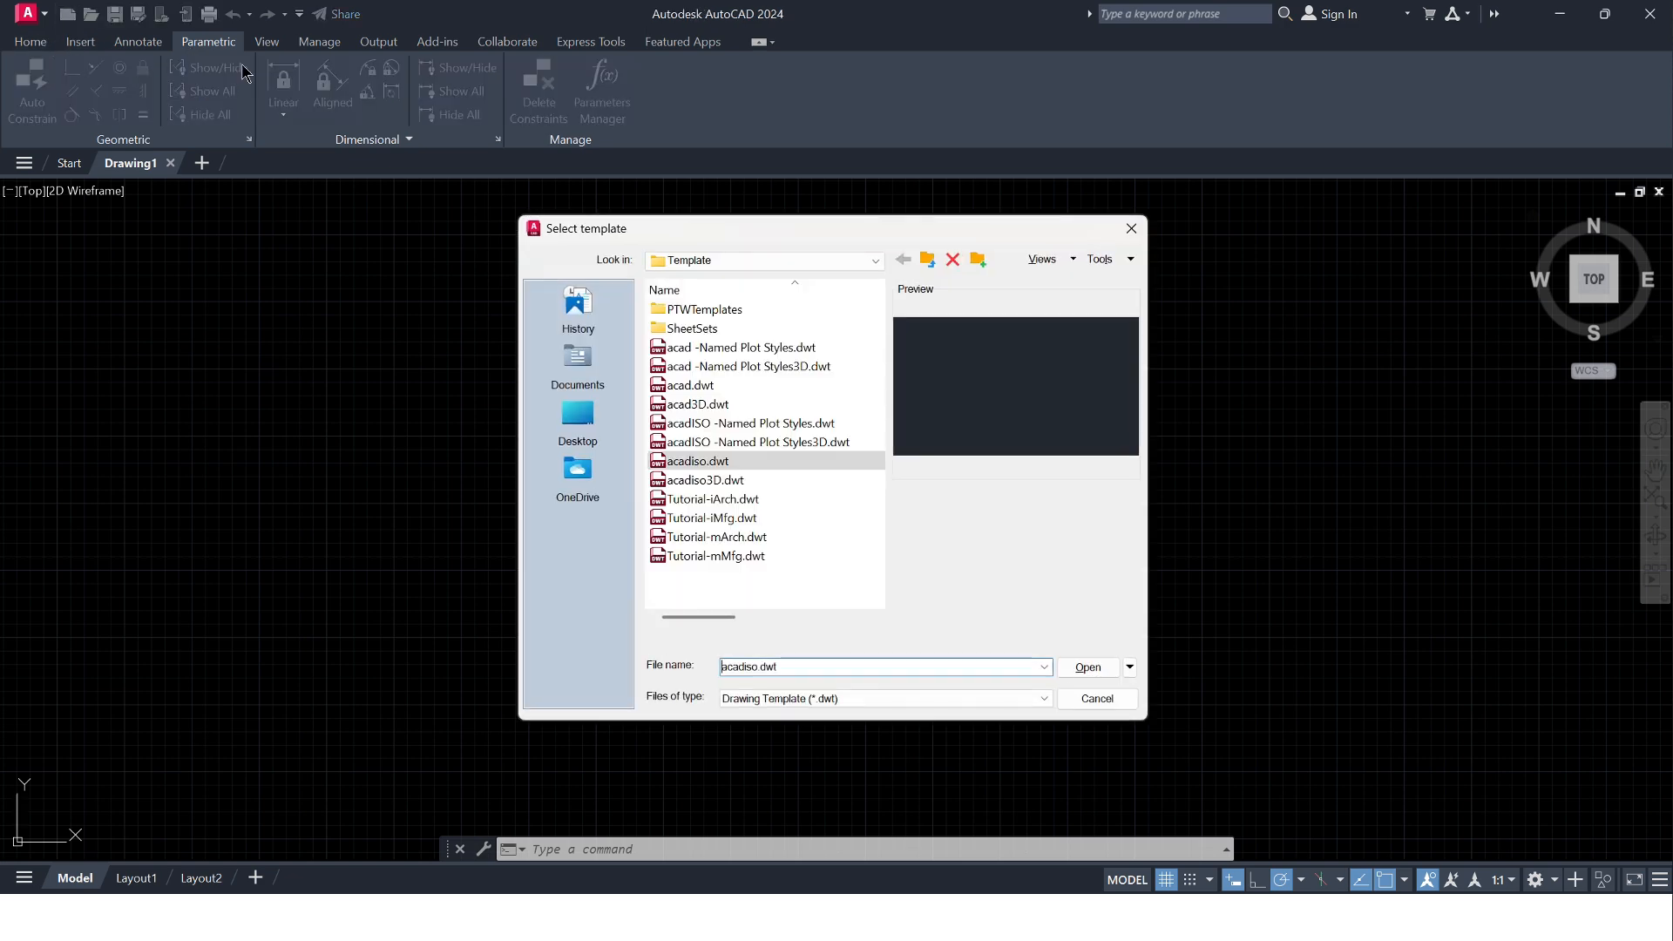
left_click(1131, 229)
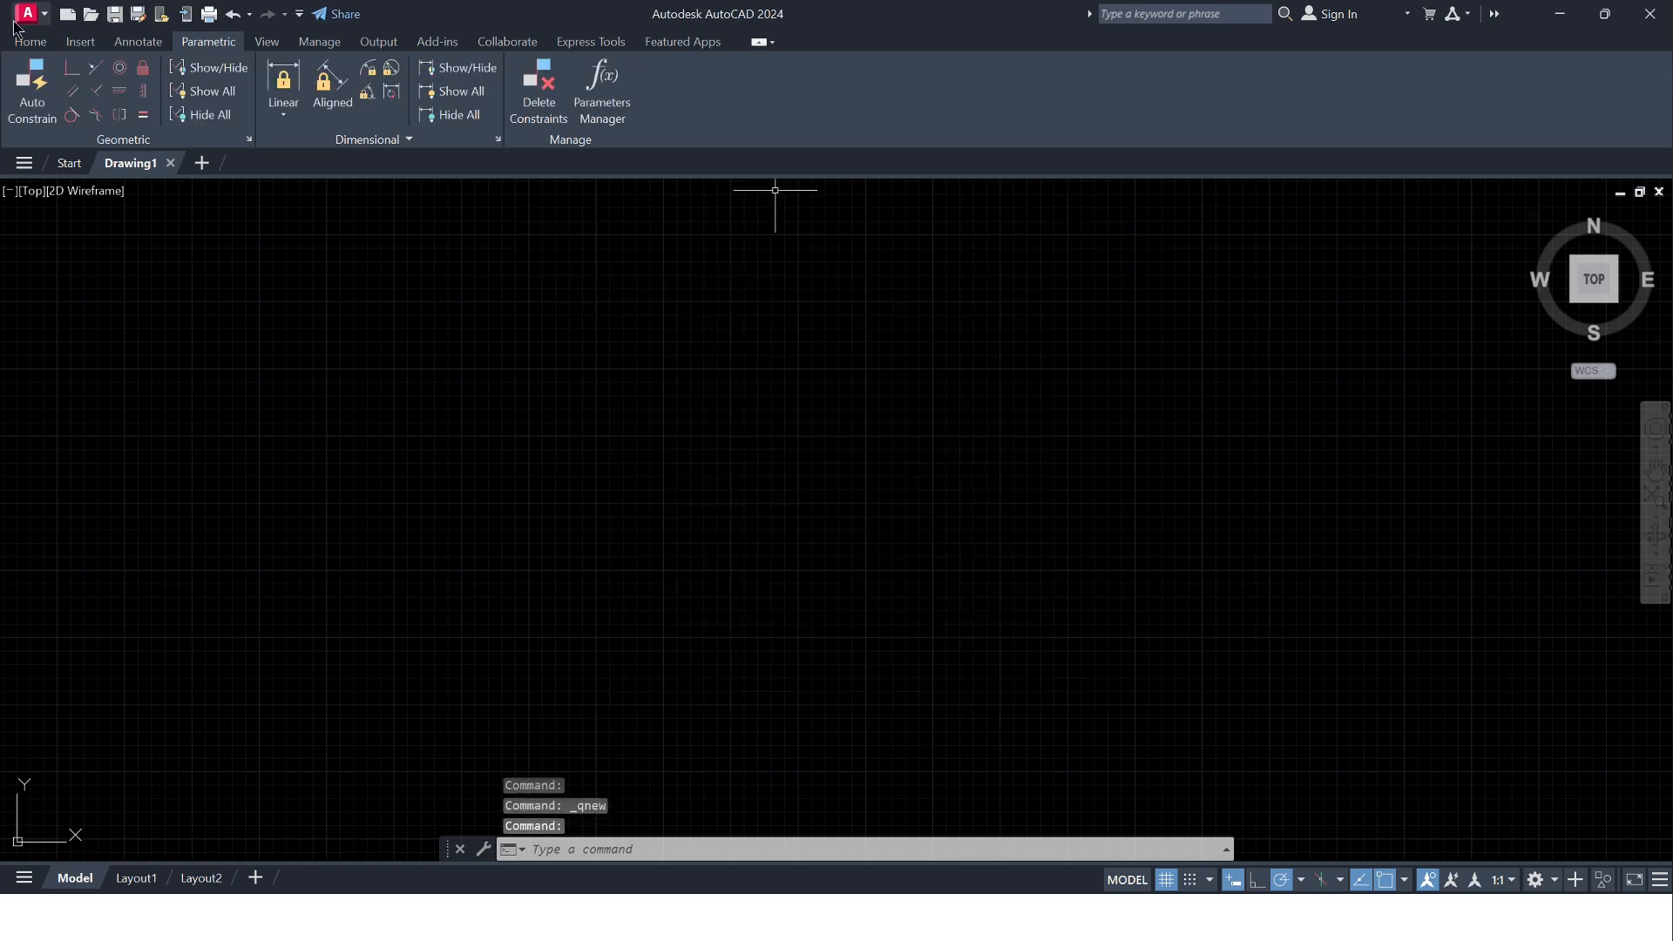
left_click(38, 49)
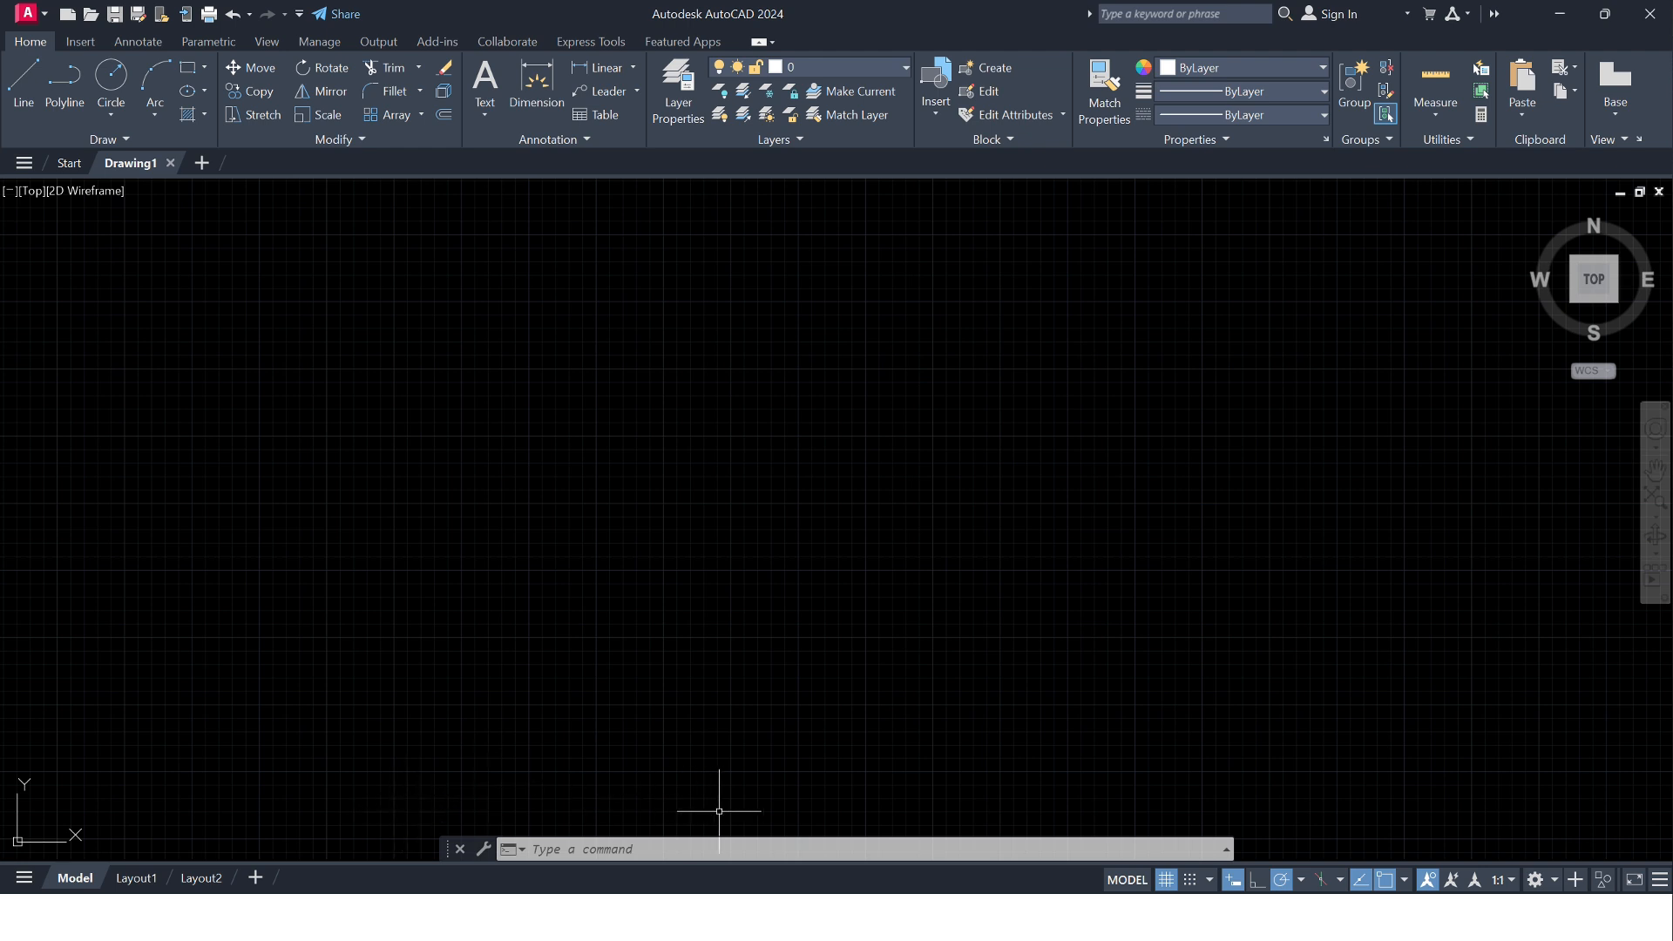
left_click(553, 849)
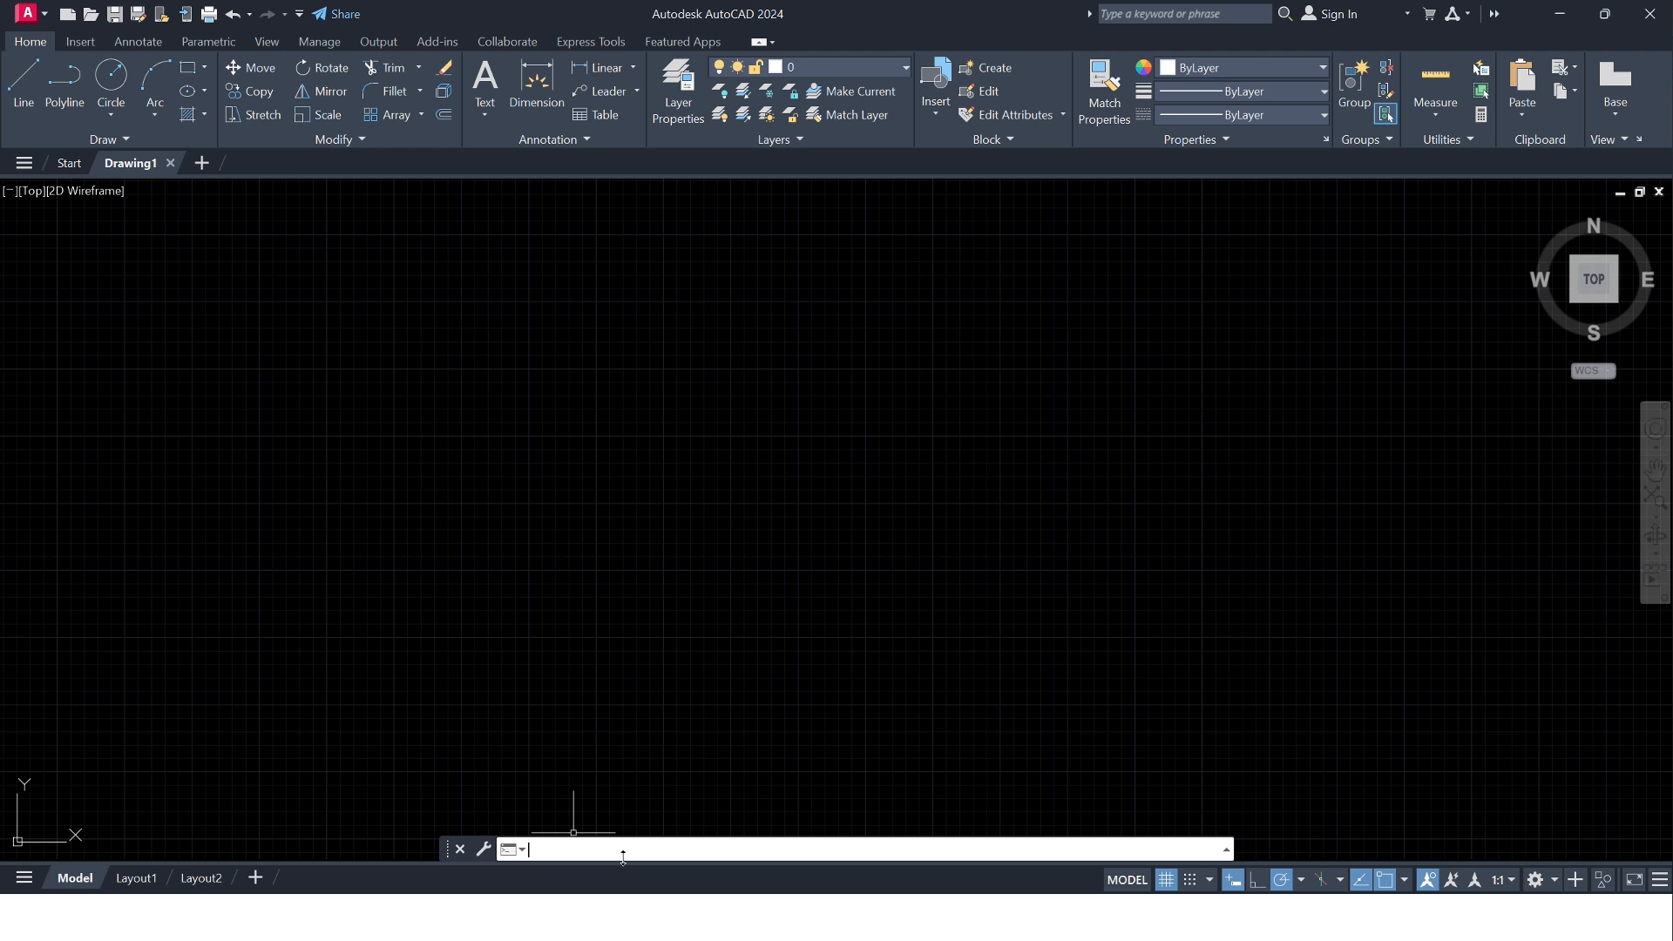
type("line")
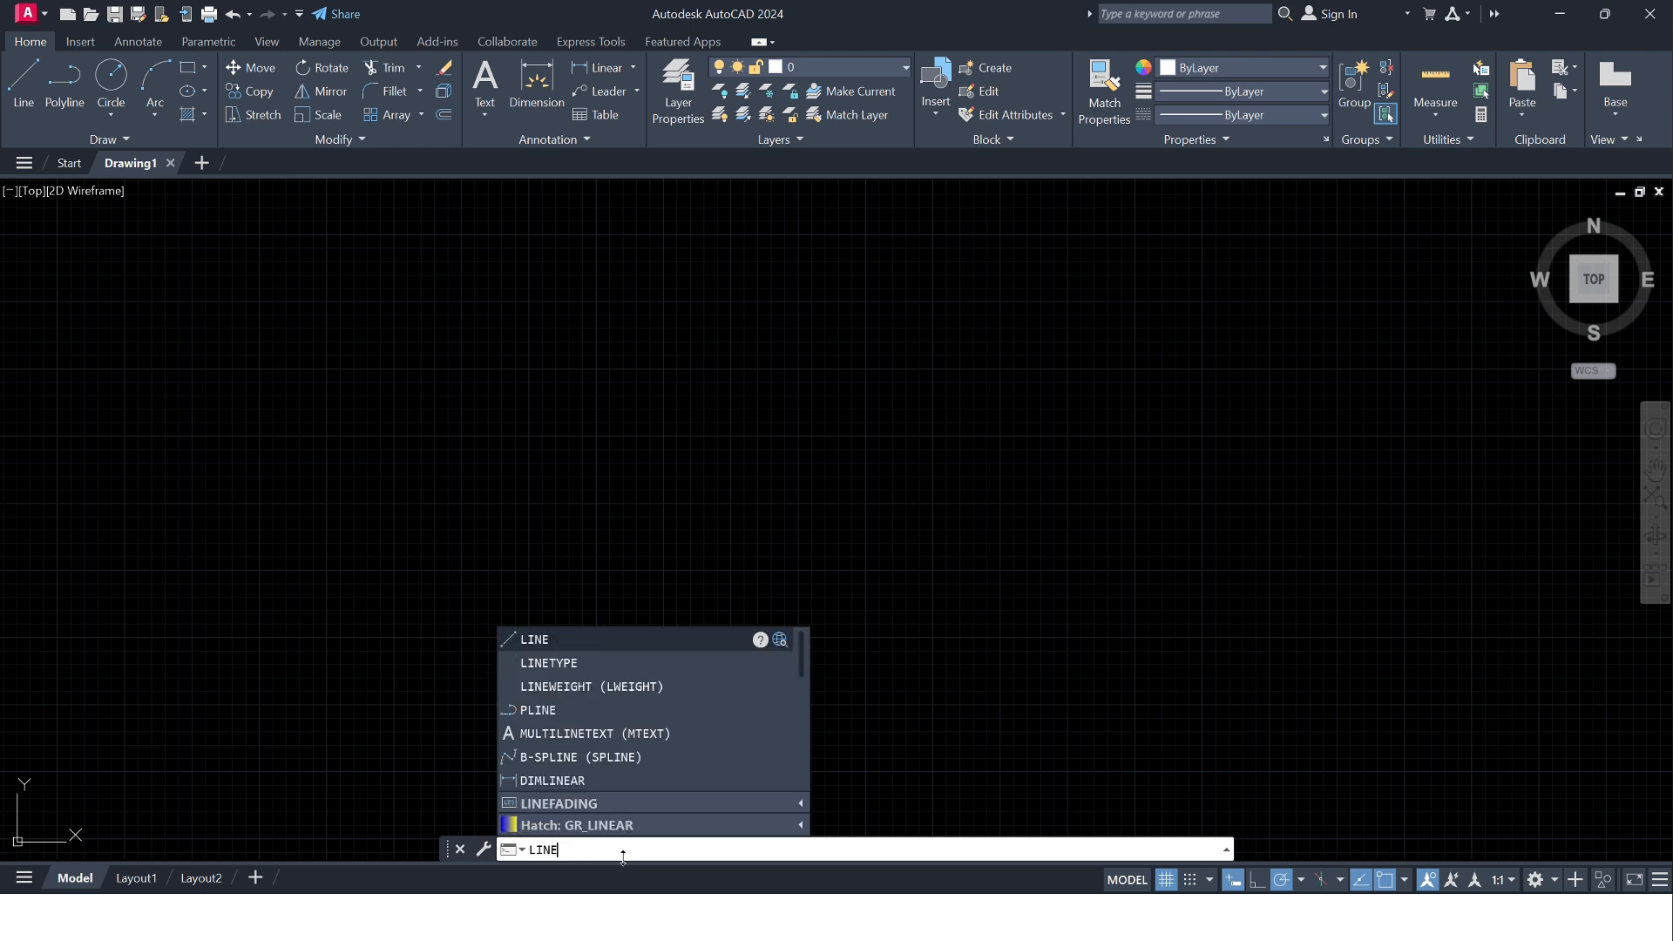
key("BackSpace")
key("BackSpace")
key("BackSpace")
key("BackSpace")
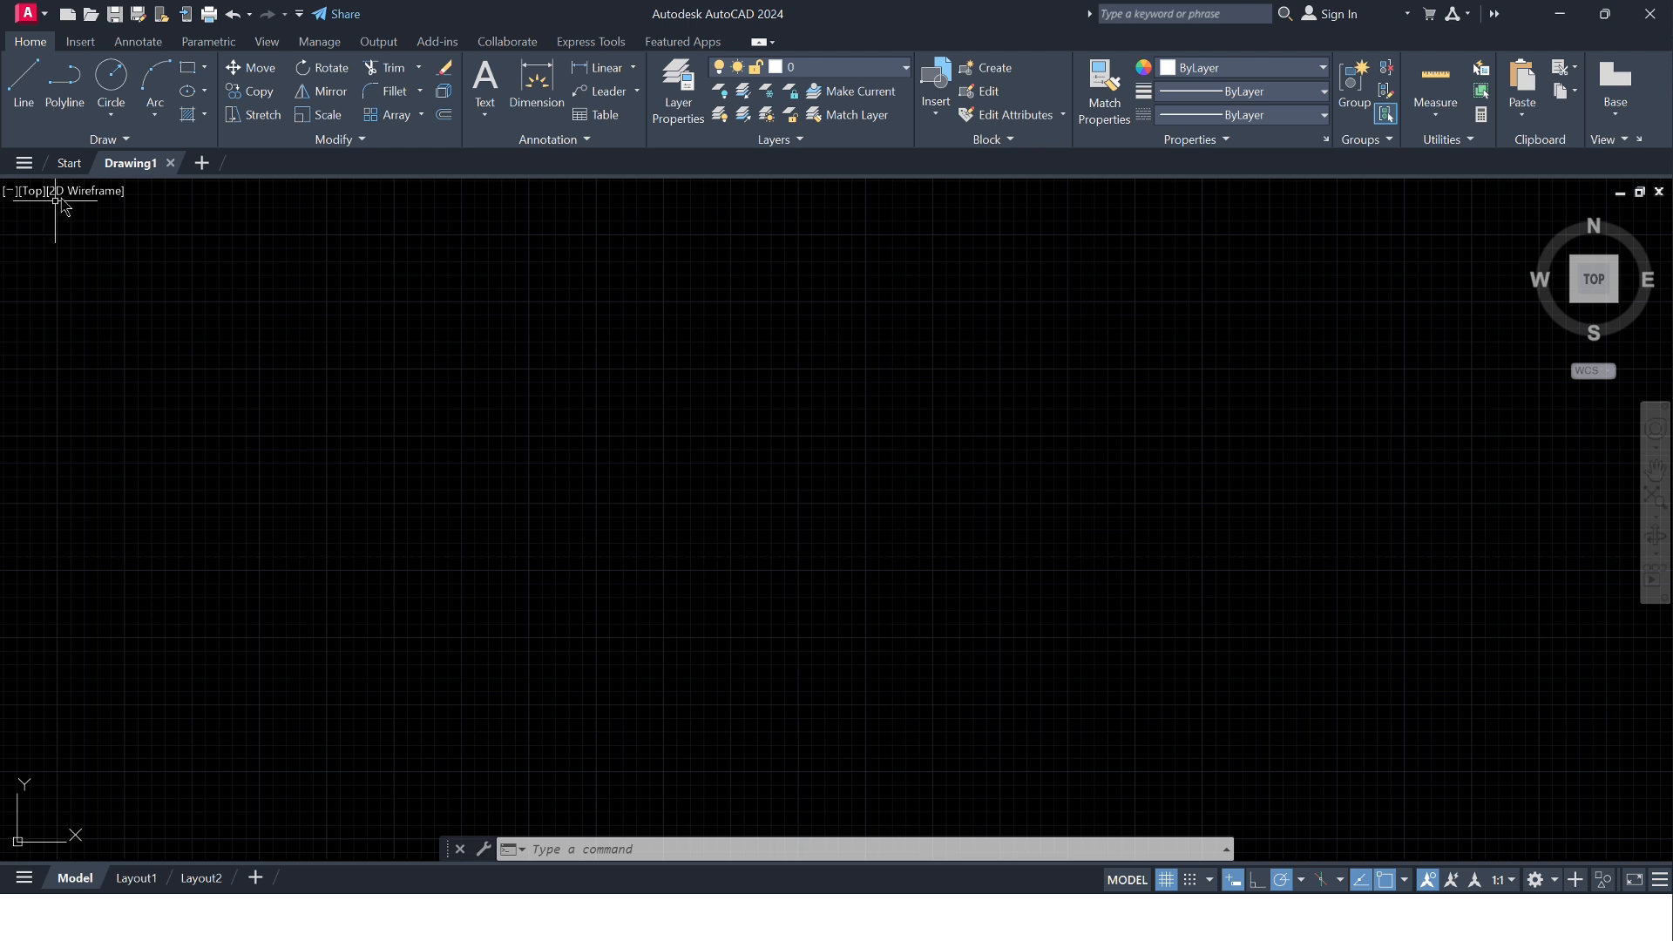
left_click(46, 19)
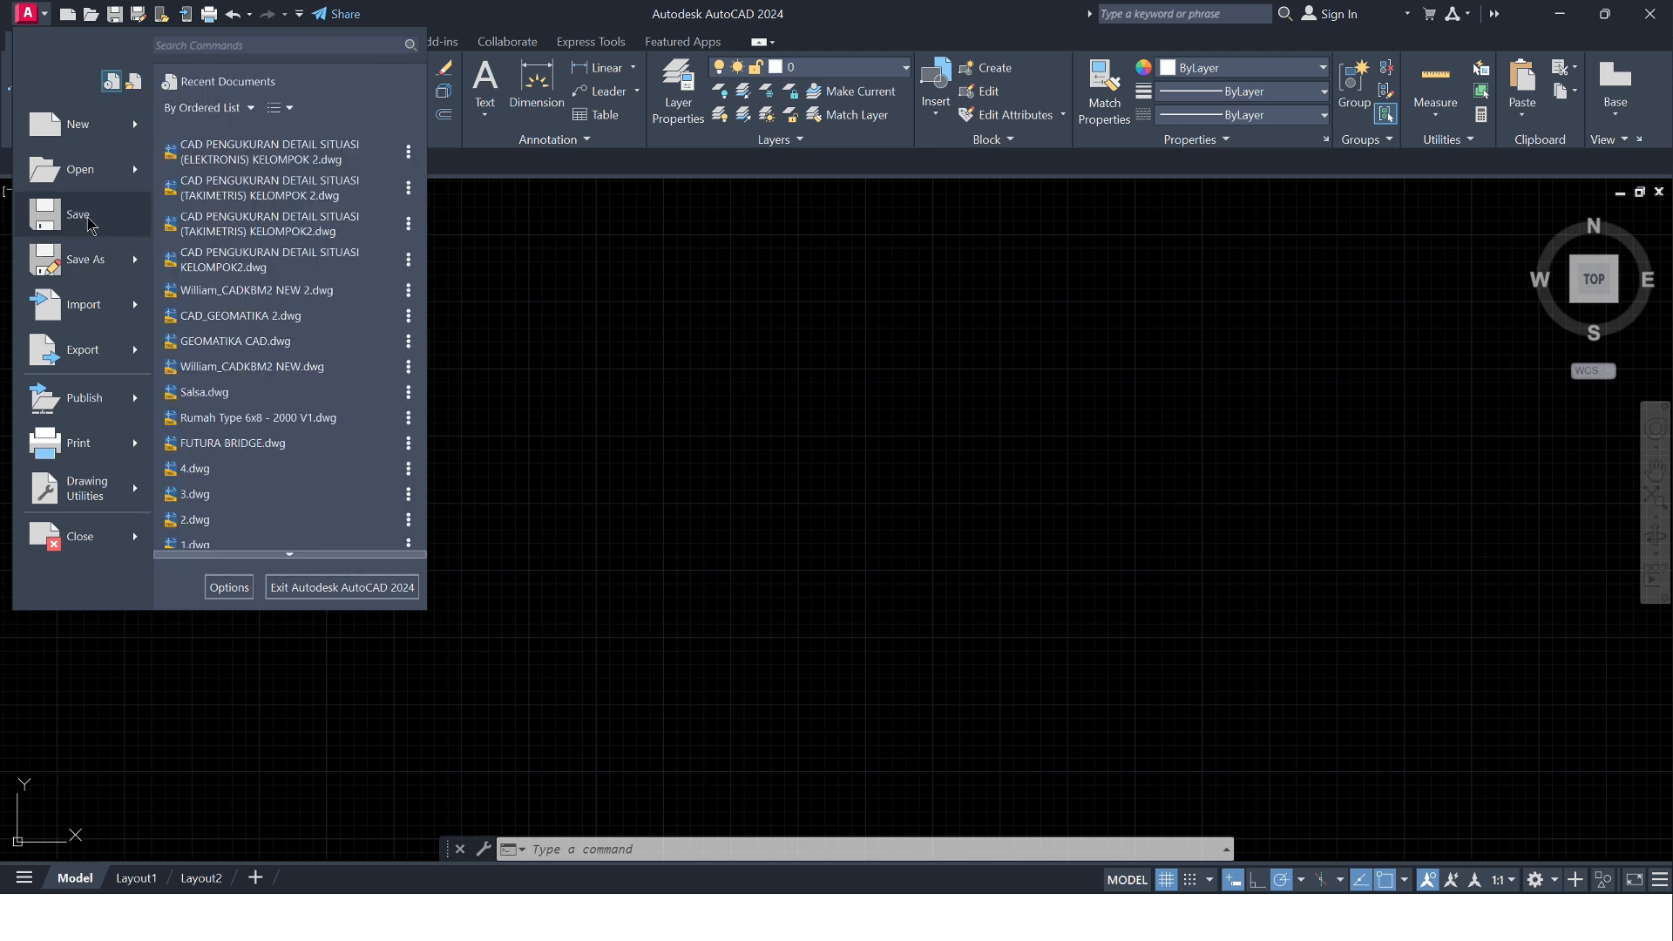
mouse_move(83, 171)
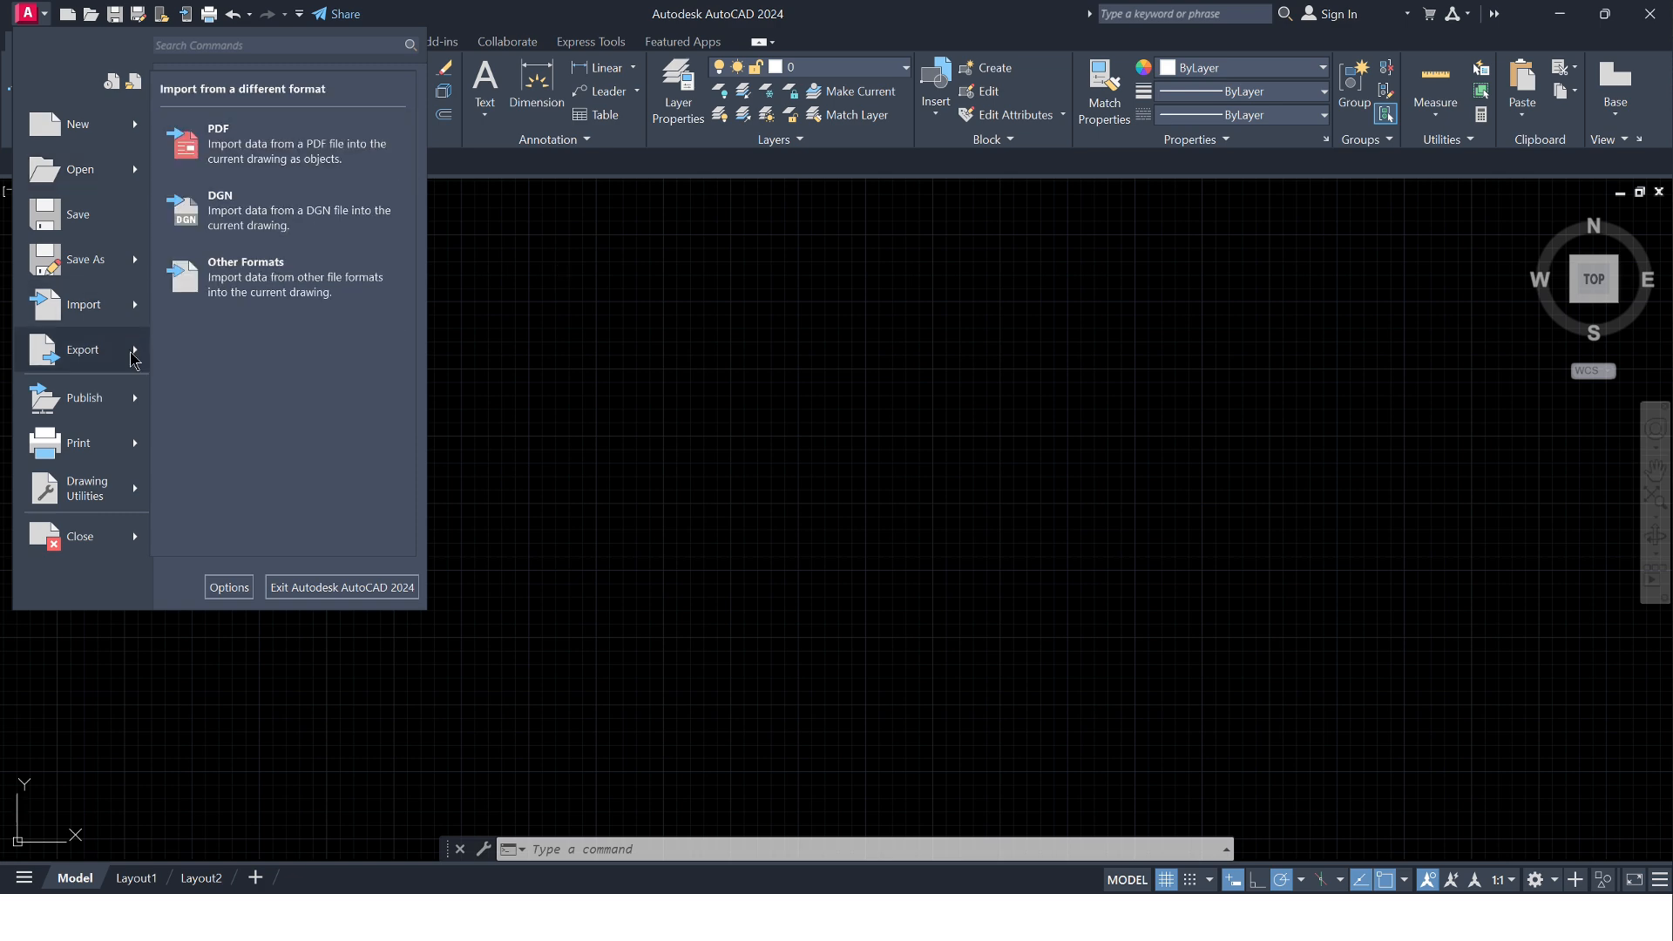
left_click(508, 332)
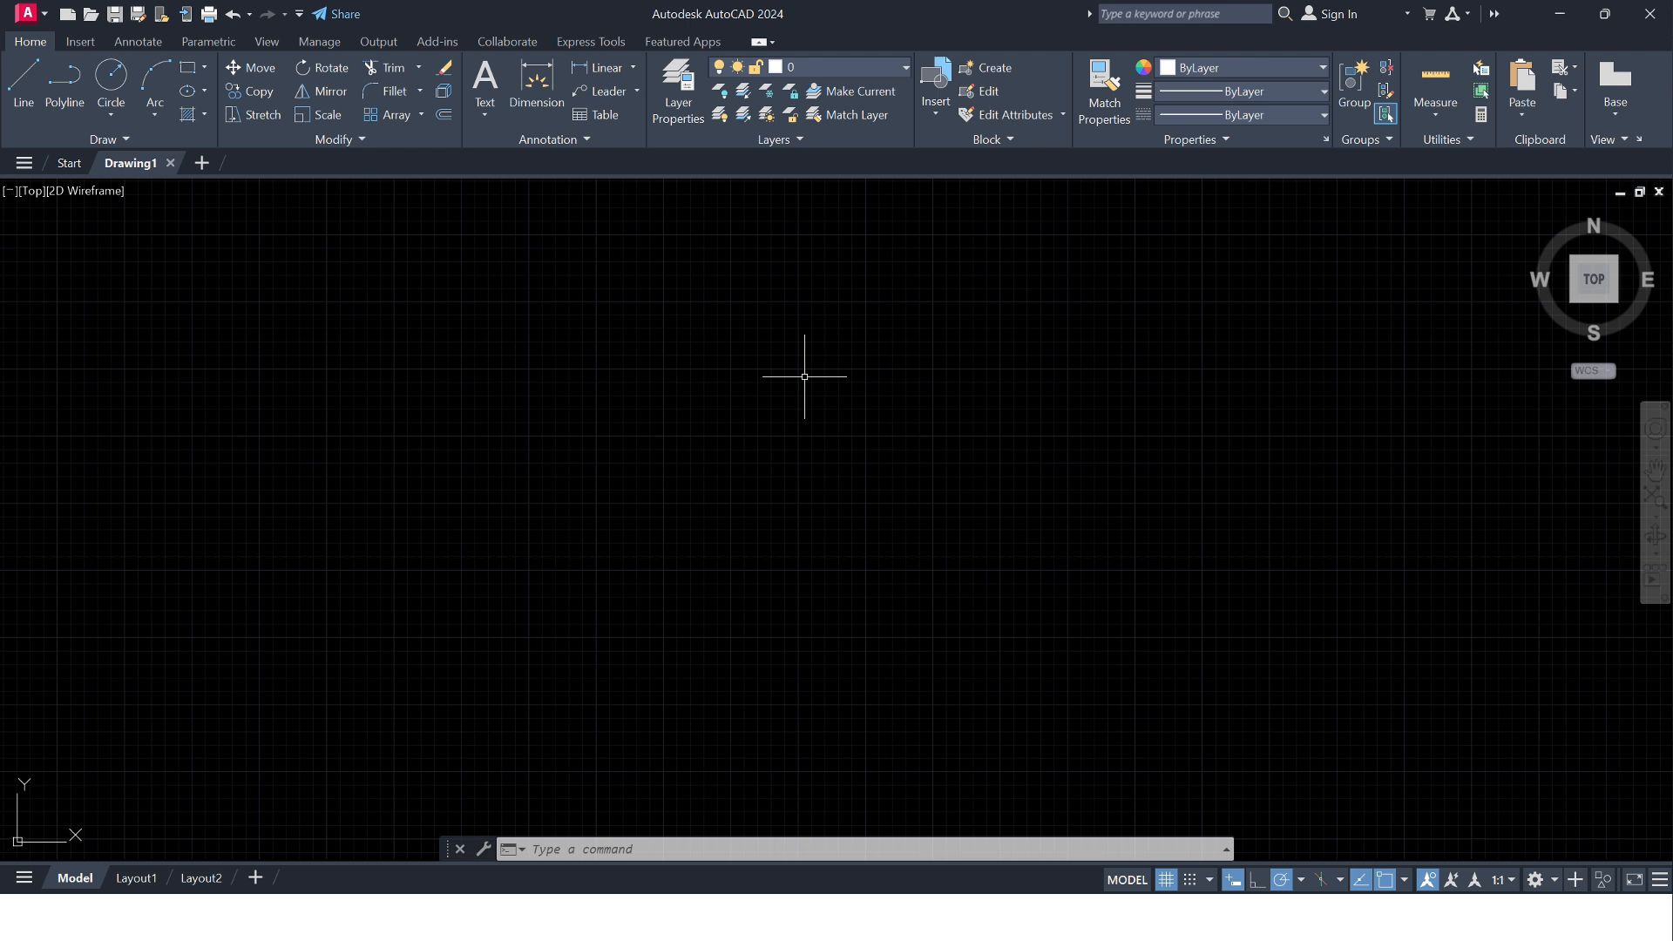
scroll(804, 376, "down", 1)
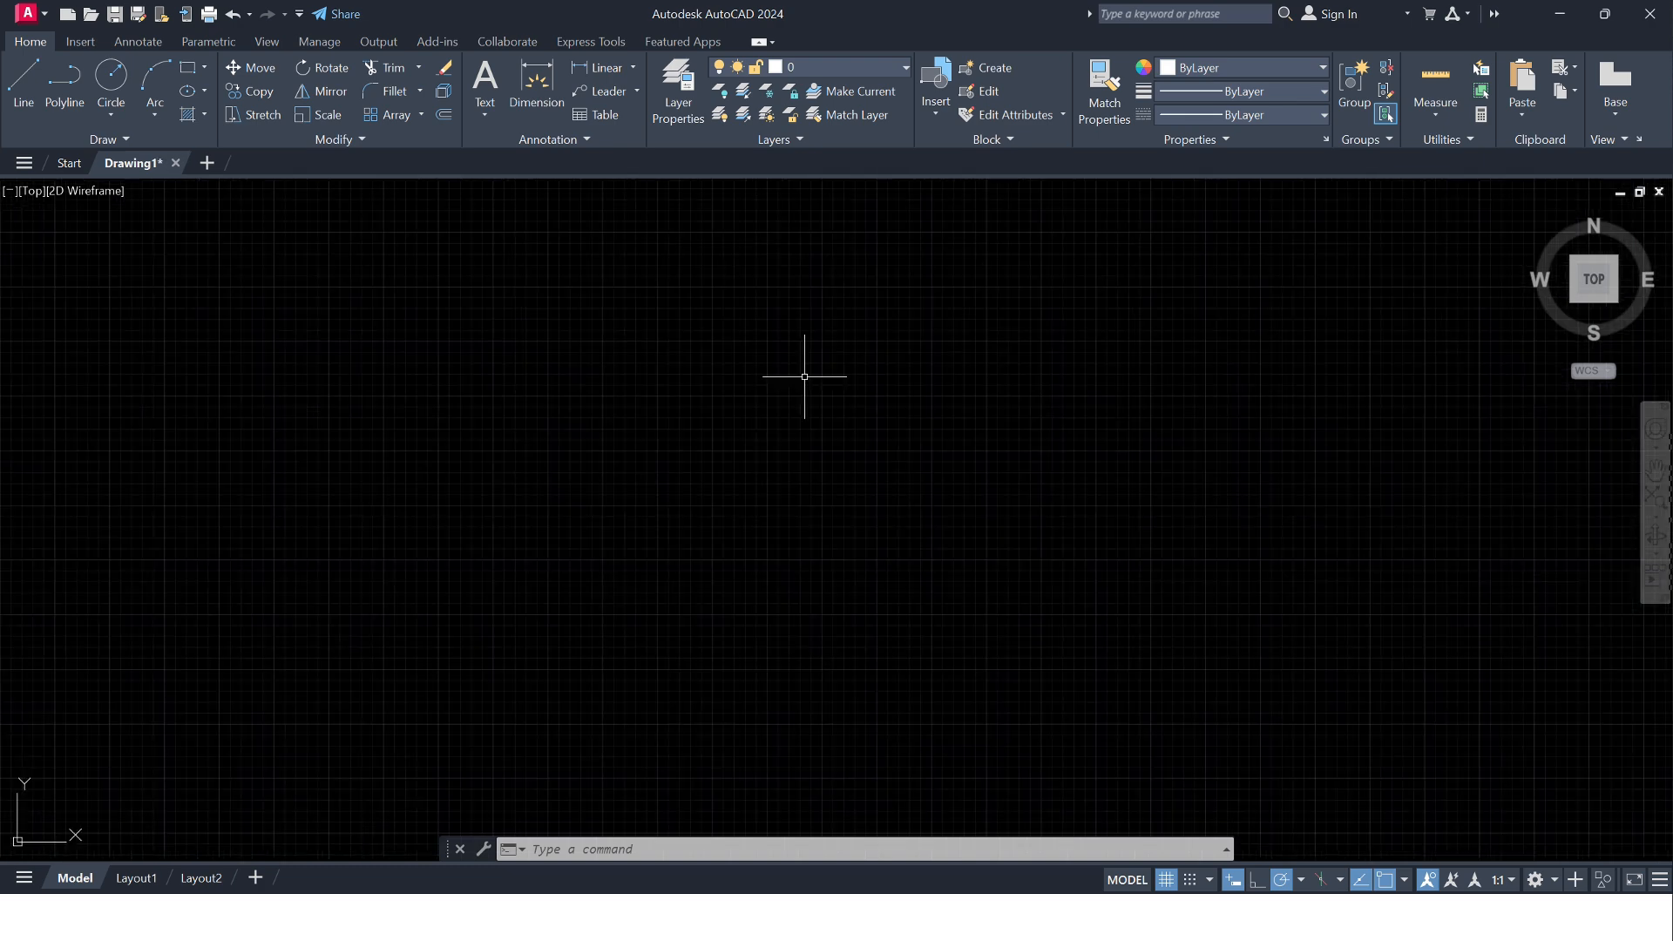
scroll(804, 376, "down", 1)
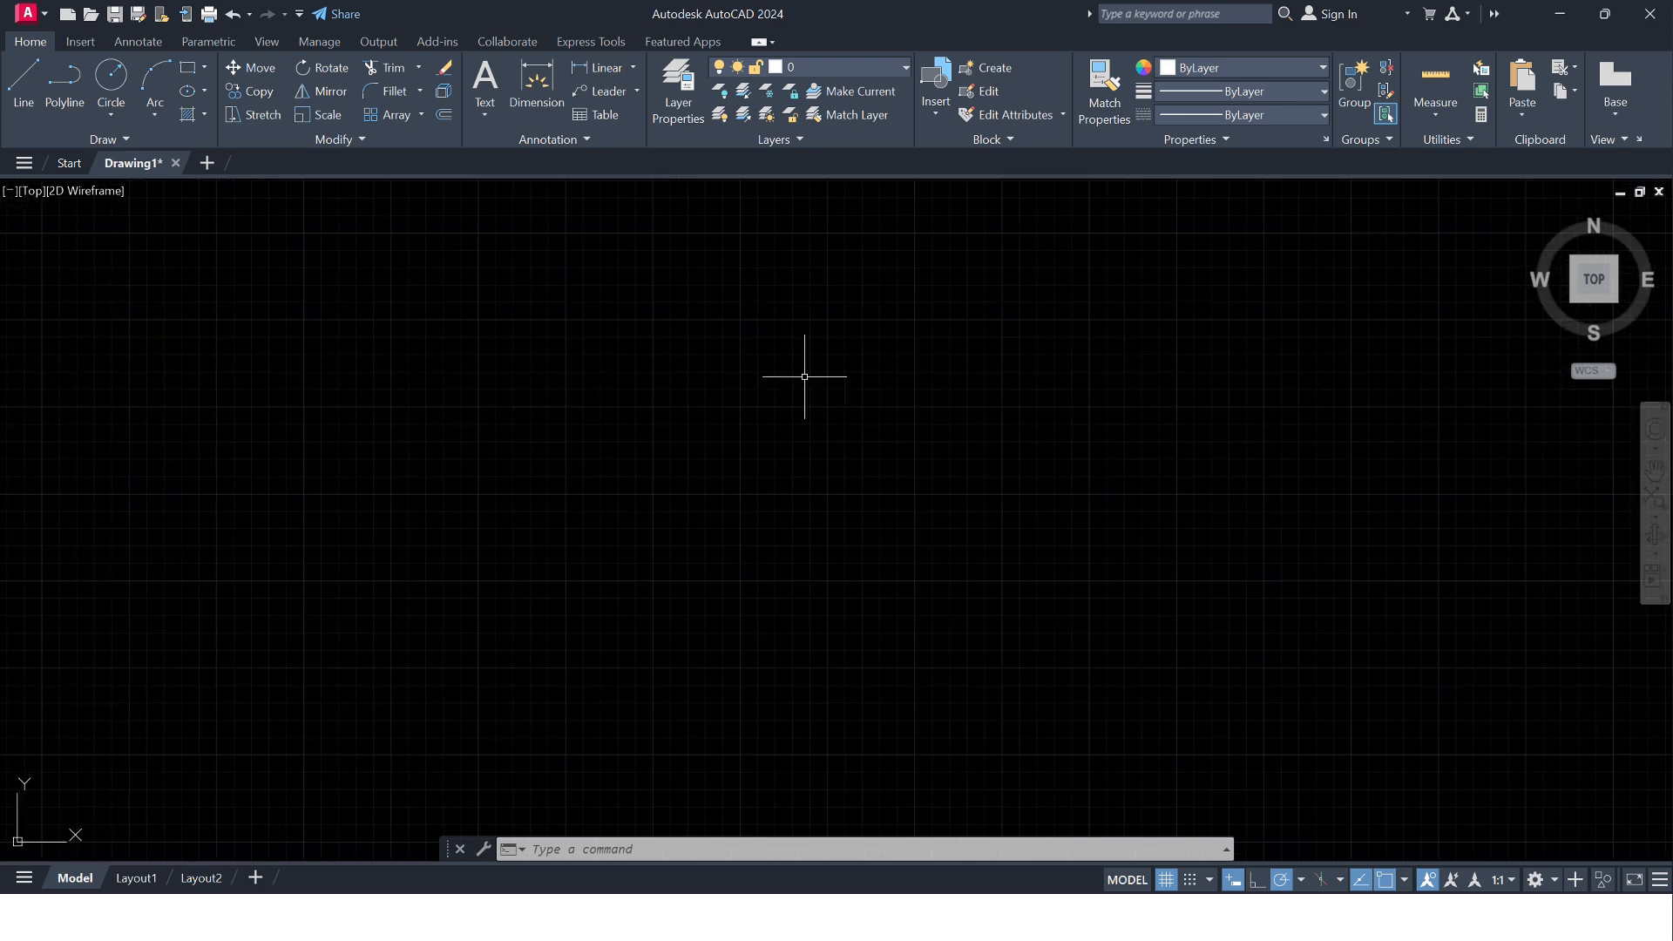
middle_click_drag(804, 376, 804, 377)
scroll(805, 376, "down", 3)
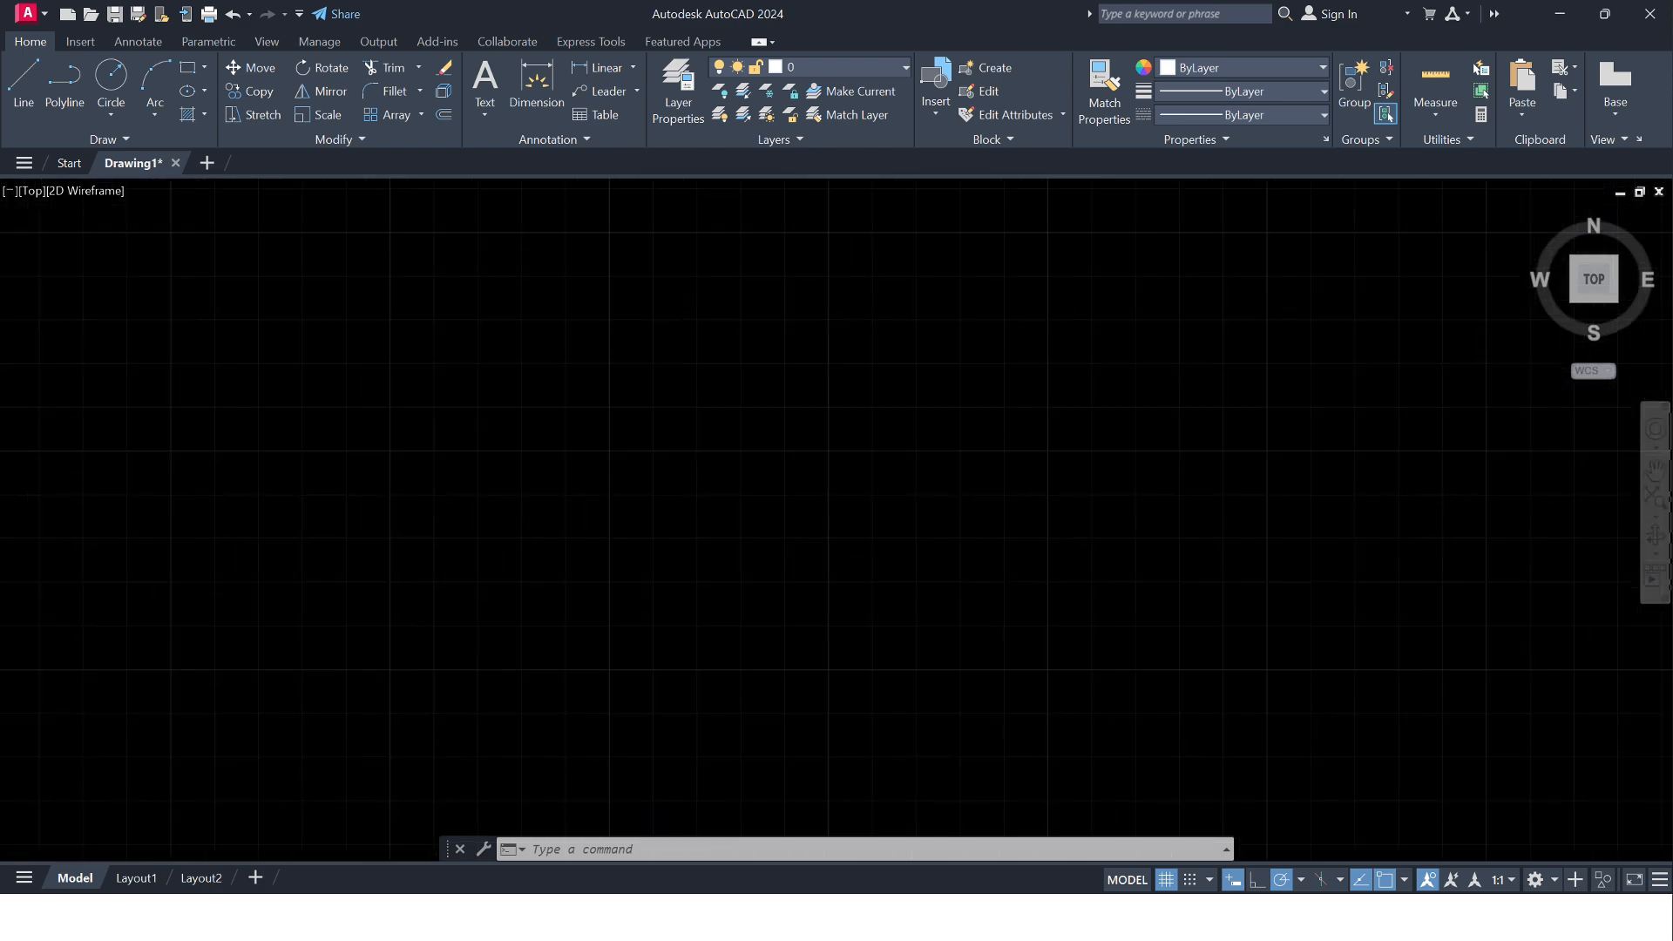
scroll(804, 376, "down", 3)
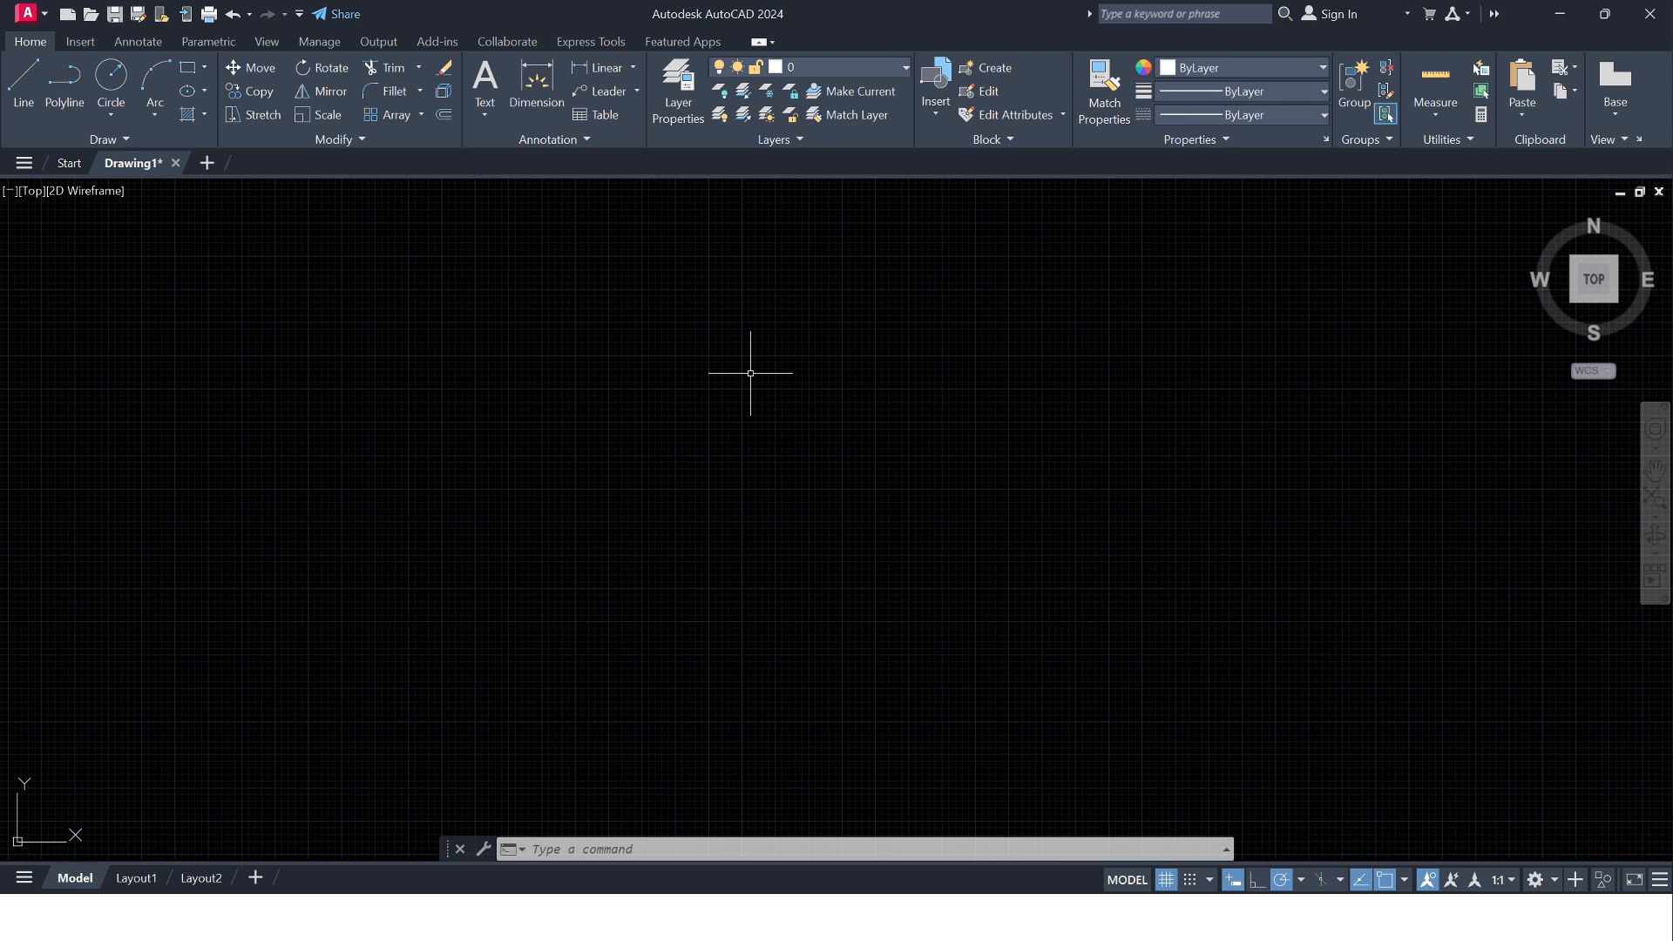
scroll(751, 373, "down", 1)
scroll(750, 362, "up", 1)
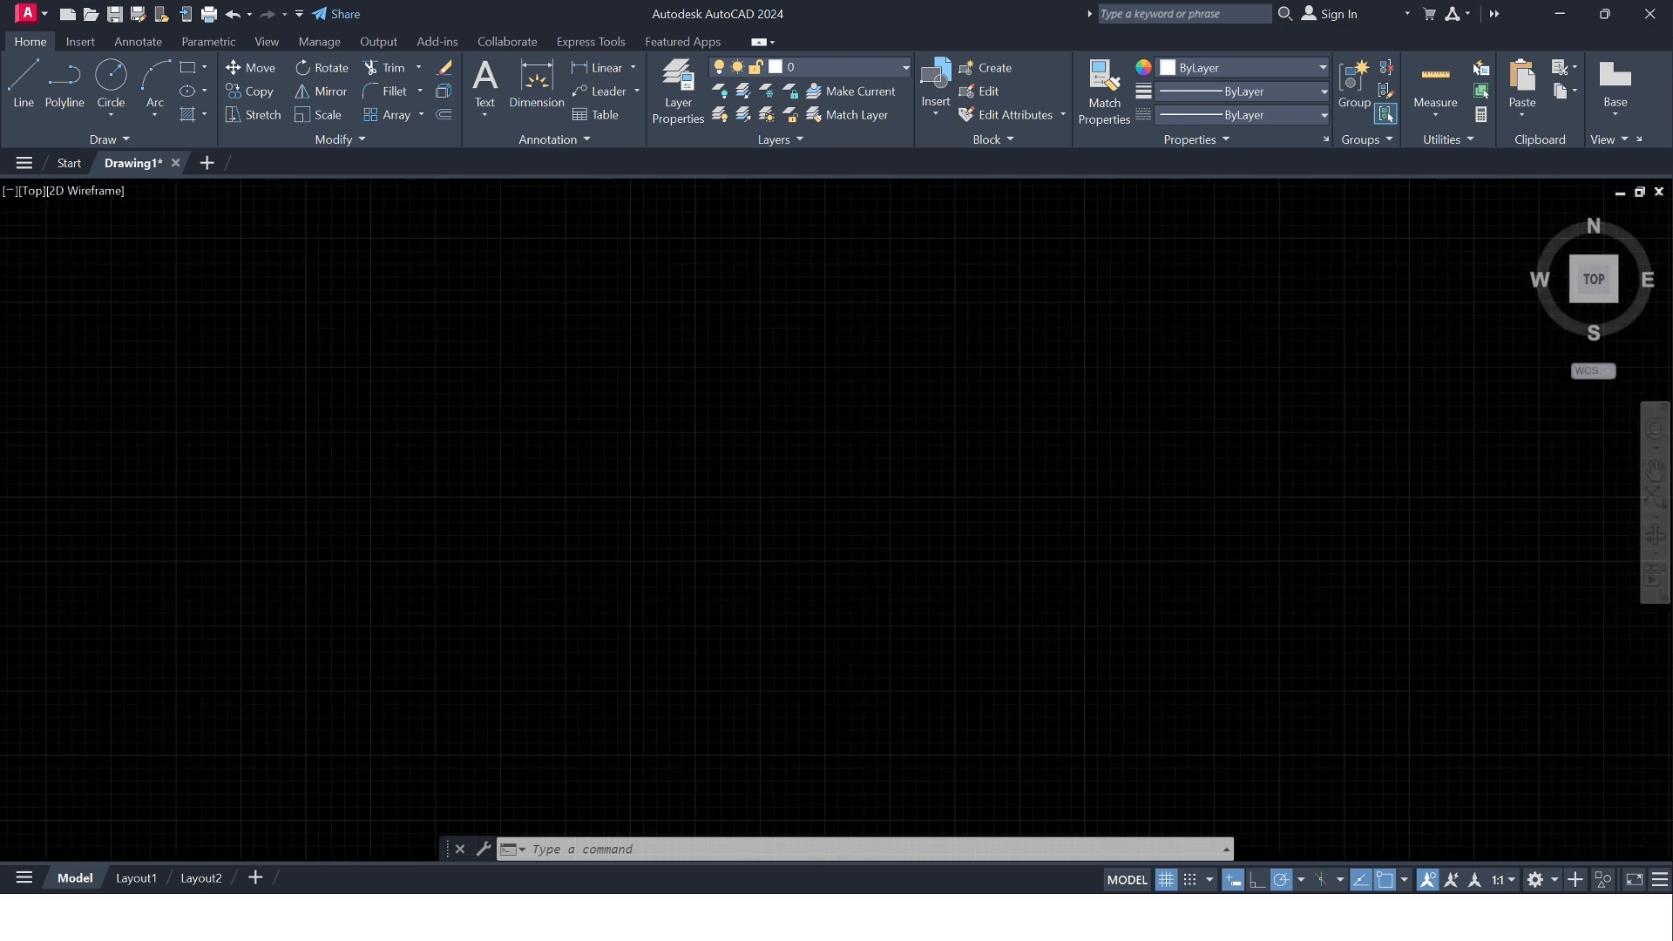
scroll(748, 376, "down", 2)
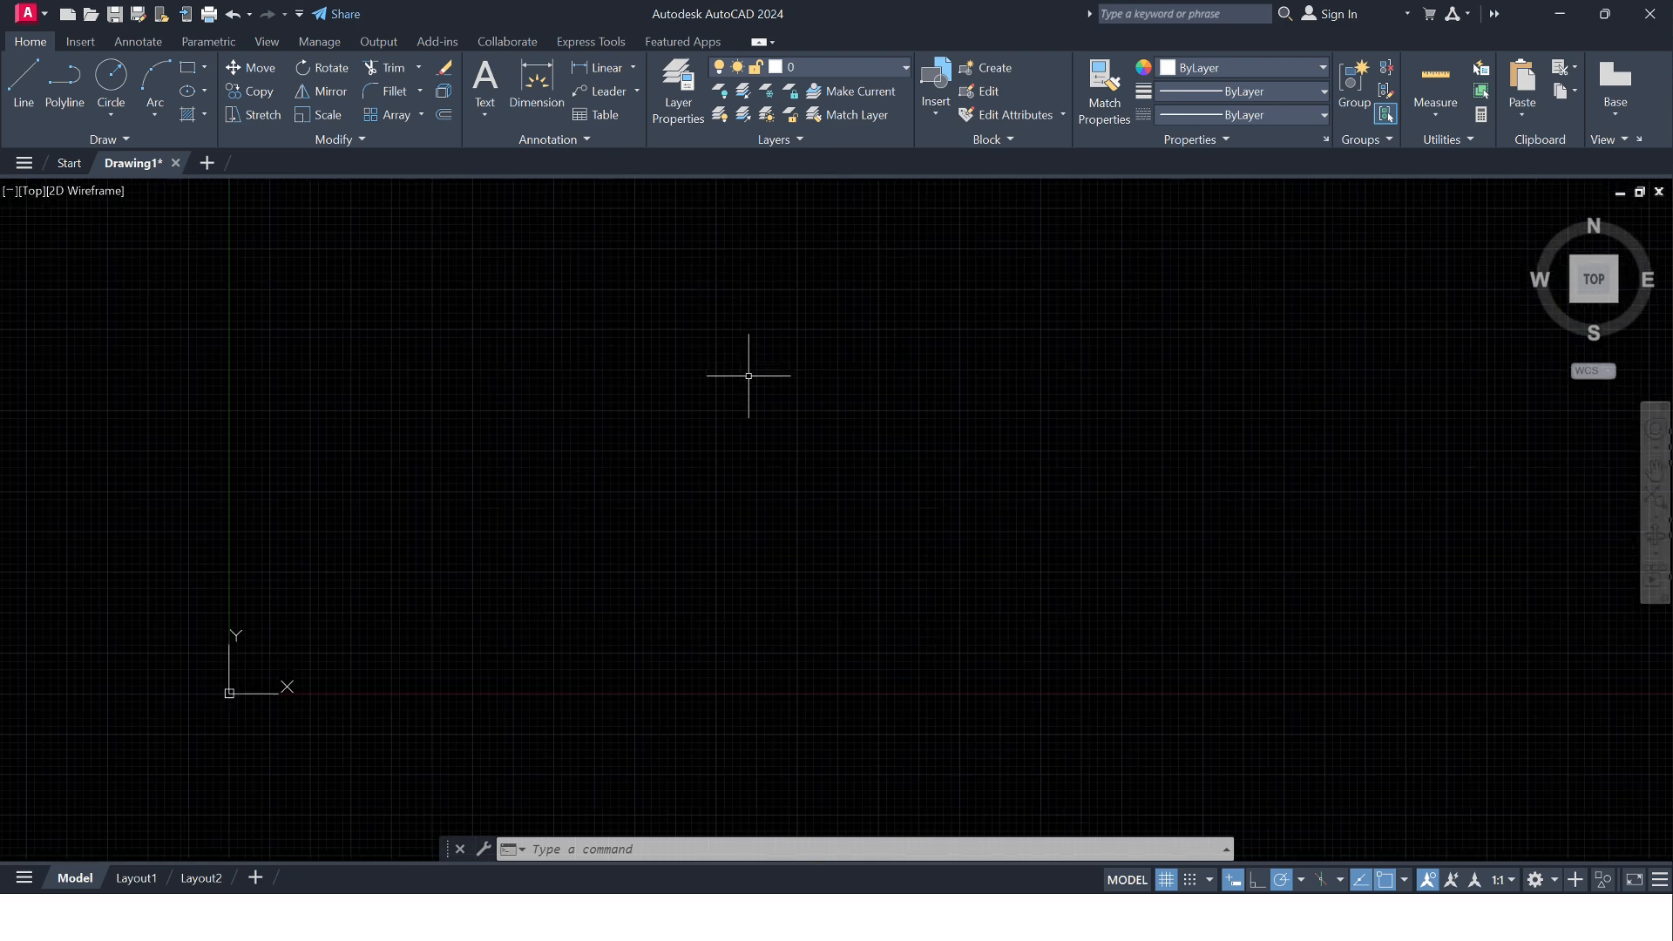
scroll(749, 375, "down", 1)
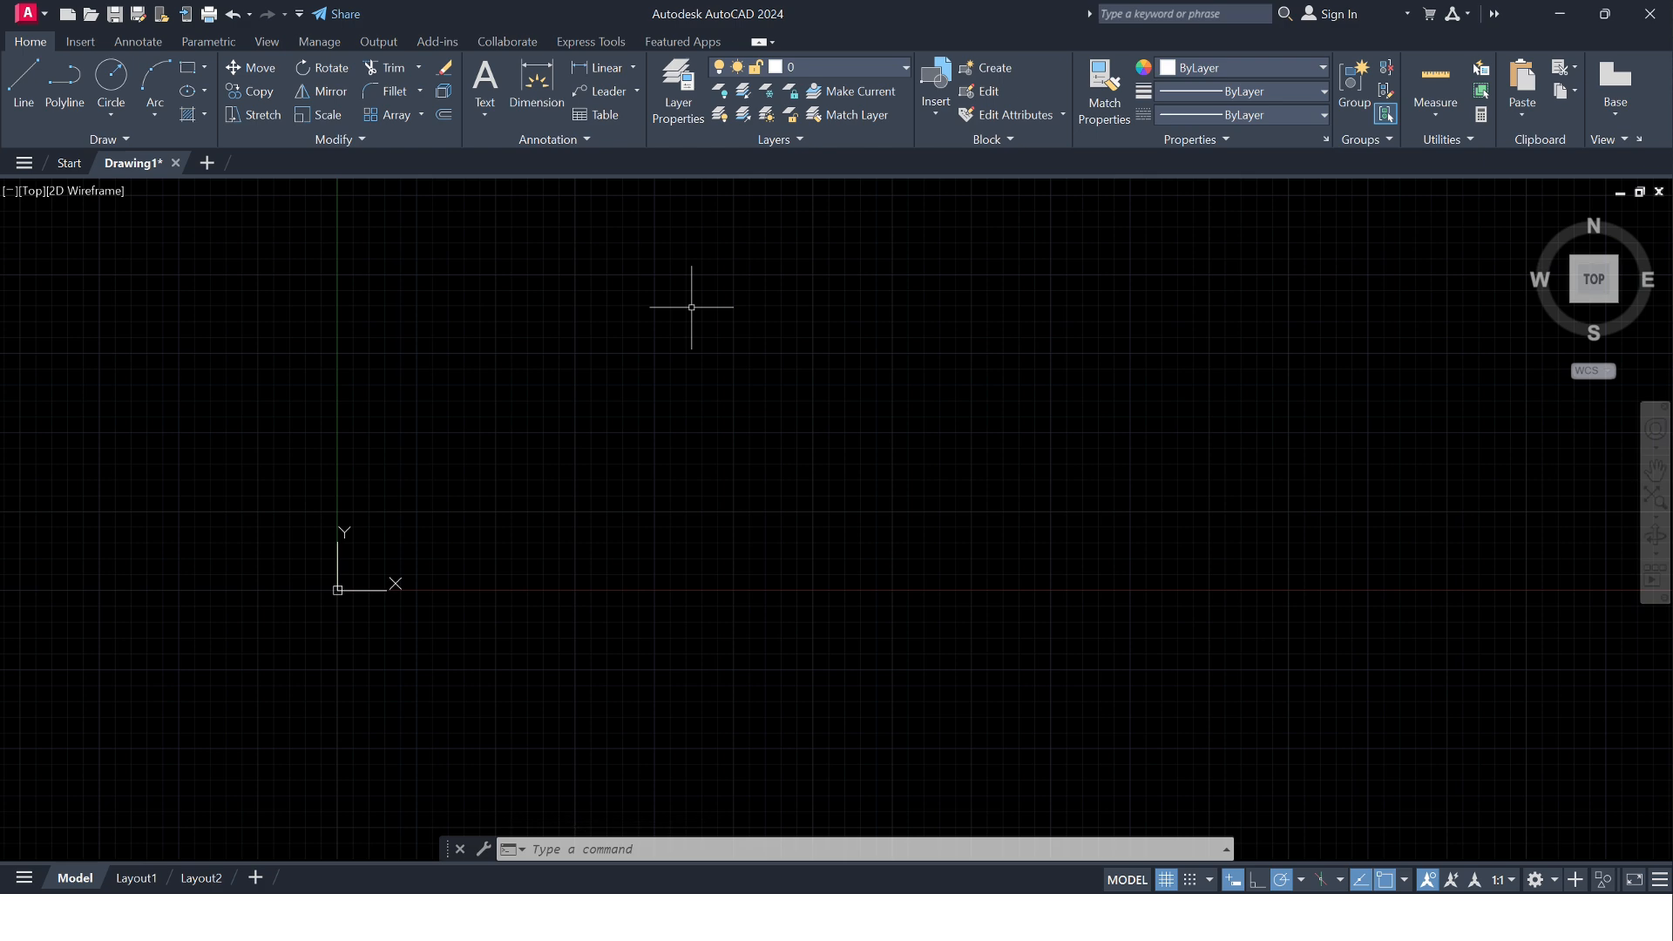
scroll(691, 307, "up", 1)
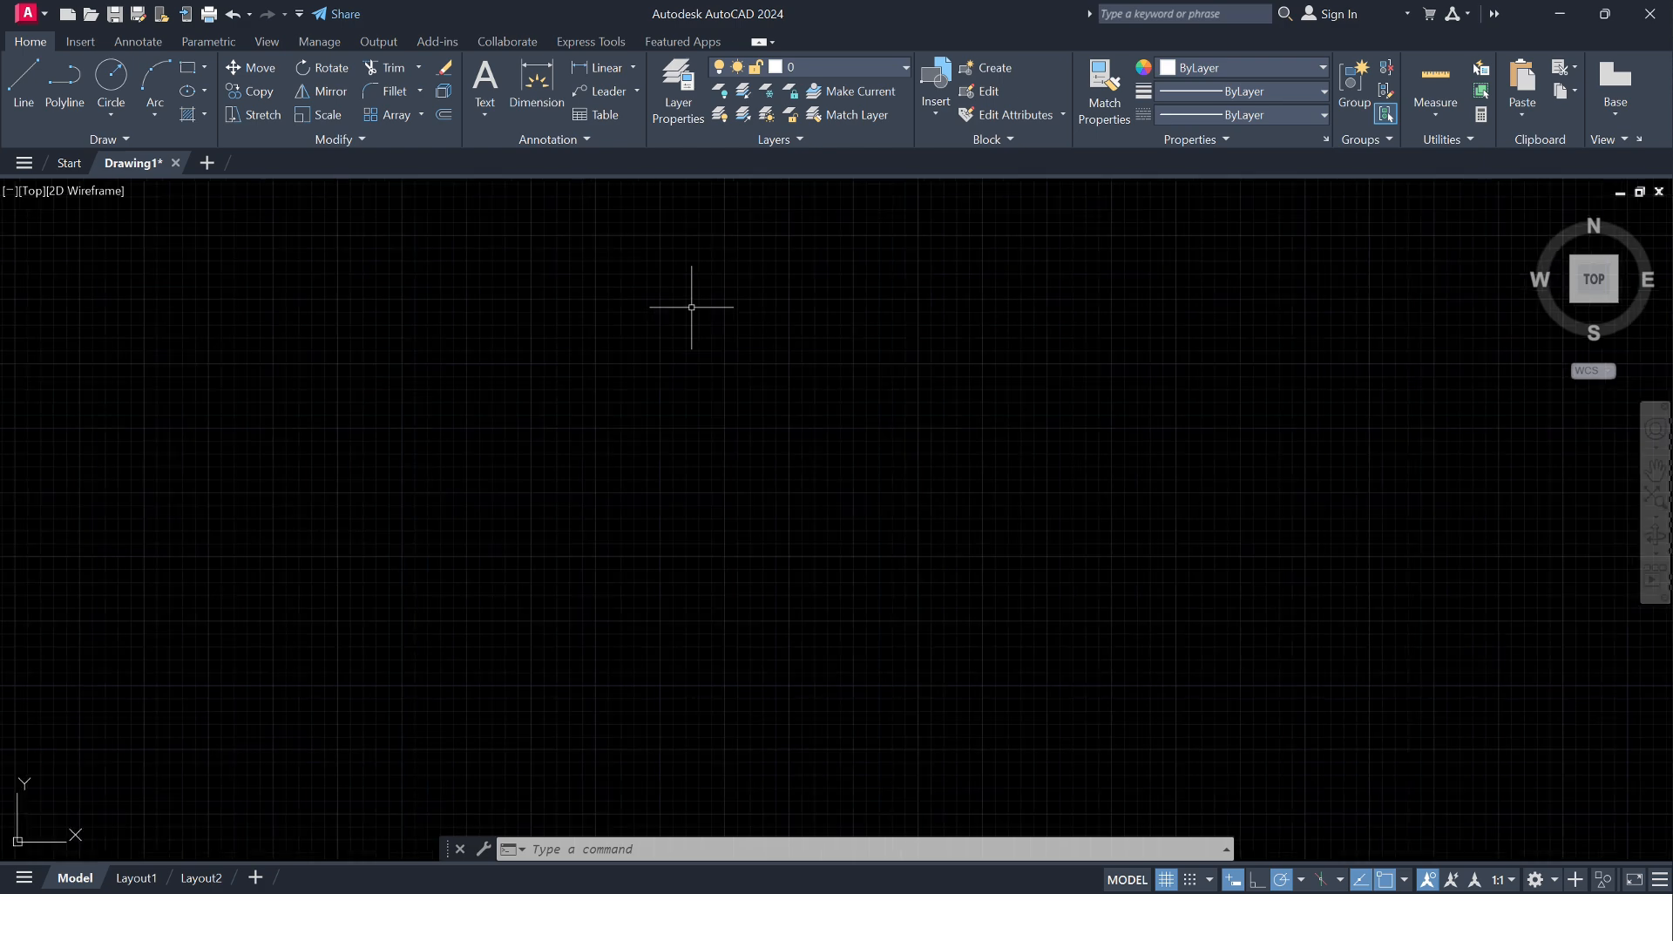
scroll(691, 307, "down", 1)
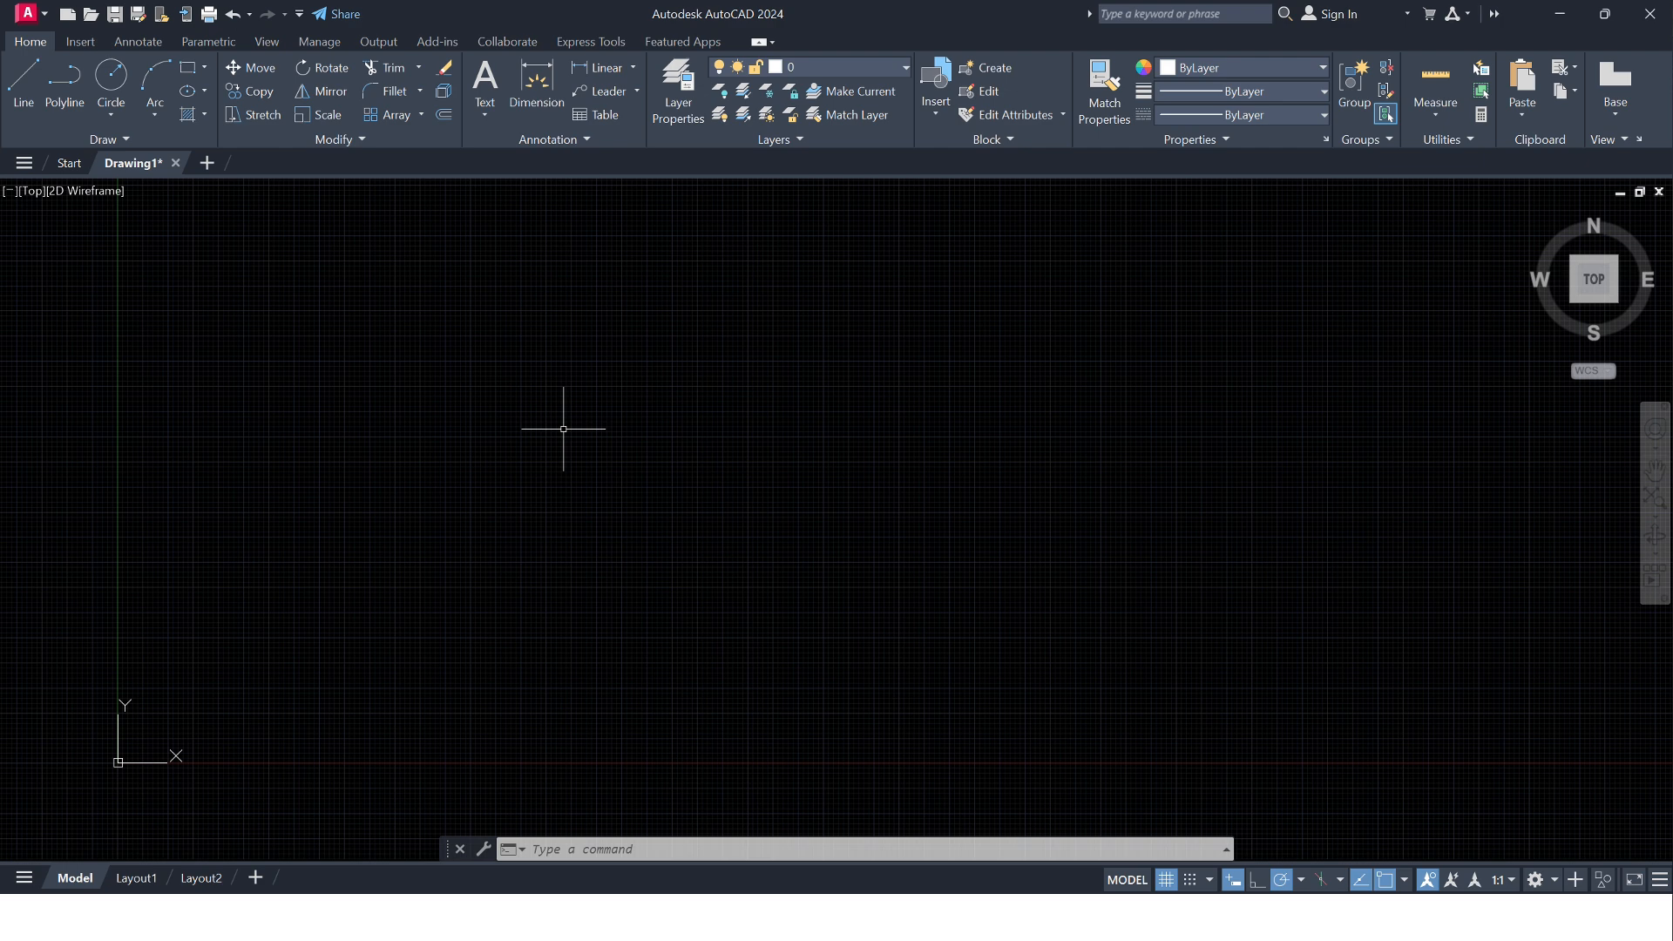
left_click(534, 343)
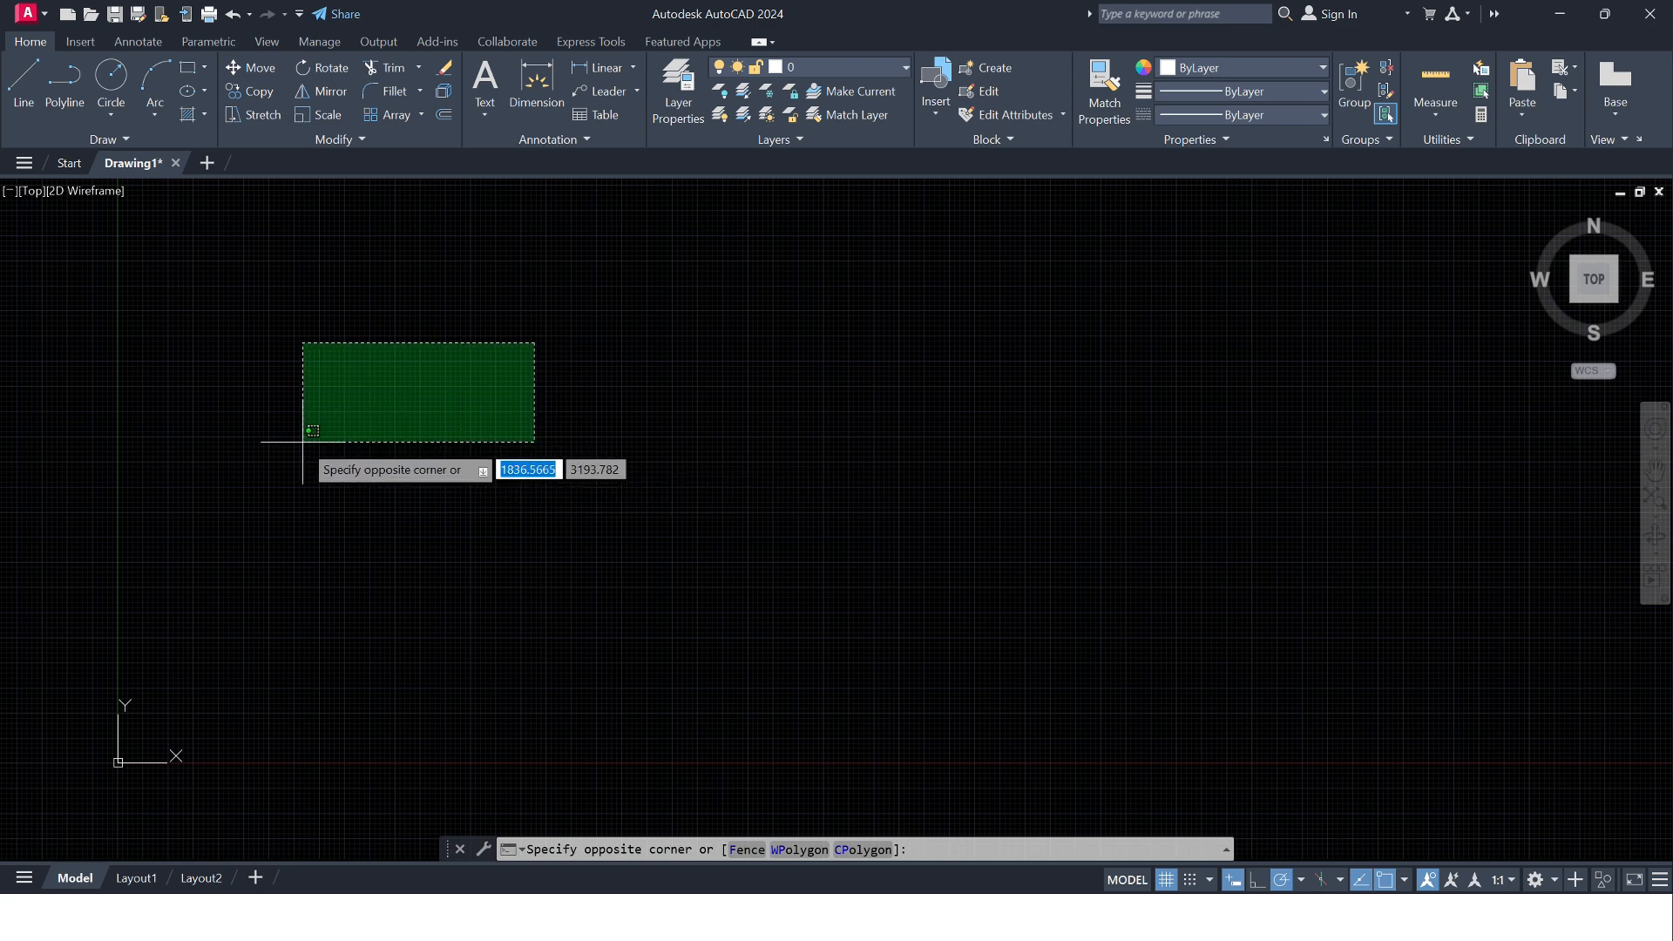
left_click(682, 435)
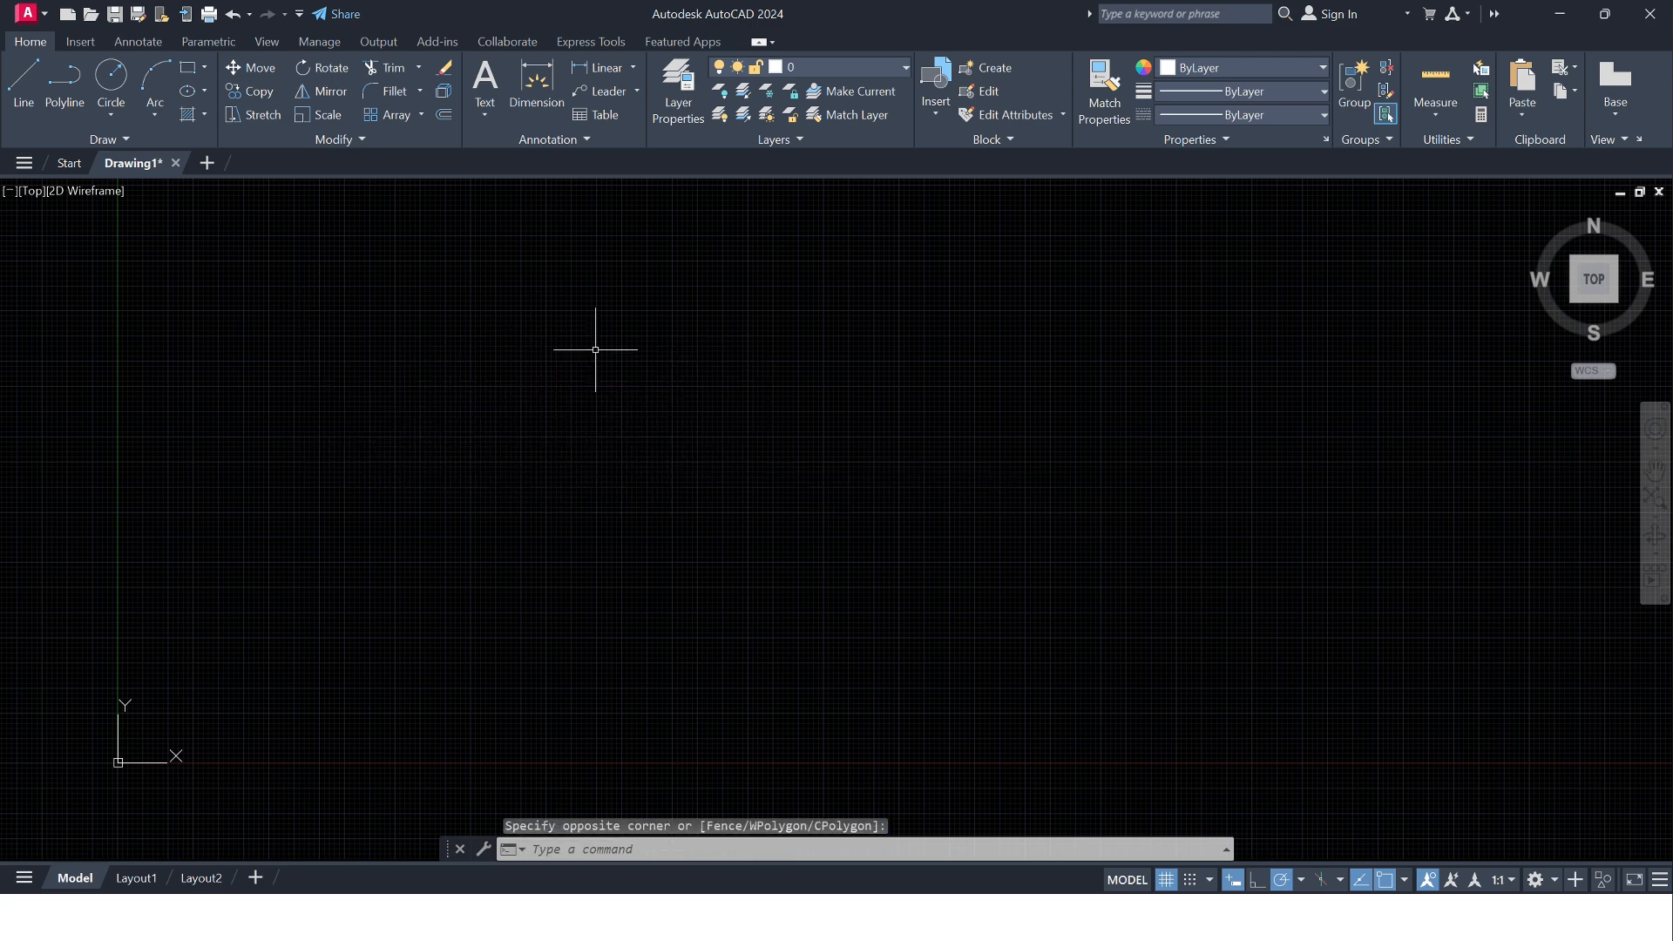
scroll(548, 397, "up", 1)
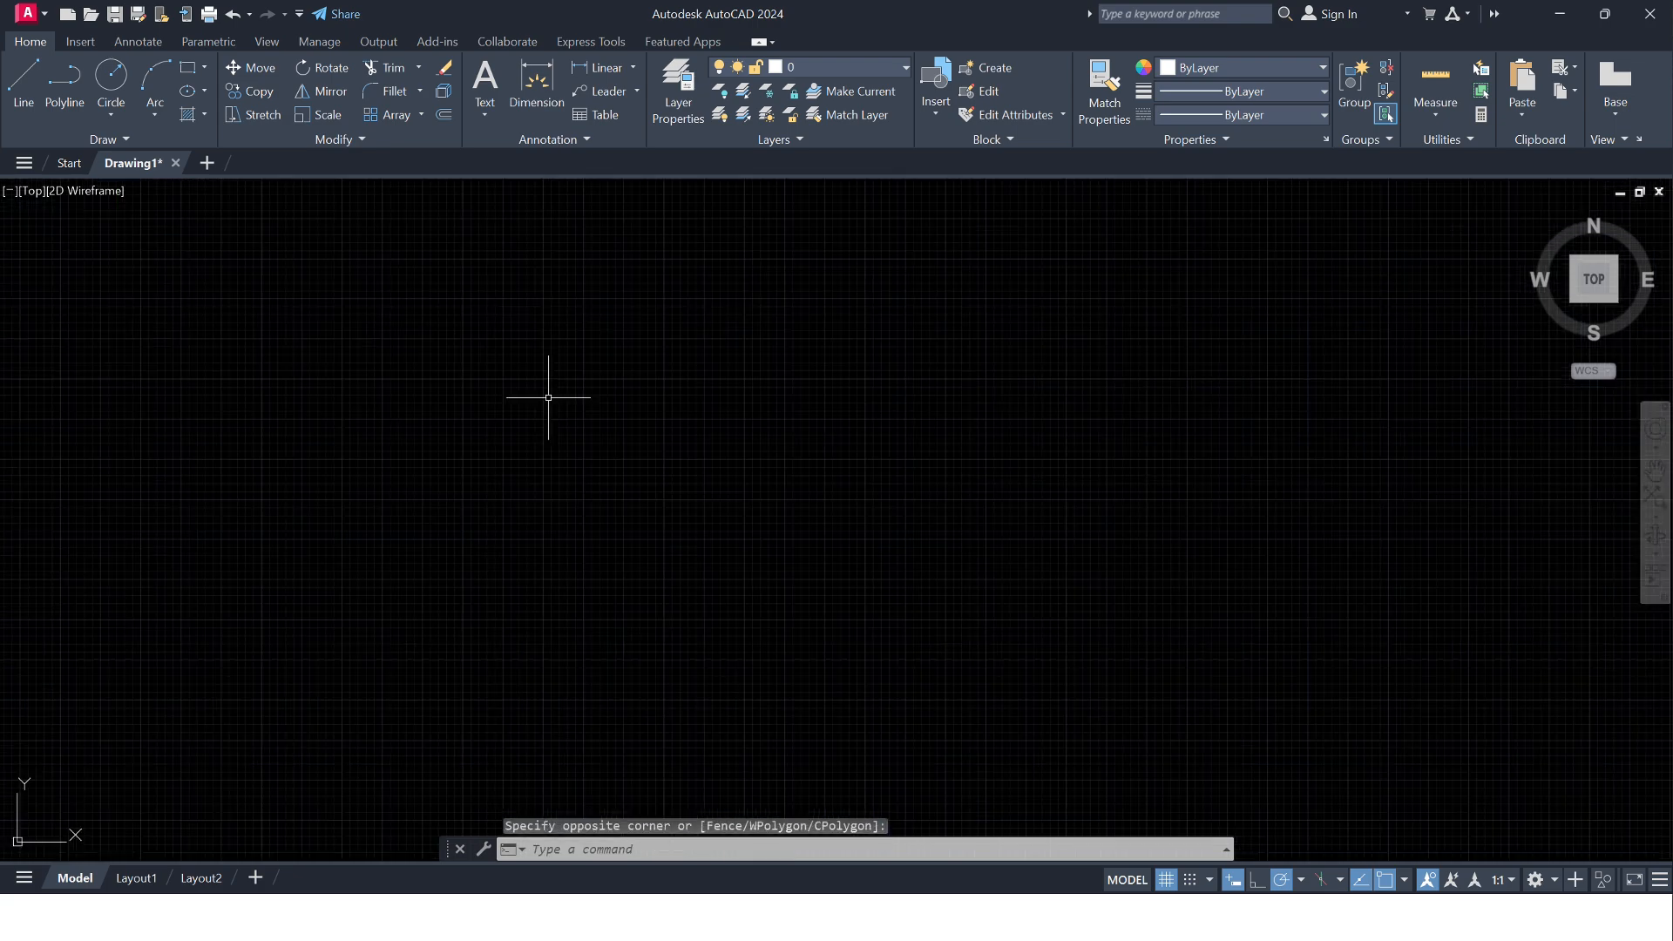
scroll(549, 397, "down", 1)
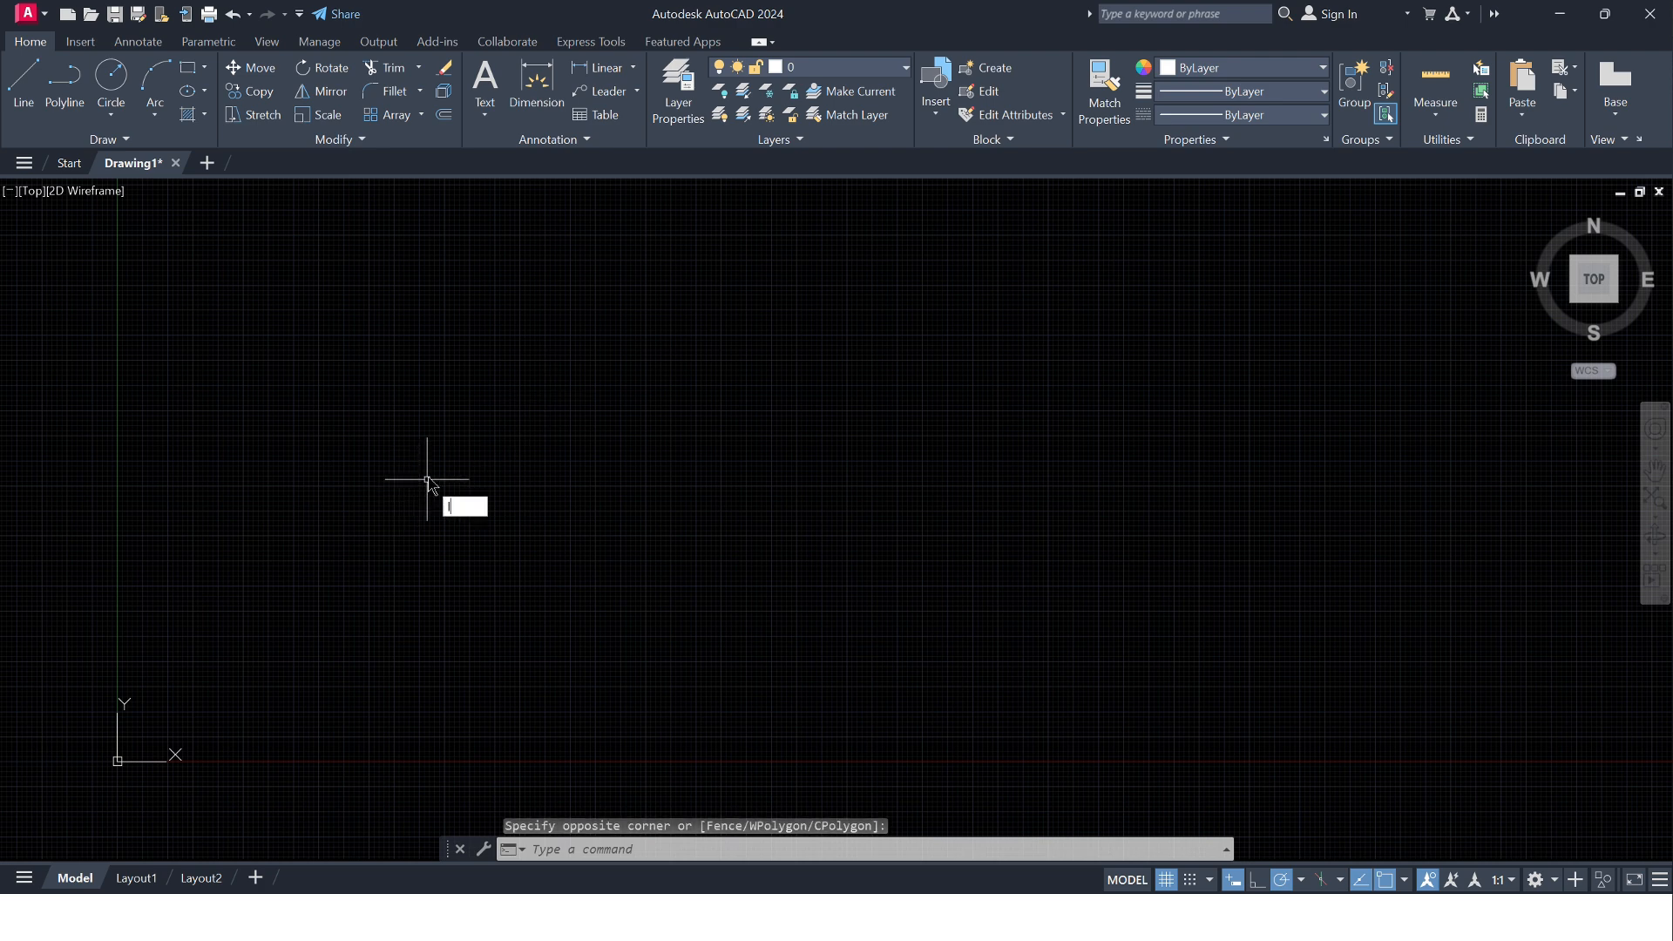
Draw a closed C-shaped outline, opening toward positive X, above and right of the origin using connected horizontal and vertical line segments
type("L")
key("Return")
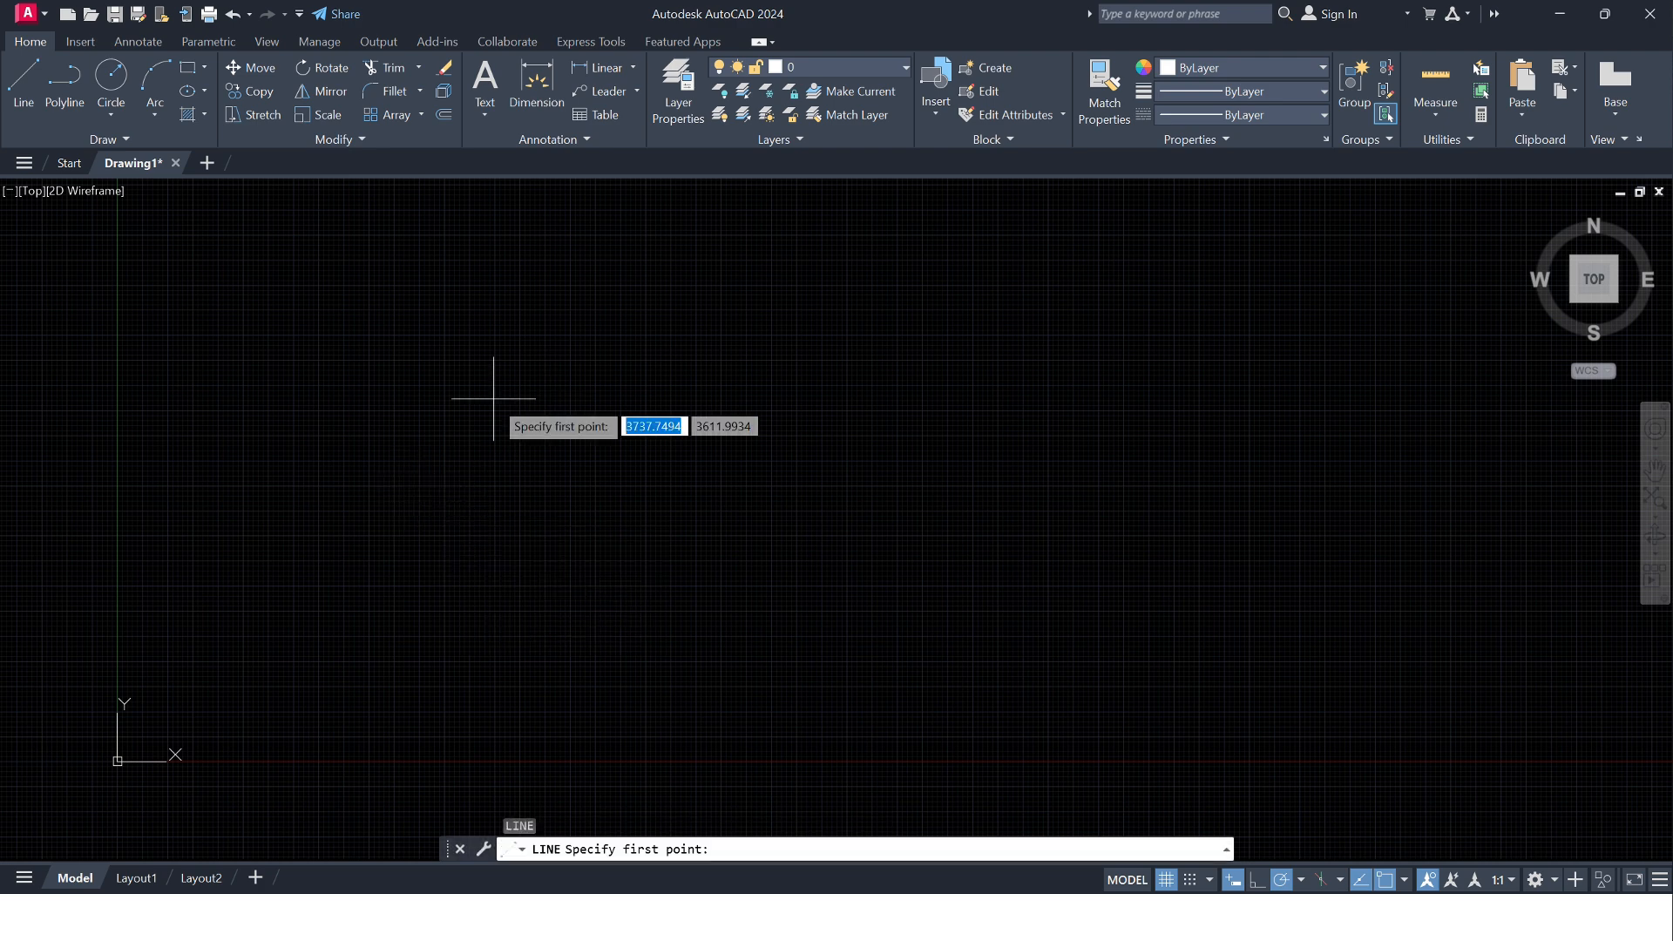
left_click(494, 398)
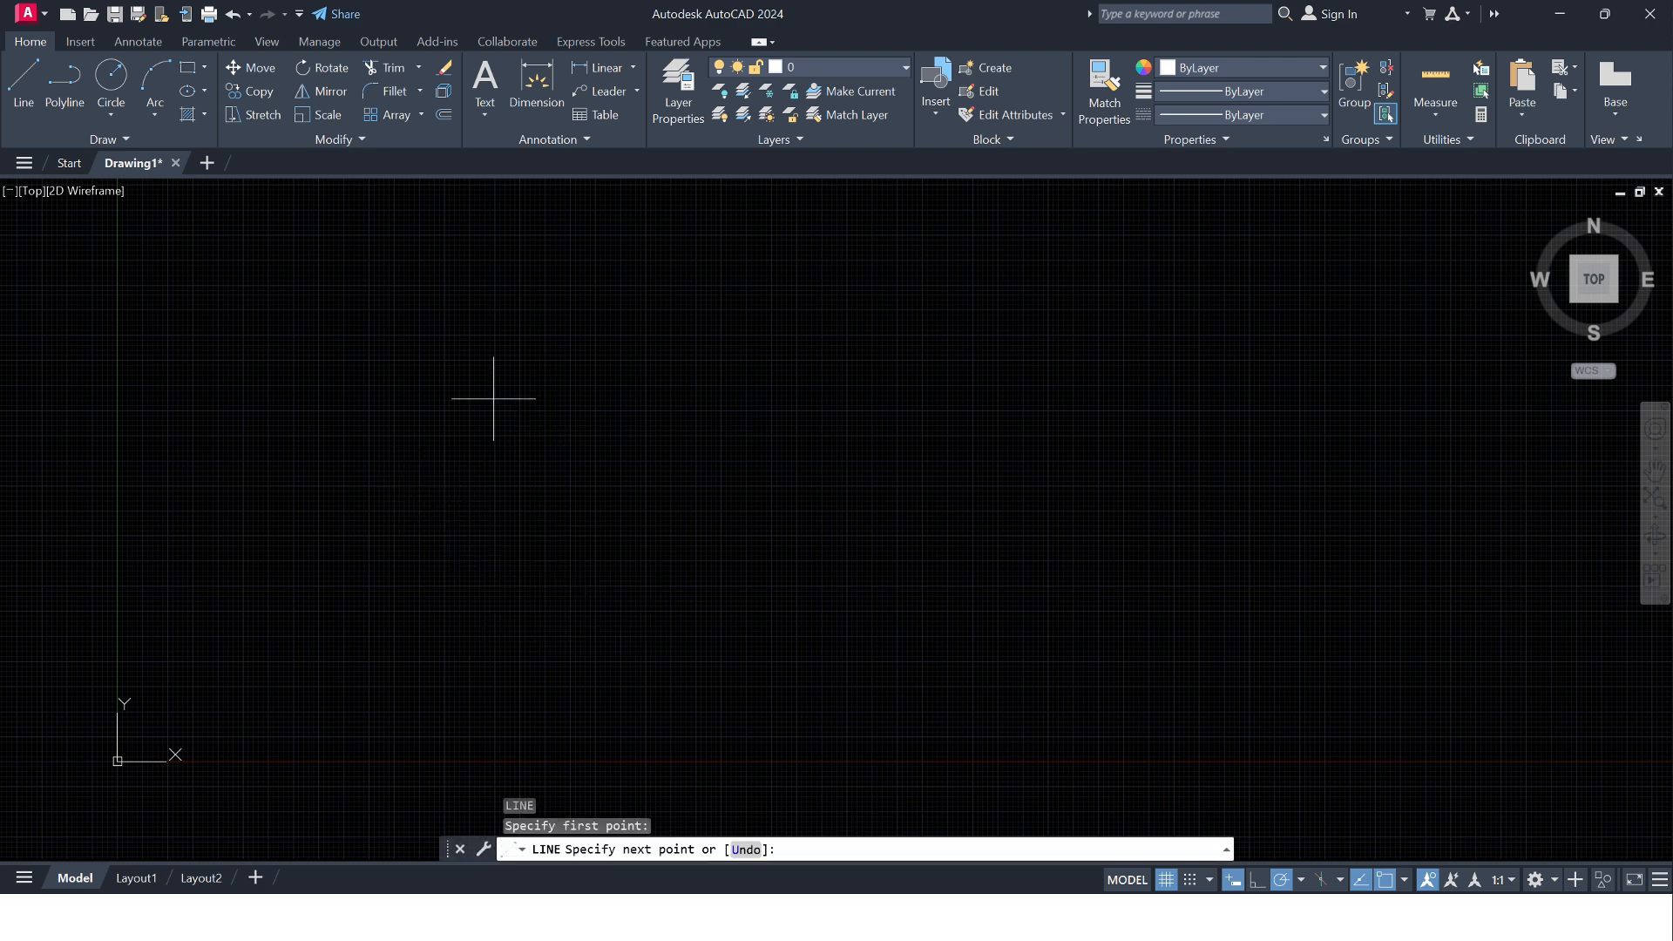
left_click(494, 542)
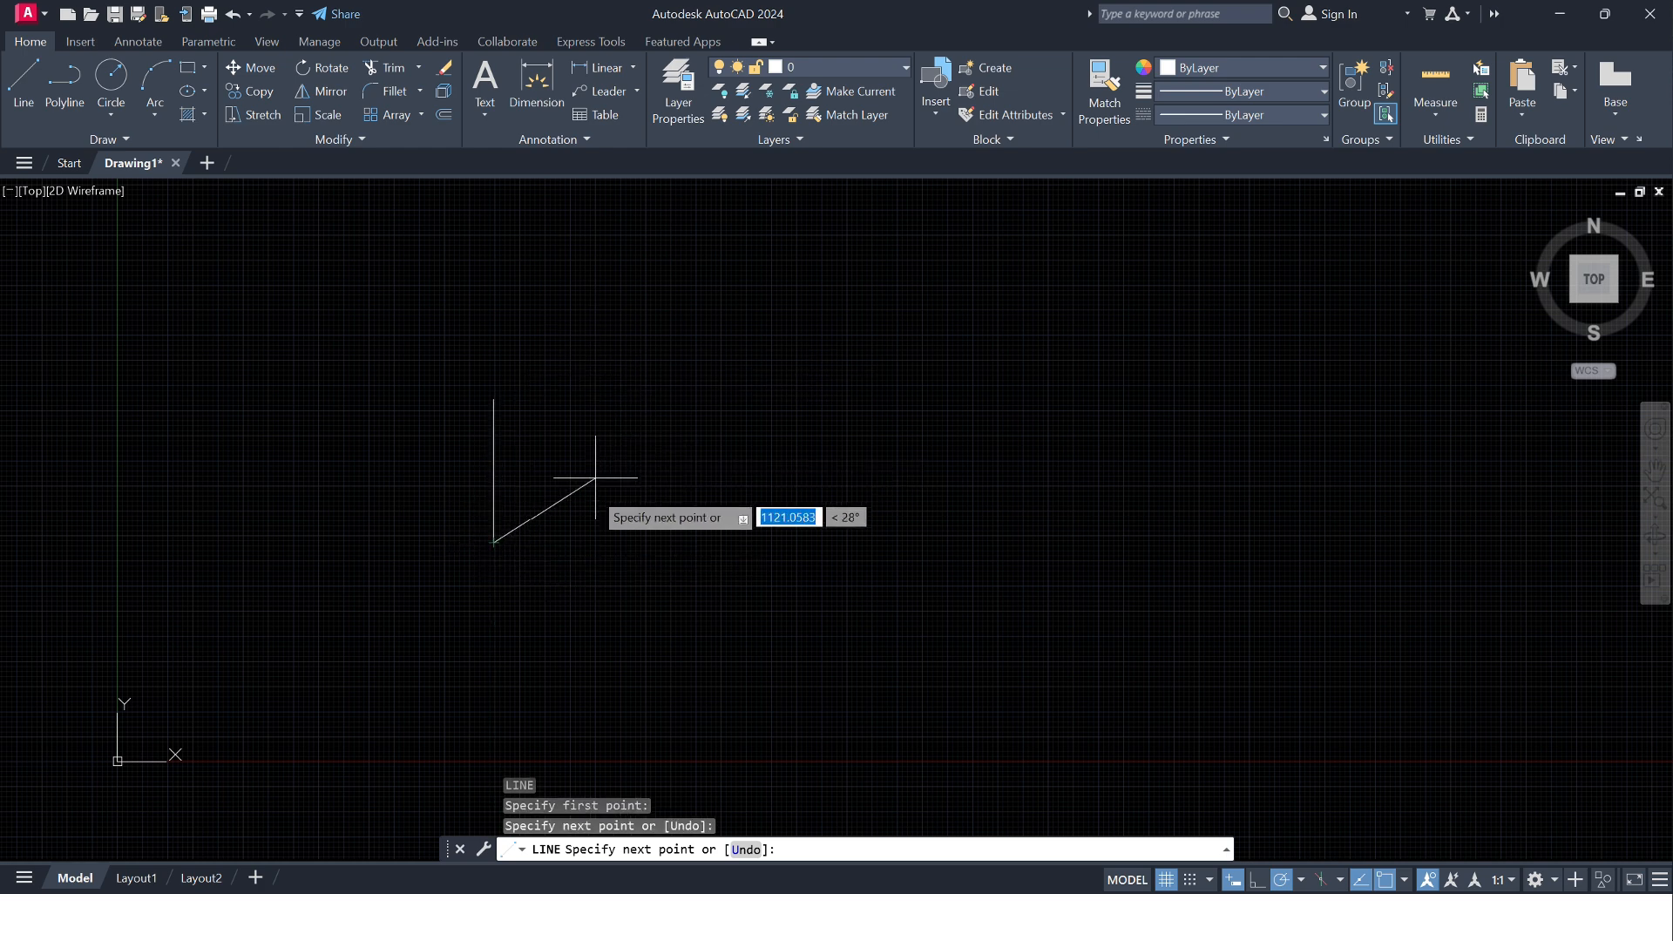
left_click(624, 542)
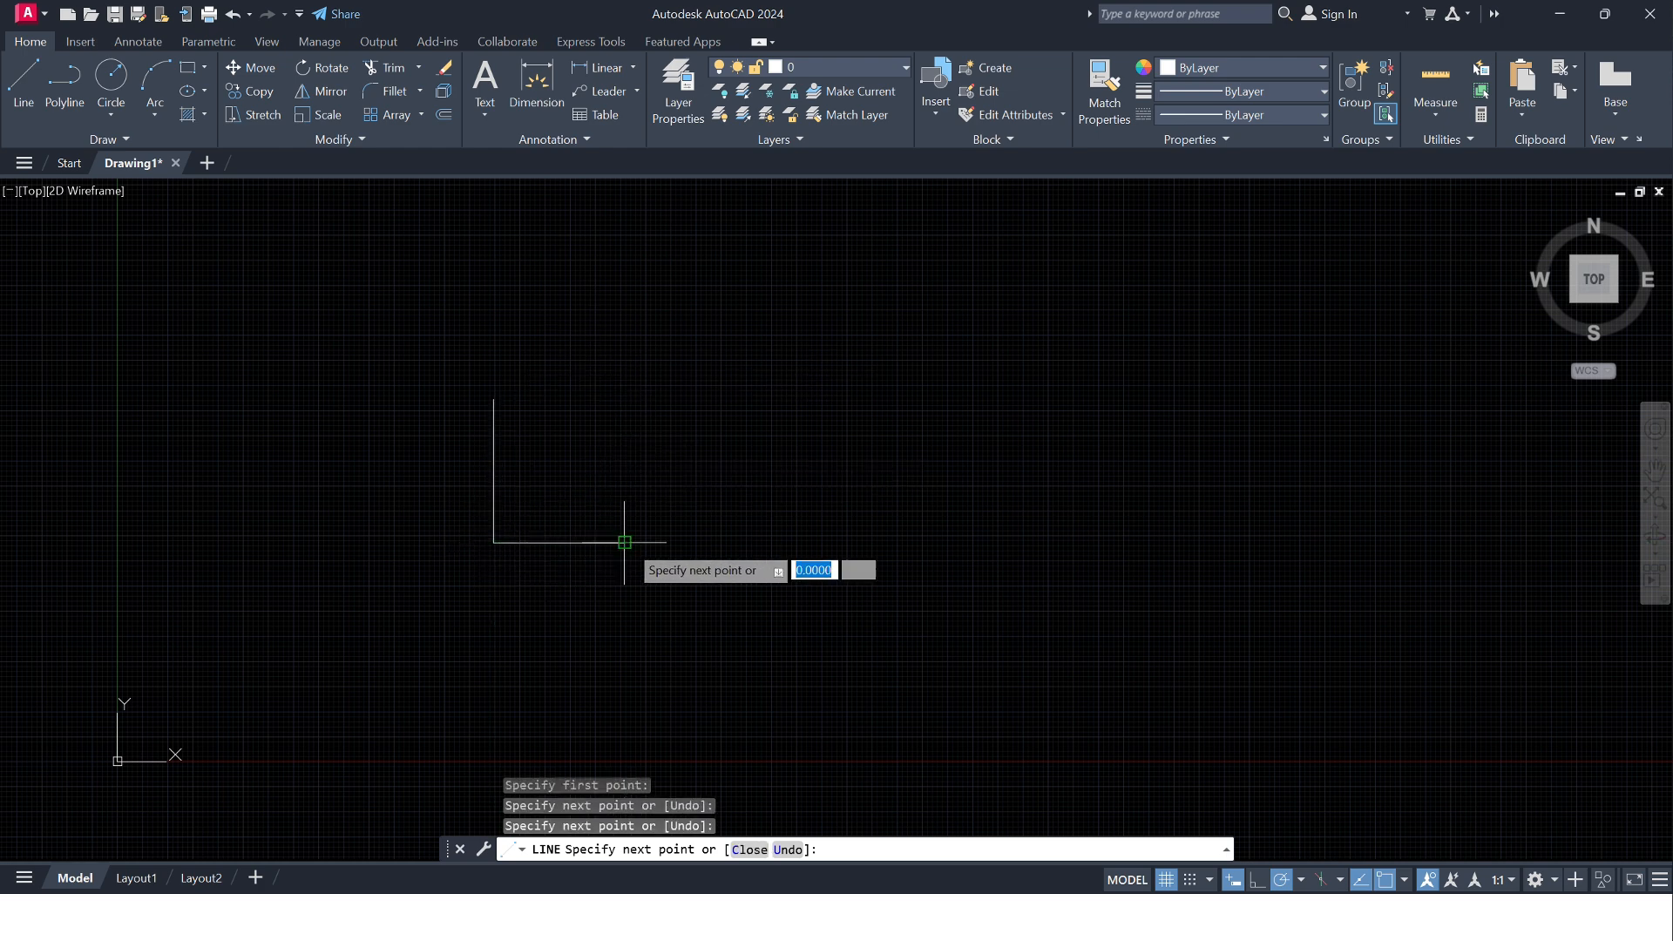
left_click(624, 449)
left_click(552, 449)
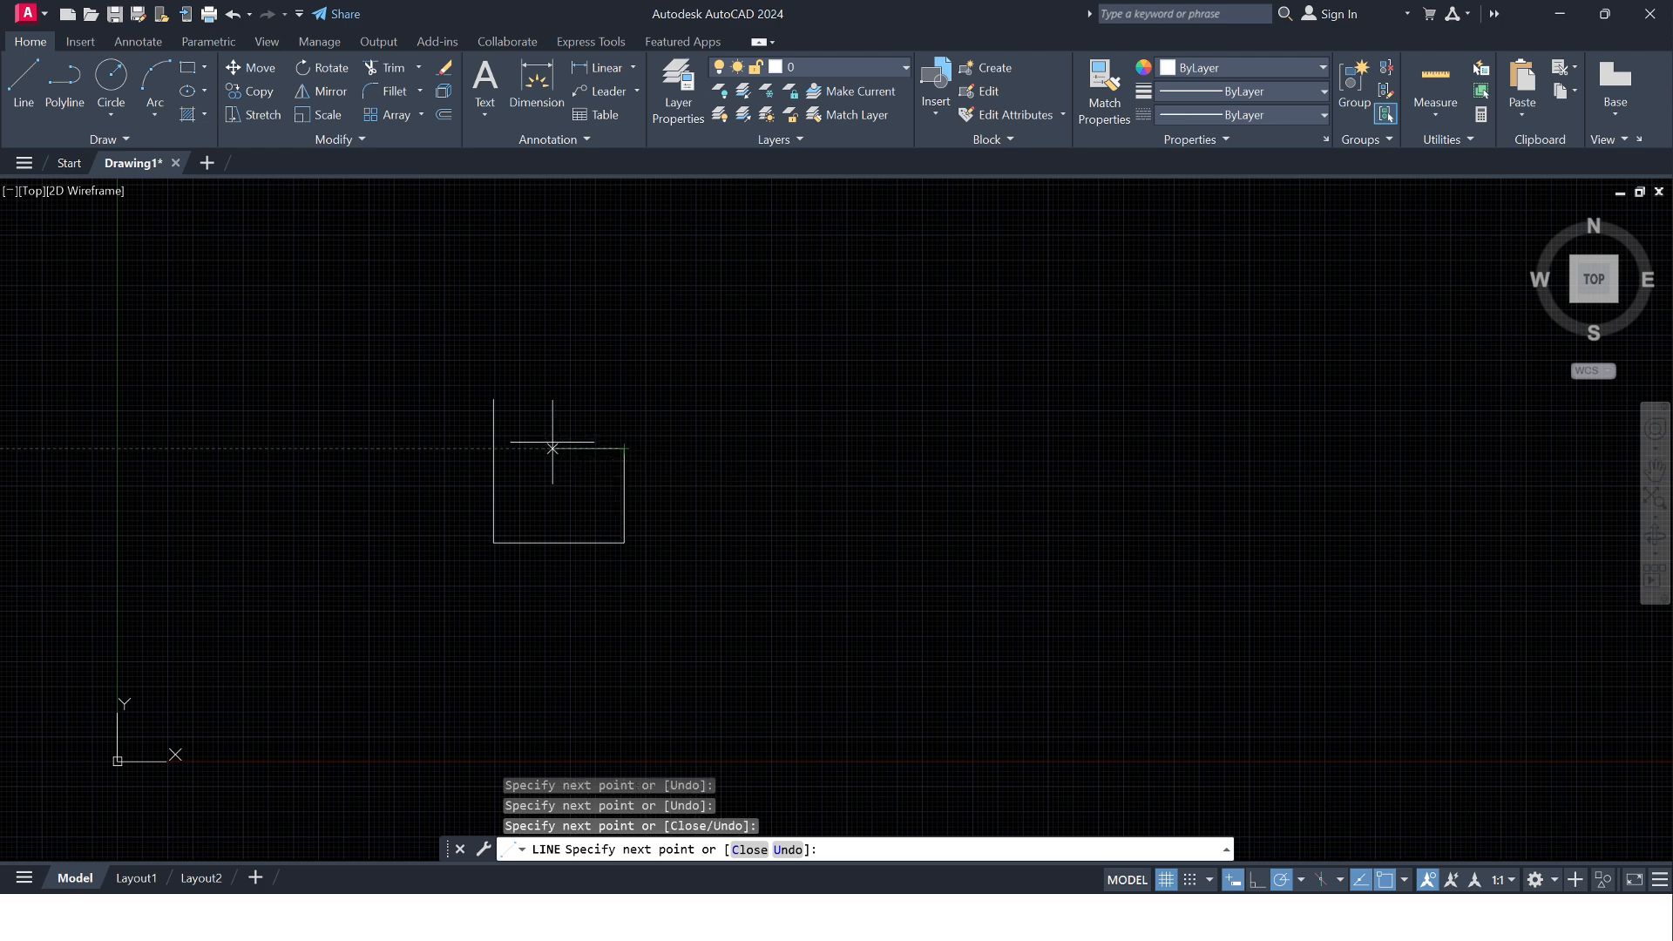
left_click(553, 346)
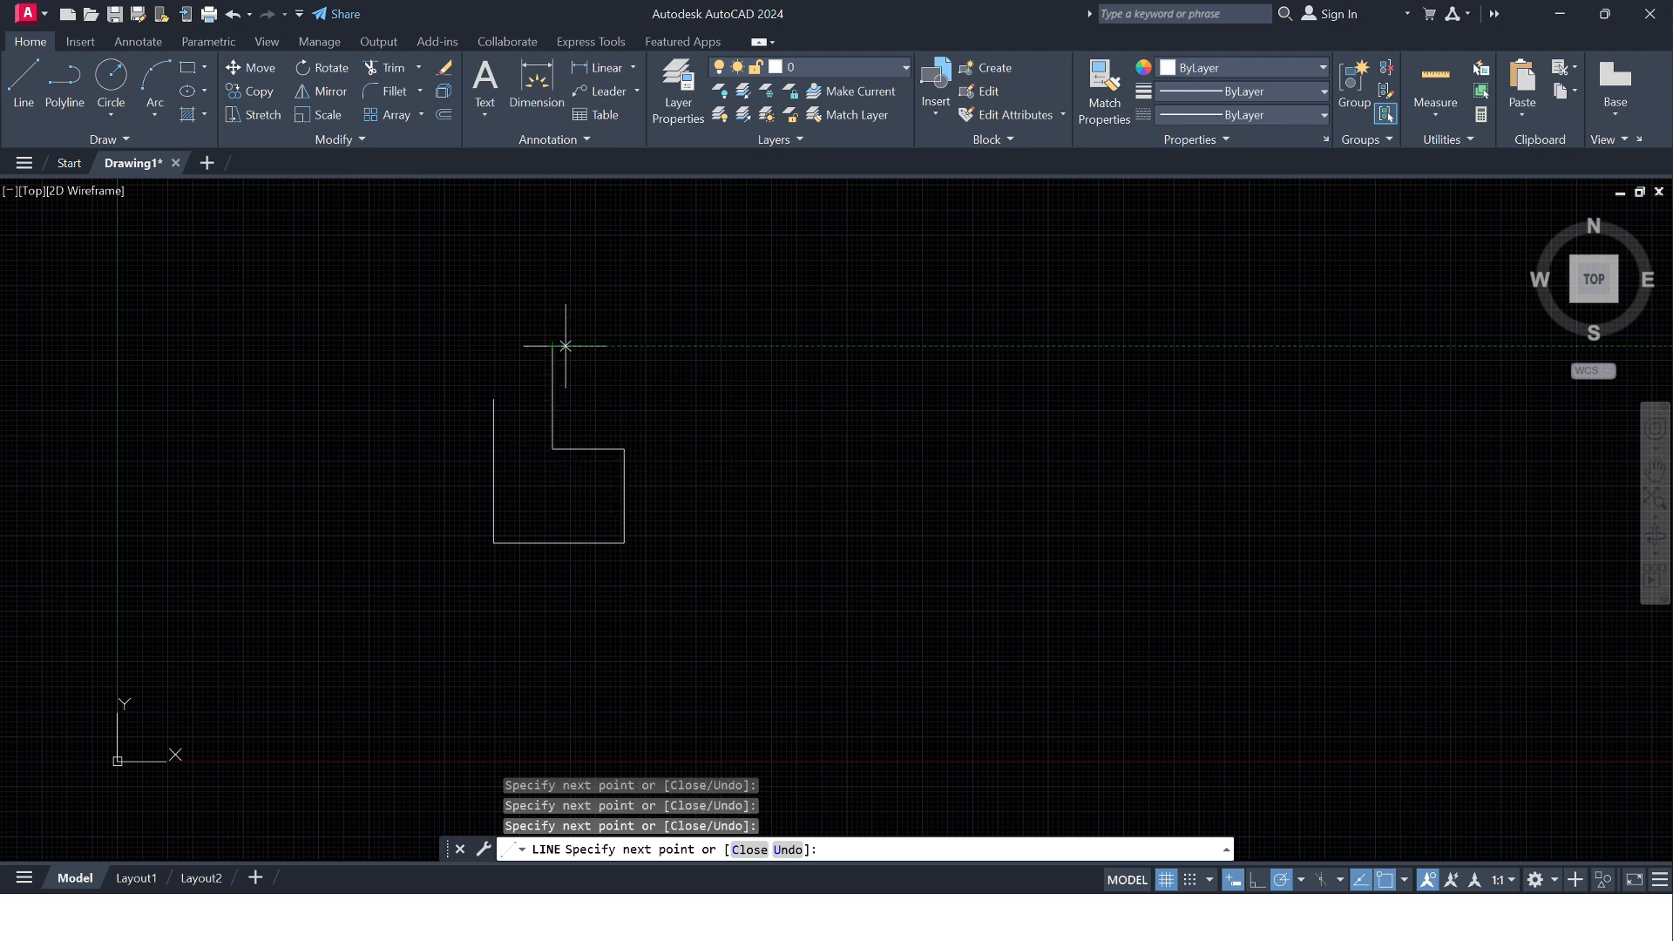
left_click(633, 346)
left_click(632, 288)
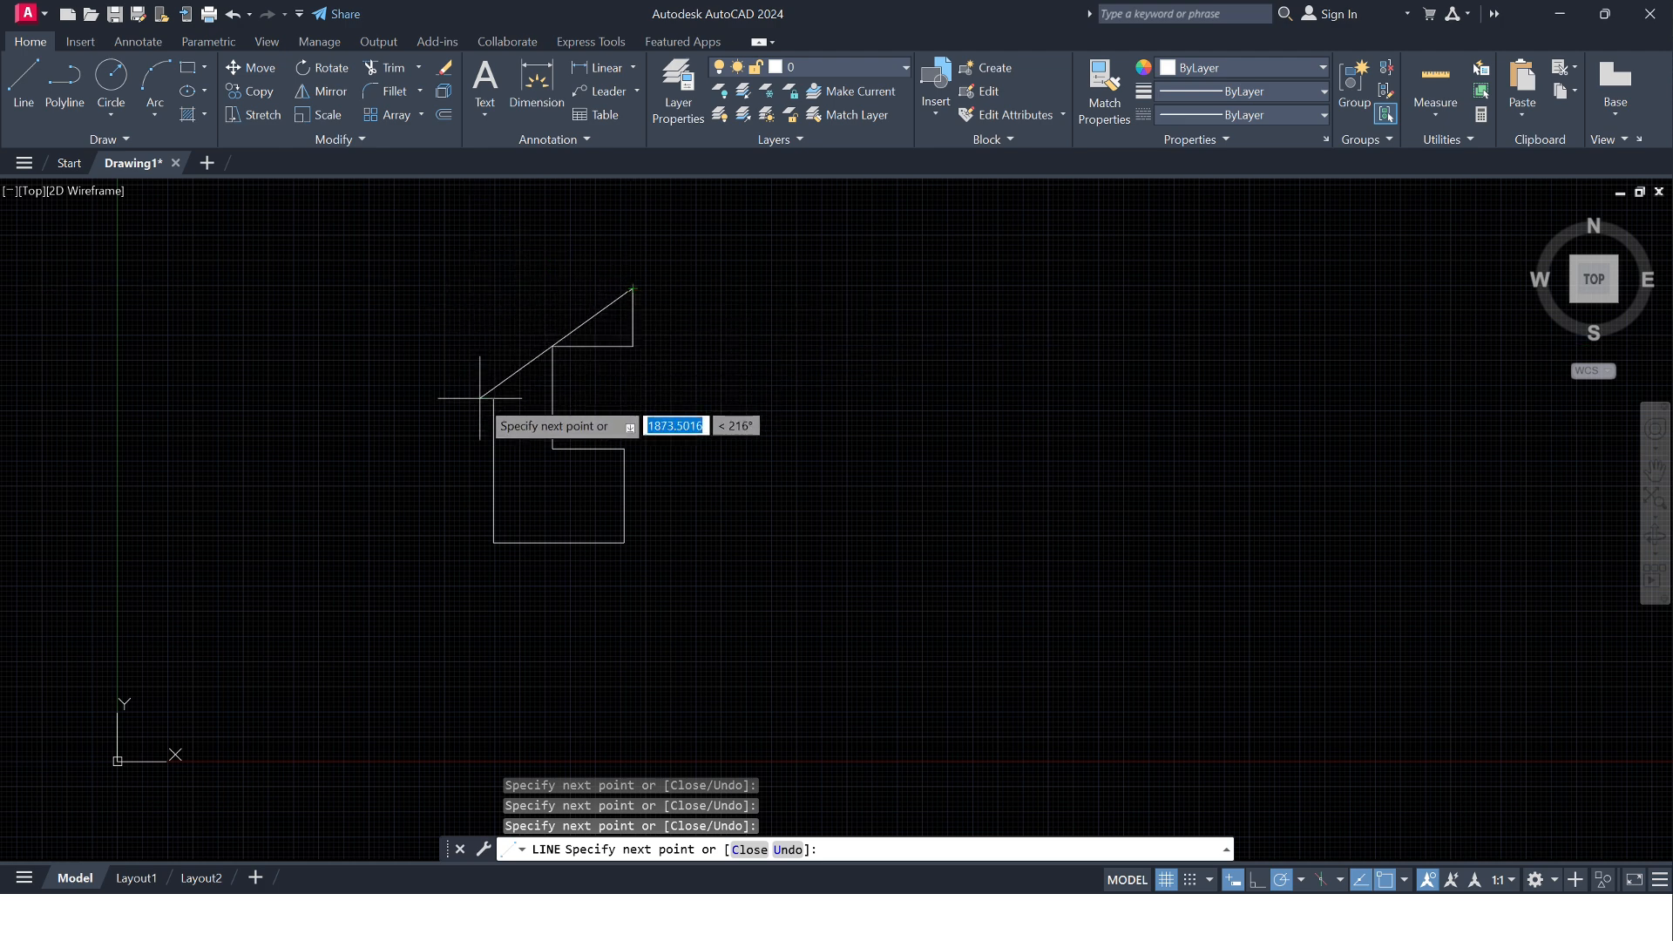
left_click(493, 288)
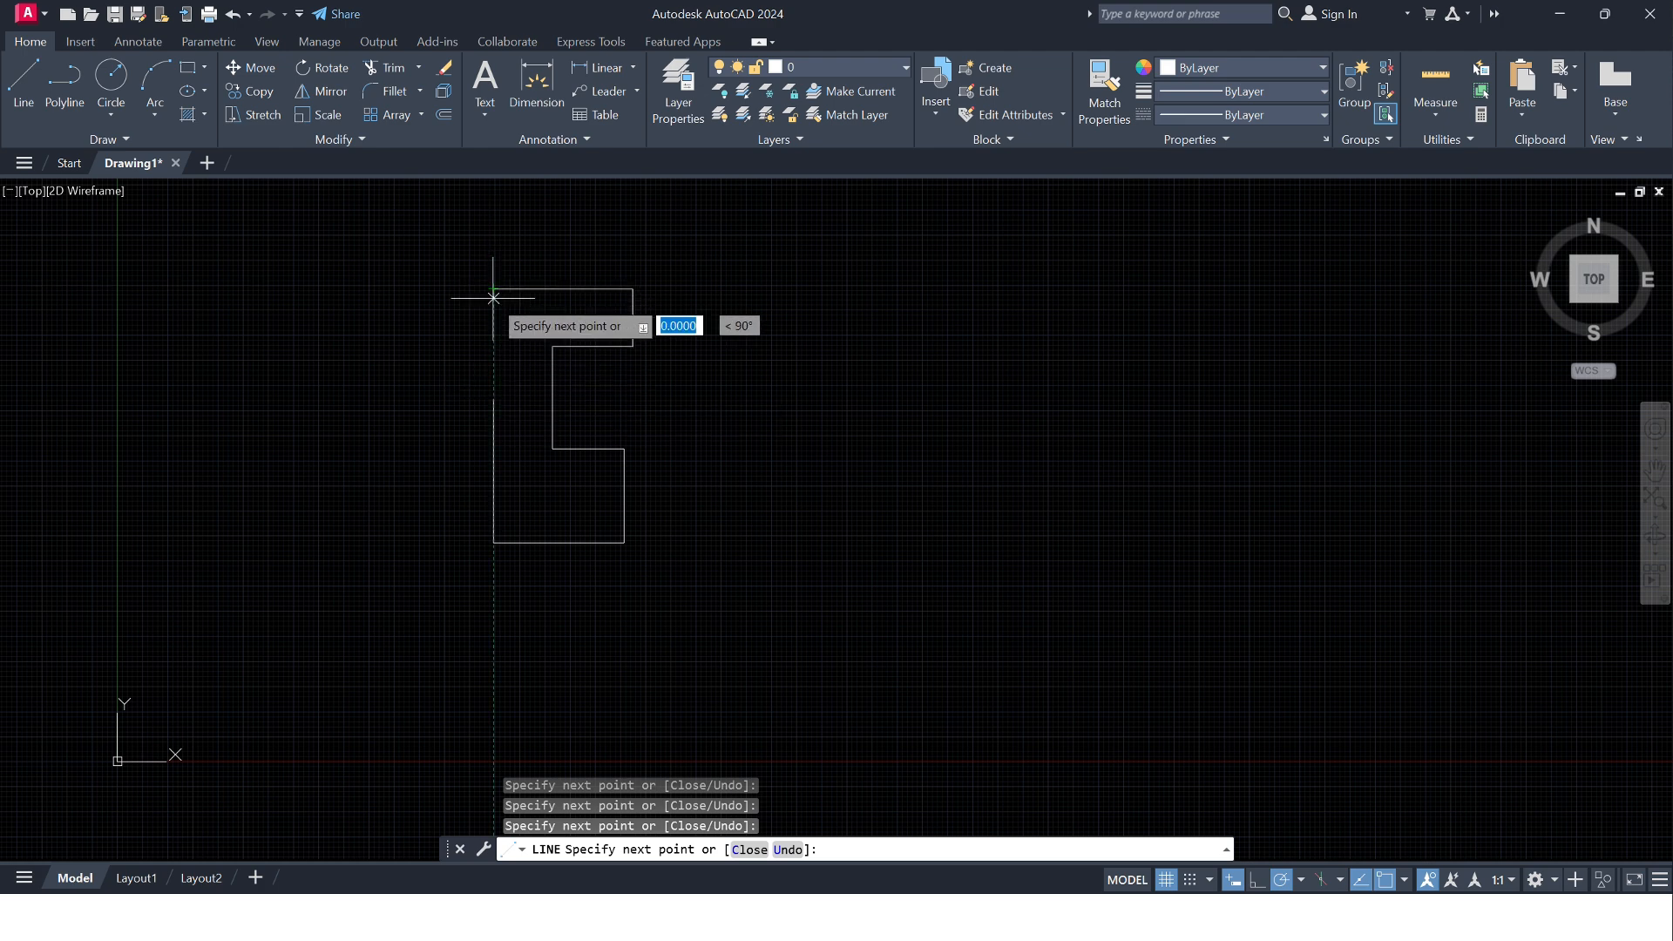
left_click(494, 398)
key("Escape")
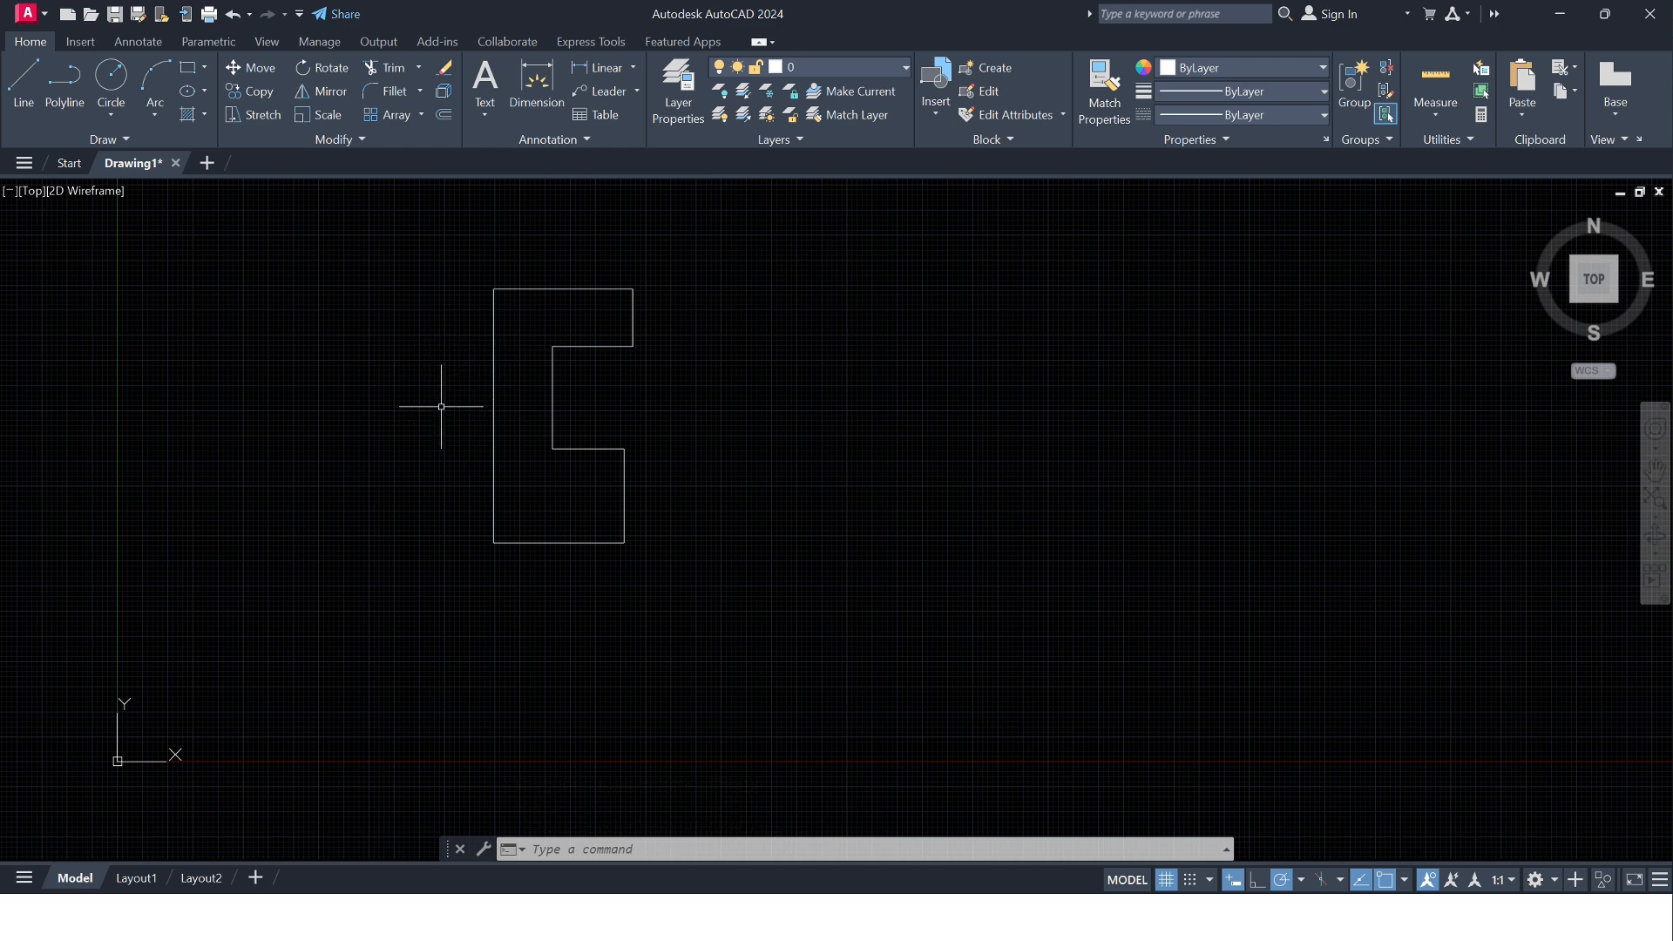
Select the lines in the lower part of the C-shaped outline with an enclosing window selection, and clear the selection
left_click(433, 326)
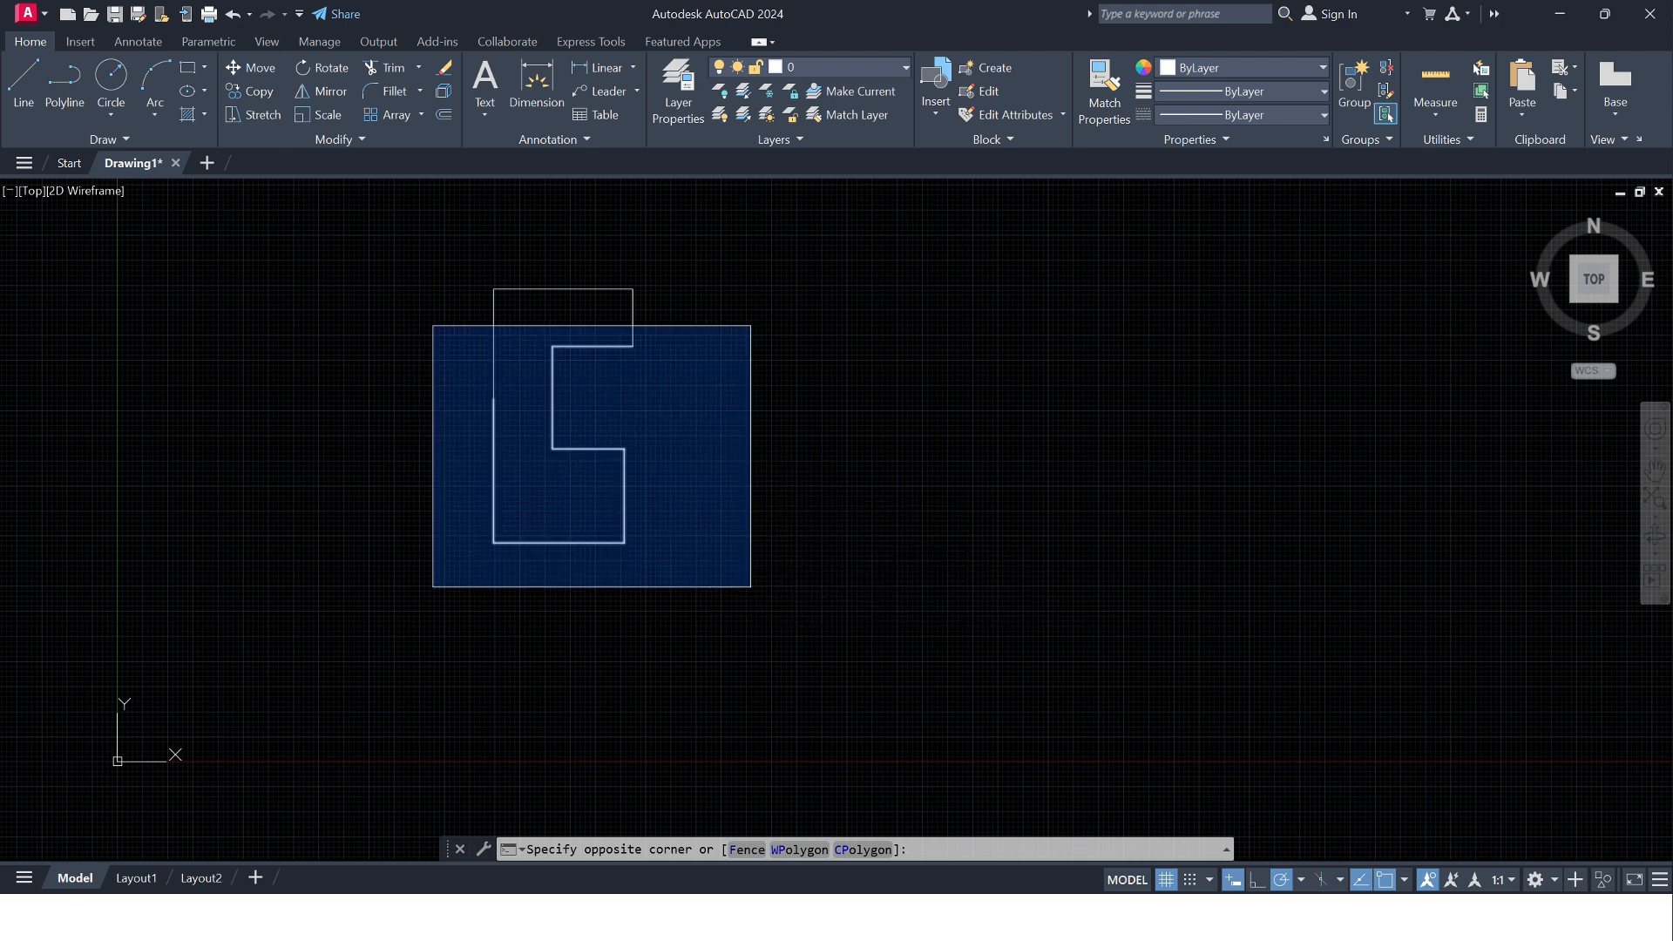
left_click(752, 583)
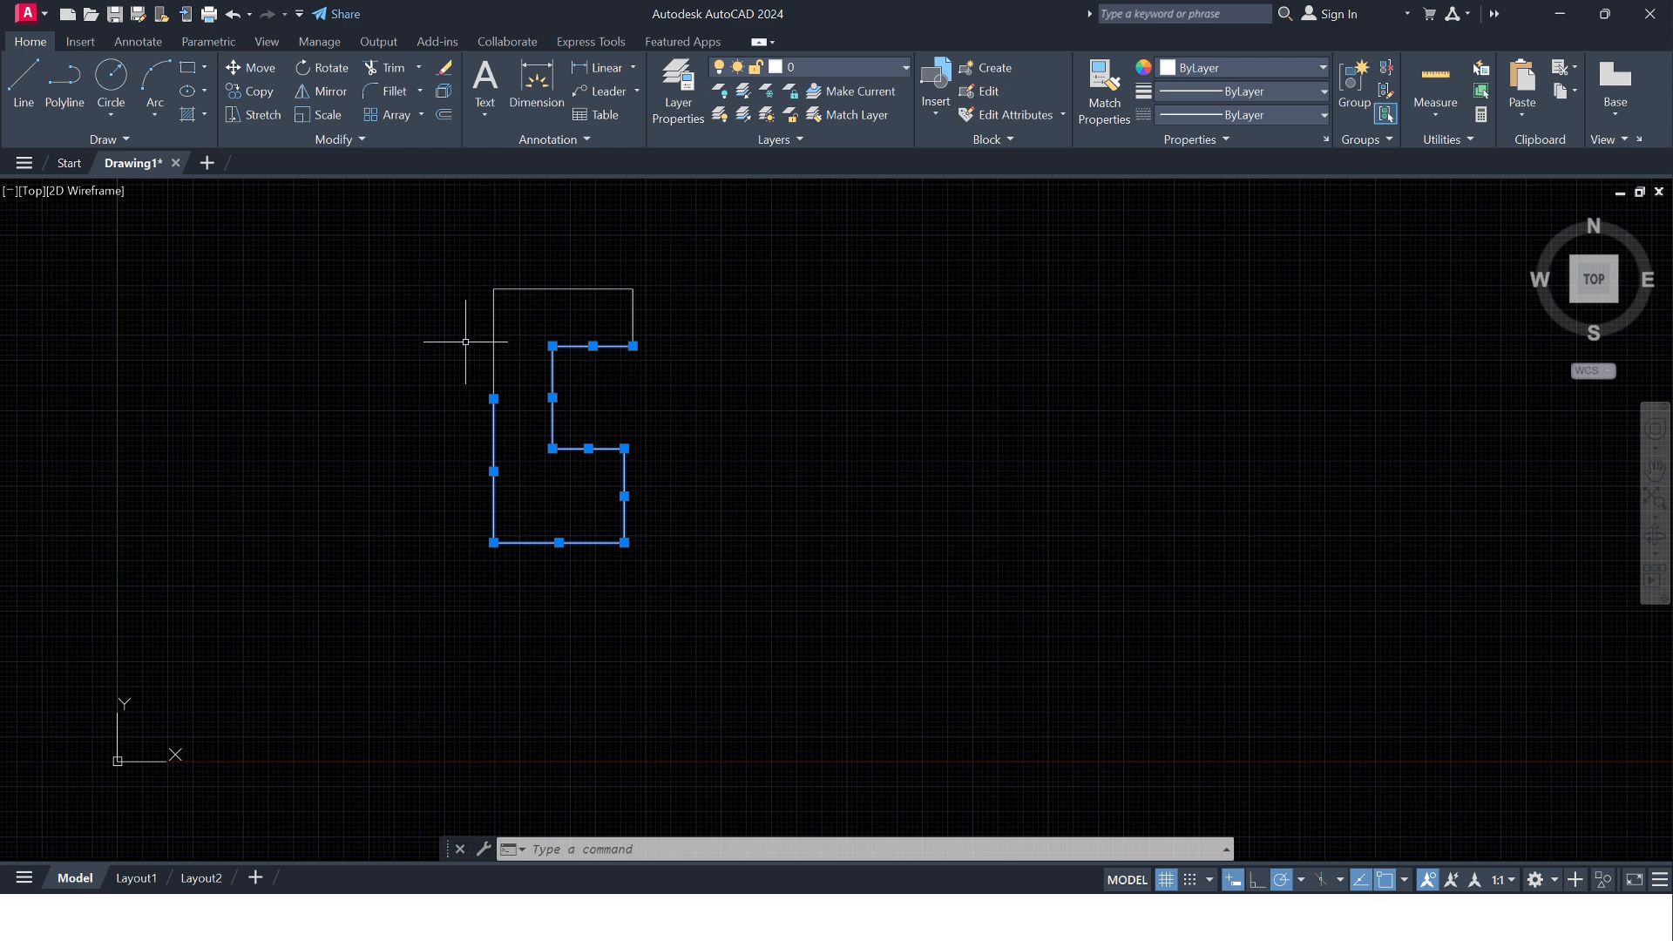
left_click(441, 327)
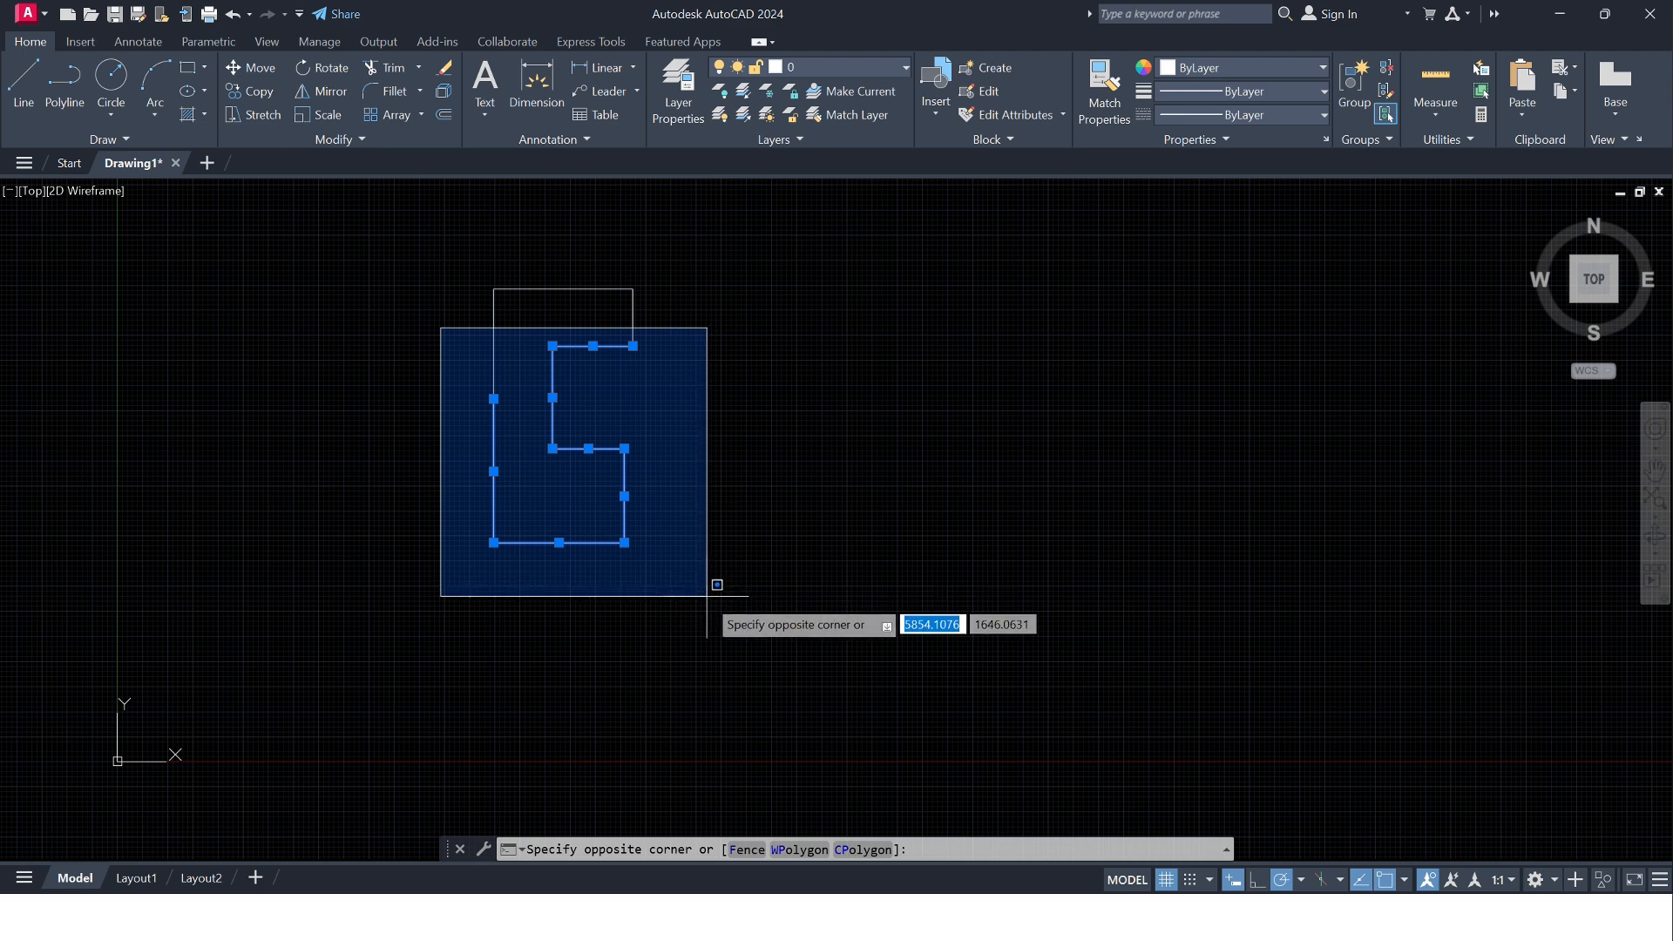
left_click(451, 395)
key("Escape")
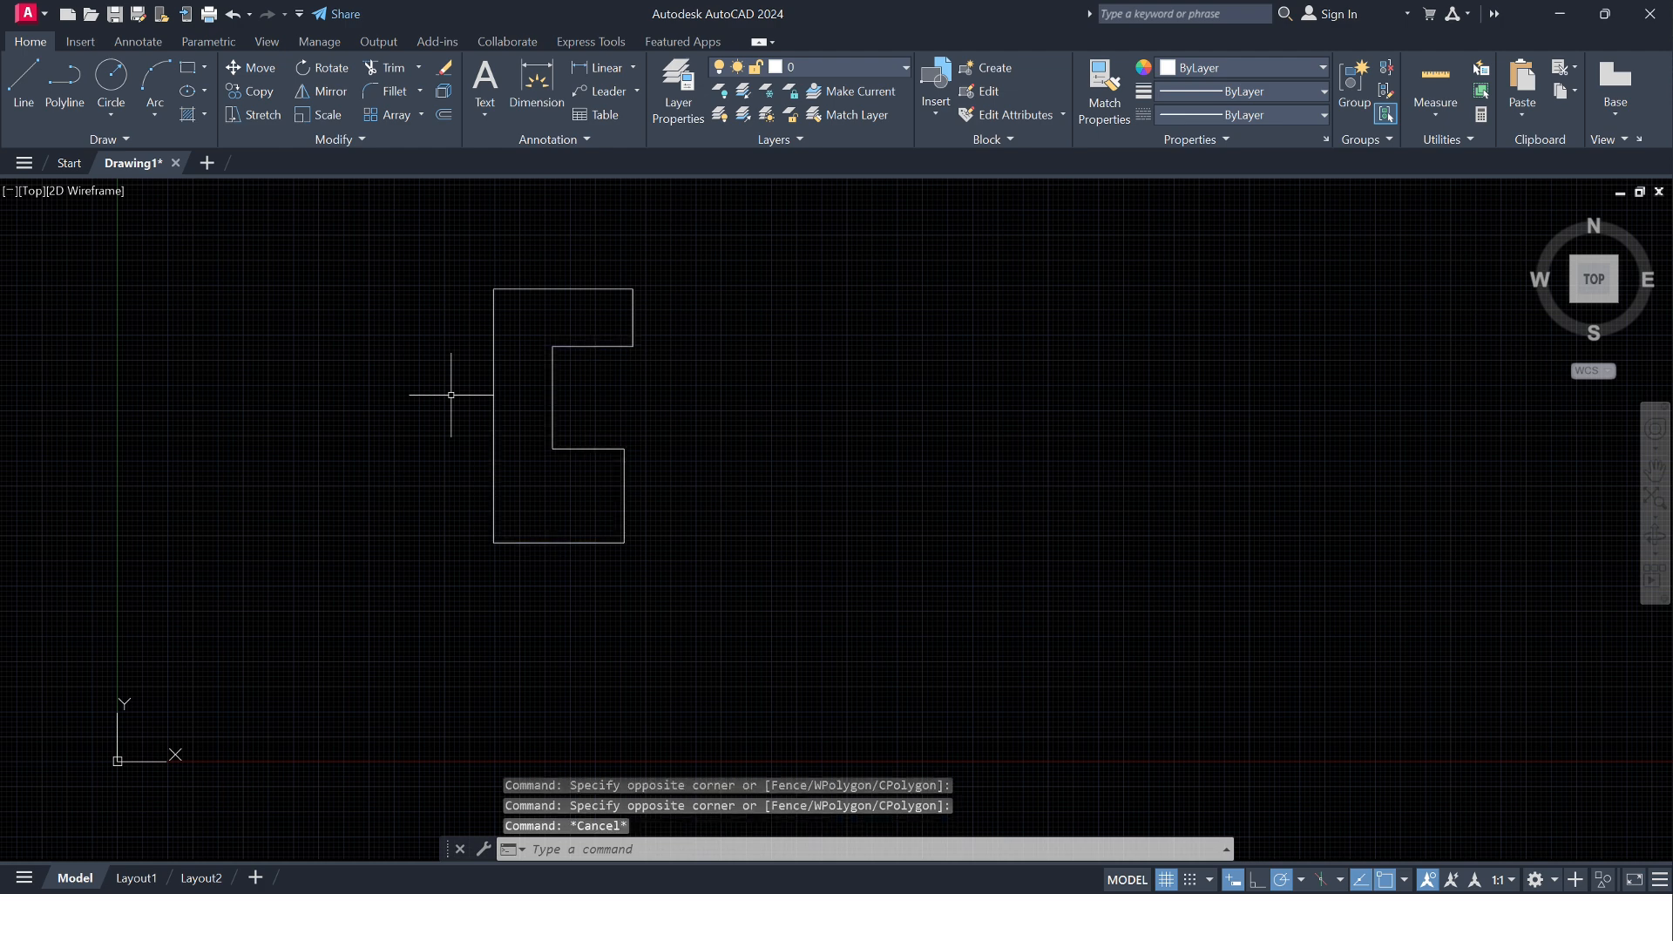
Select the C-shaped outline's lines with a crossing selection that covers all but the uppermost edge, and clear the selection
left_click(703, 329)
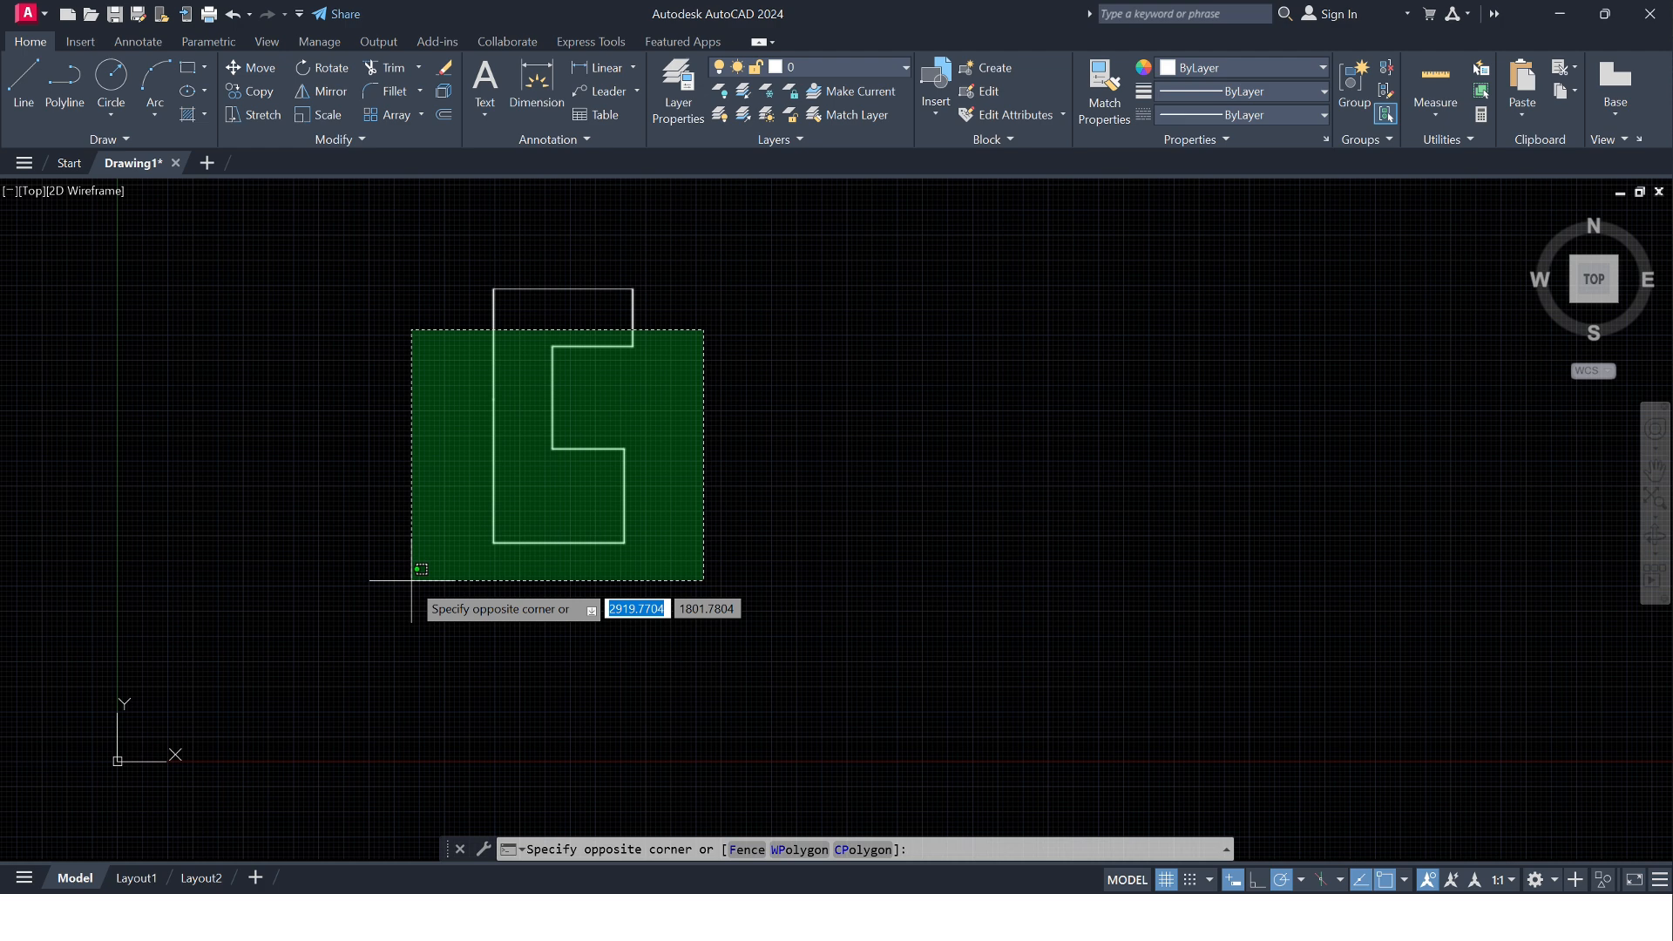
left_click(419, 576)
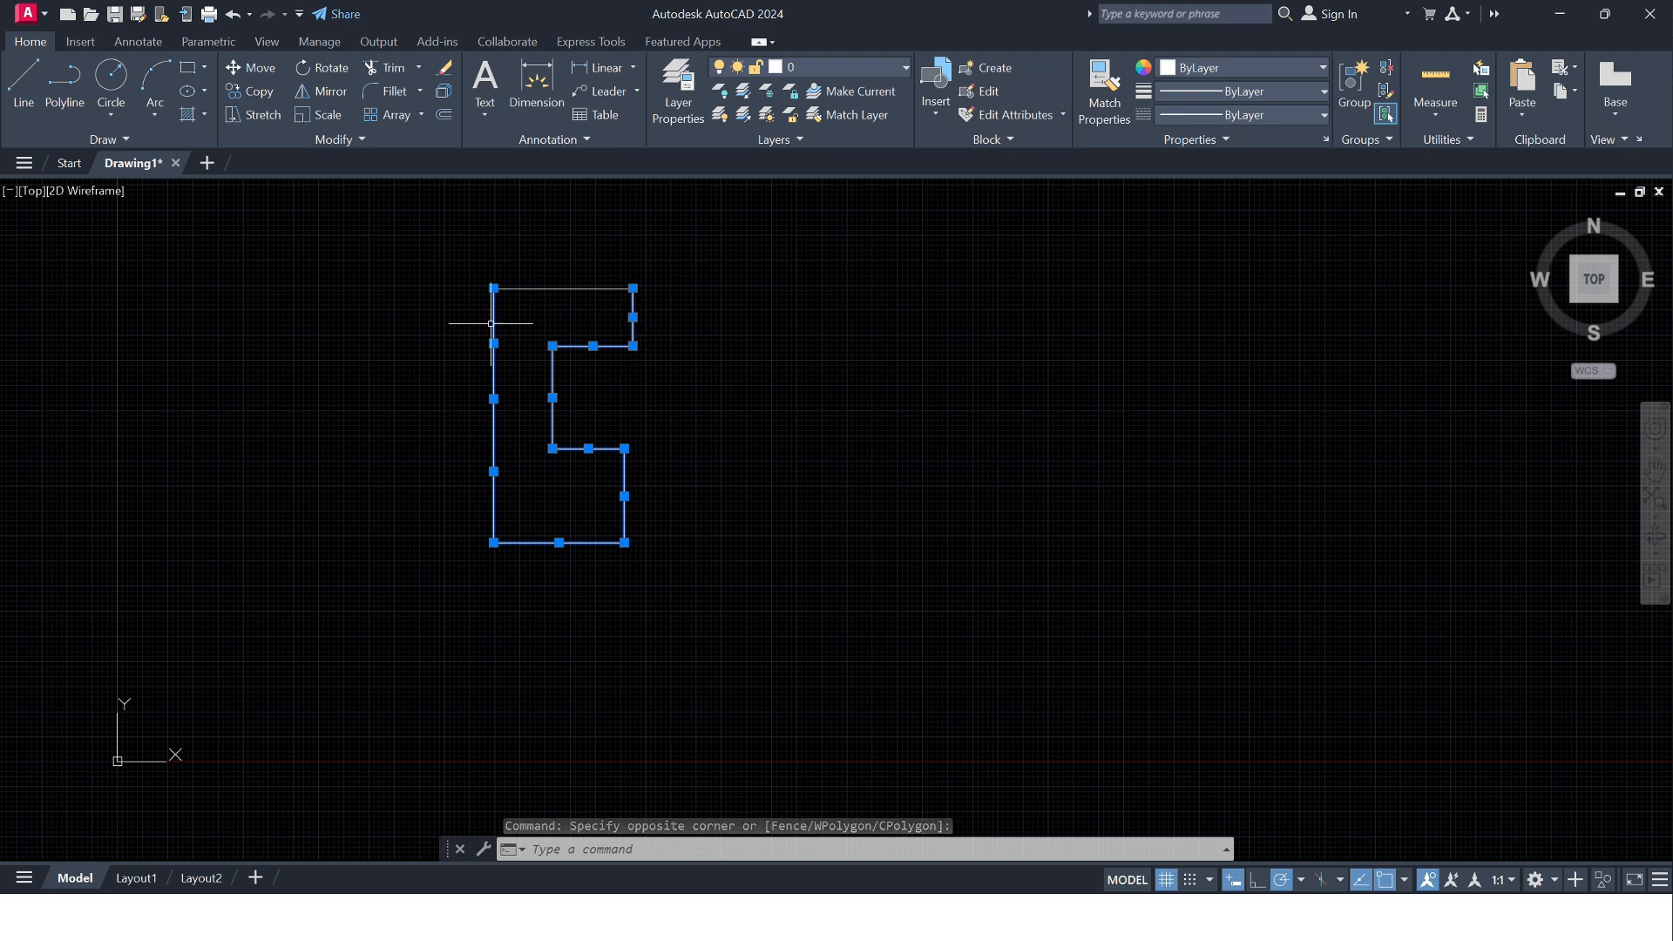
left_click(701, 324)
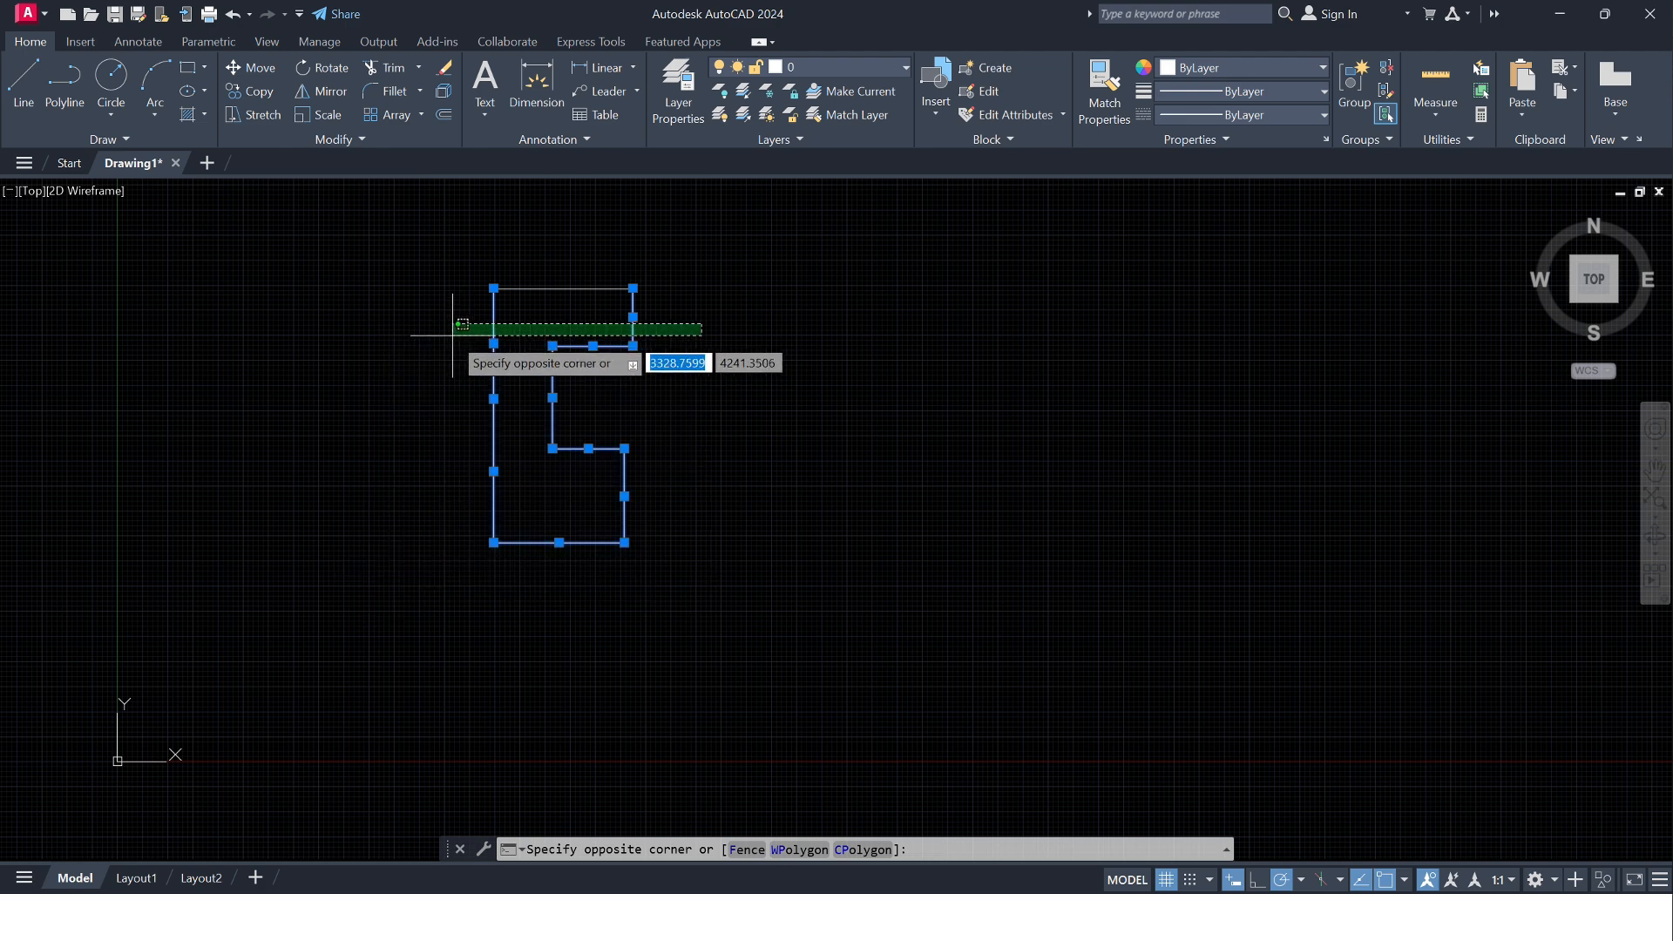
left_click(478, 626)
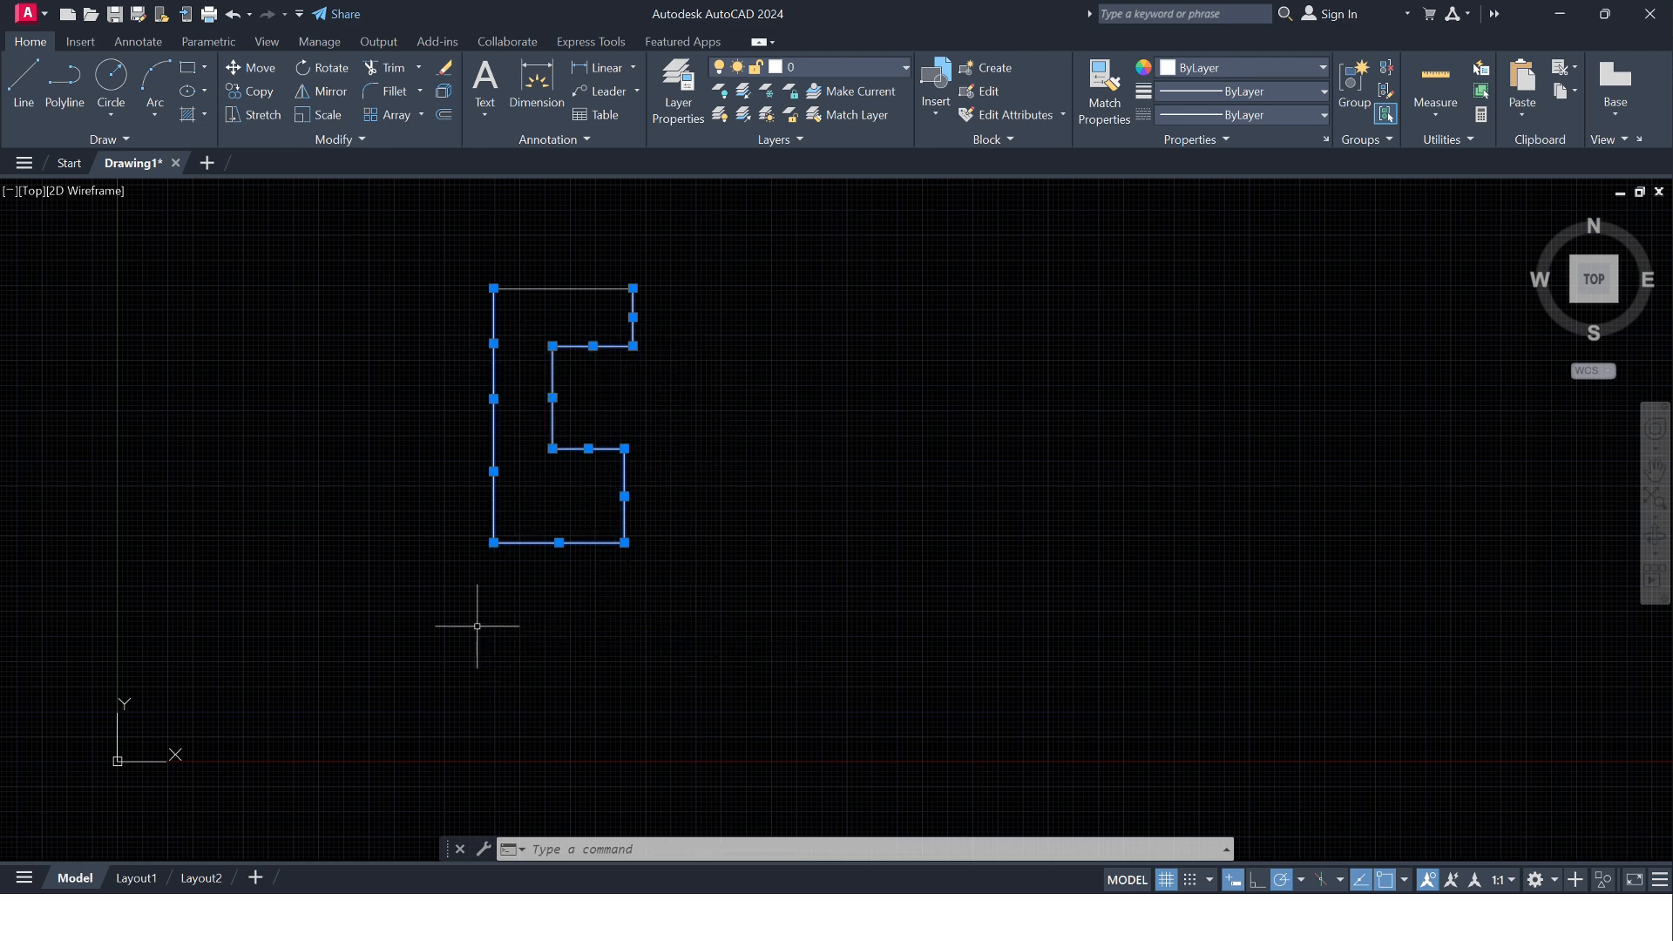
key("Escape")
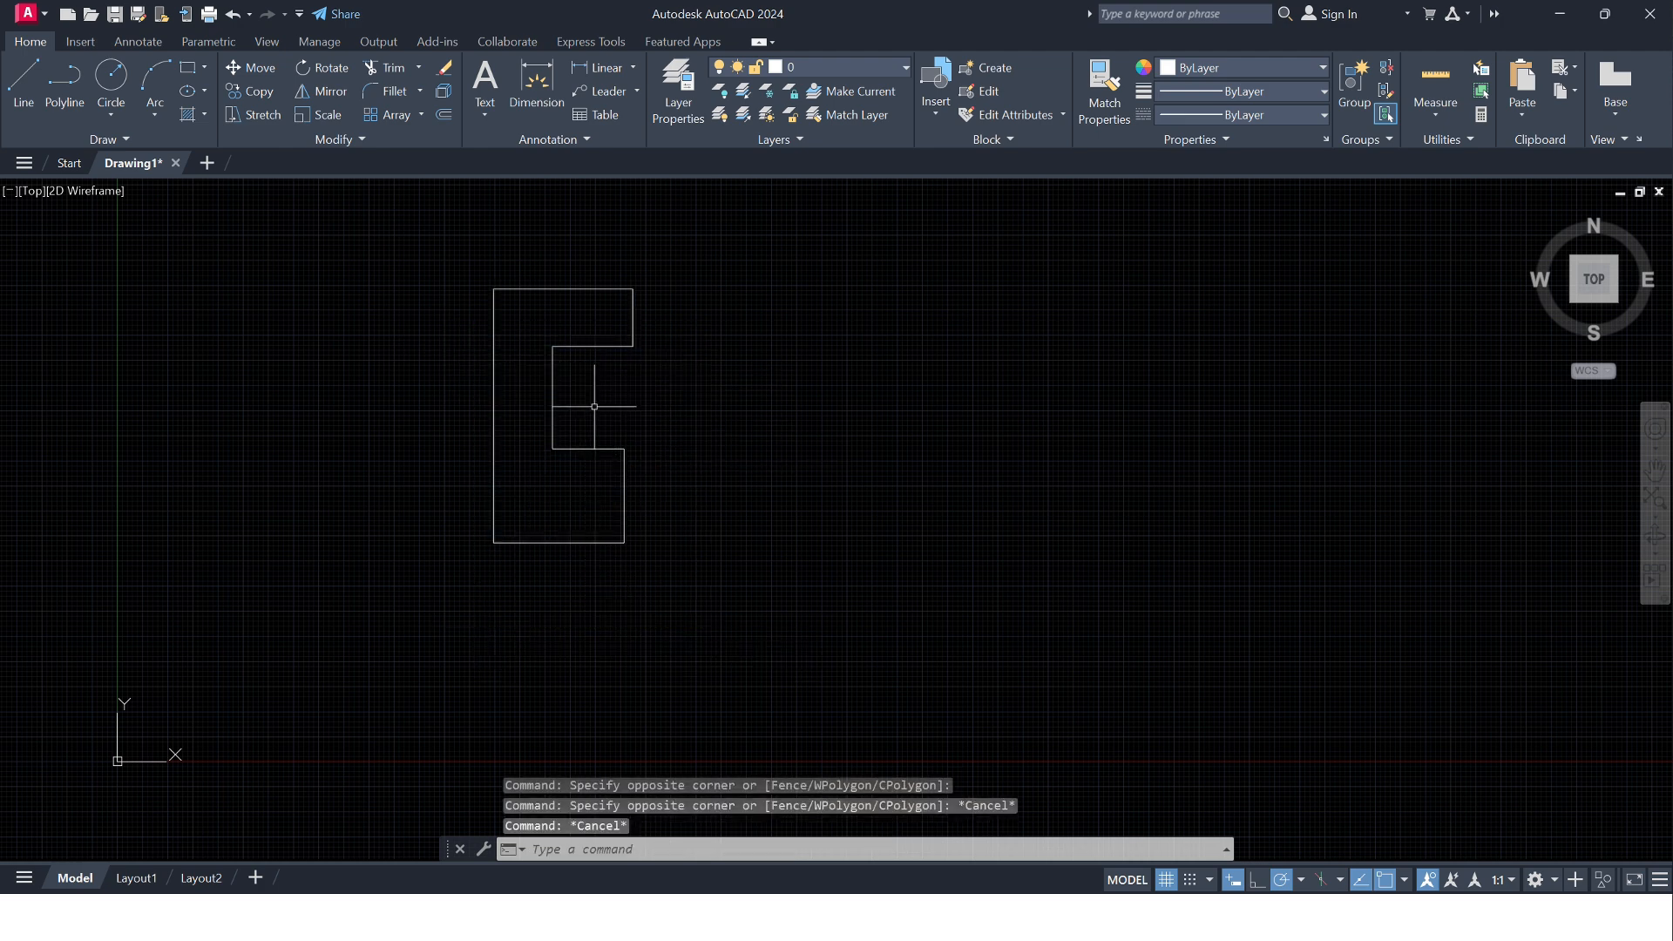
Select only the outline's inner vertical line with a small crossing selection, and clear the selection
left_click(571, 384)
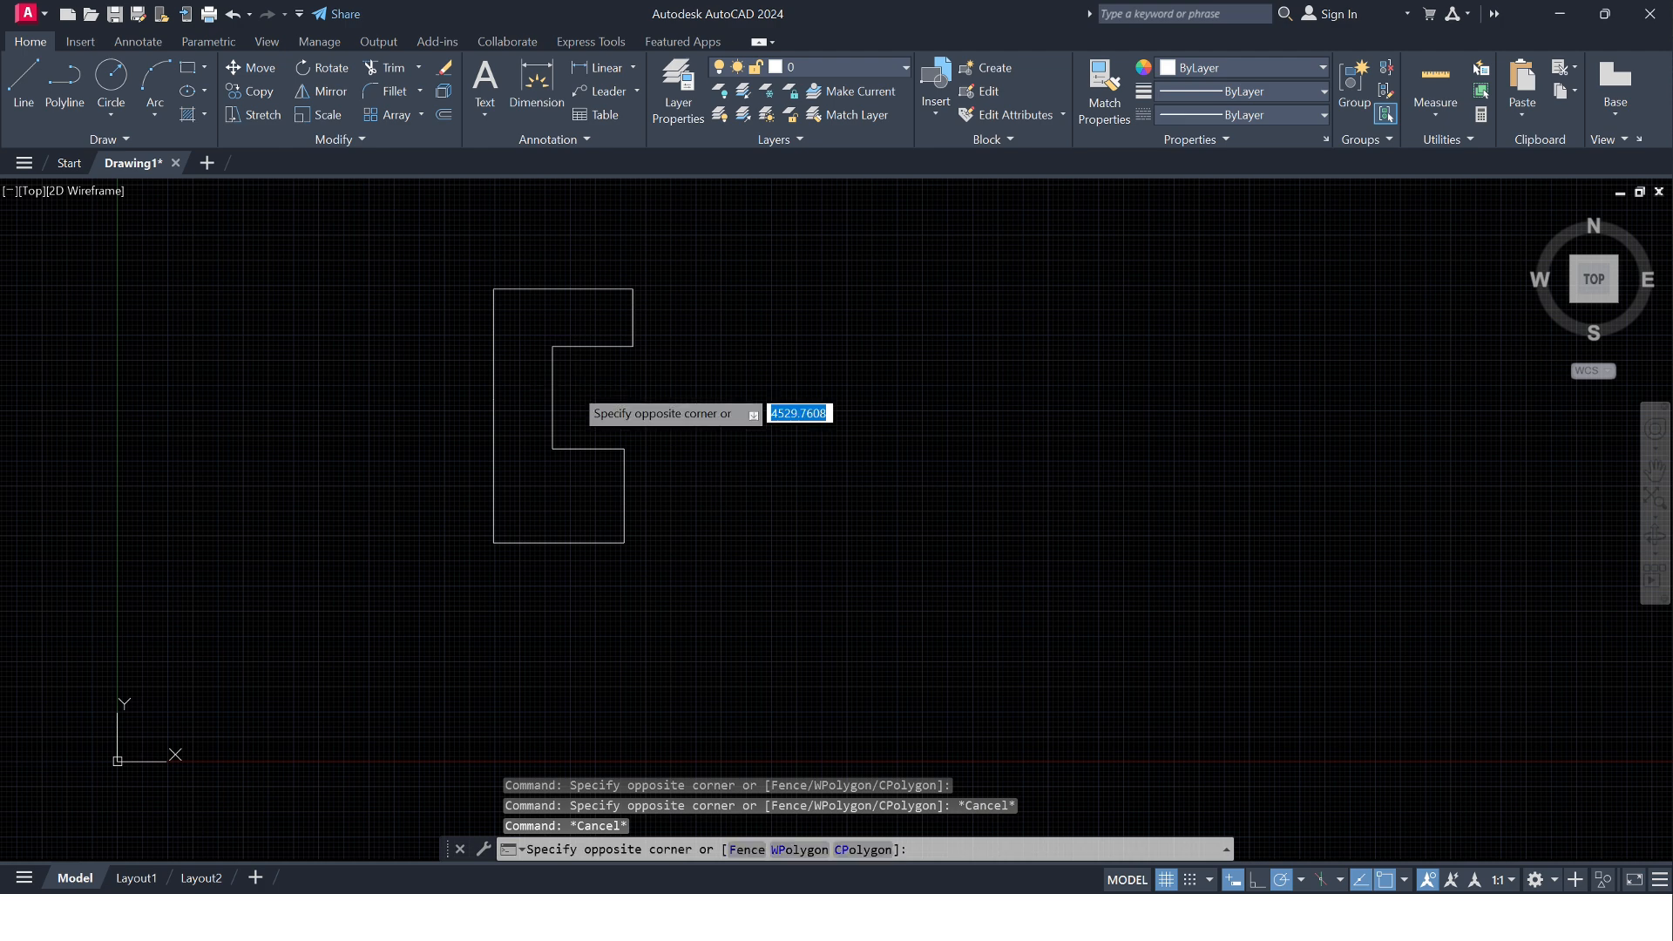
left_click(517, 420)
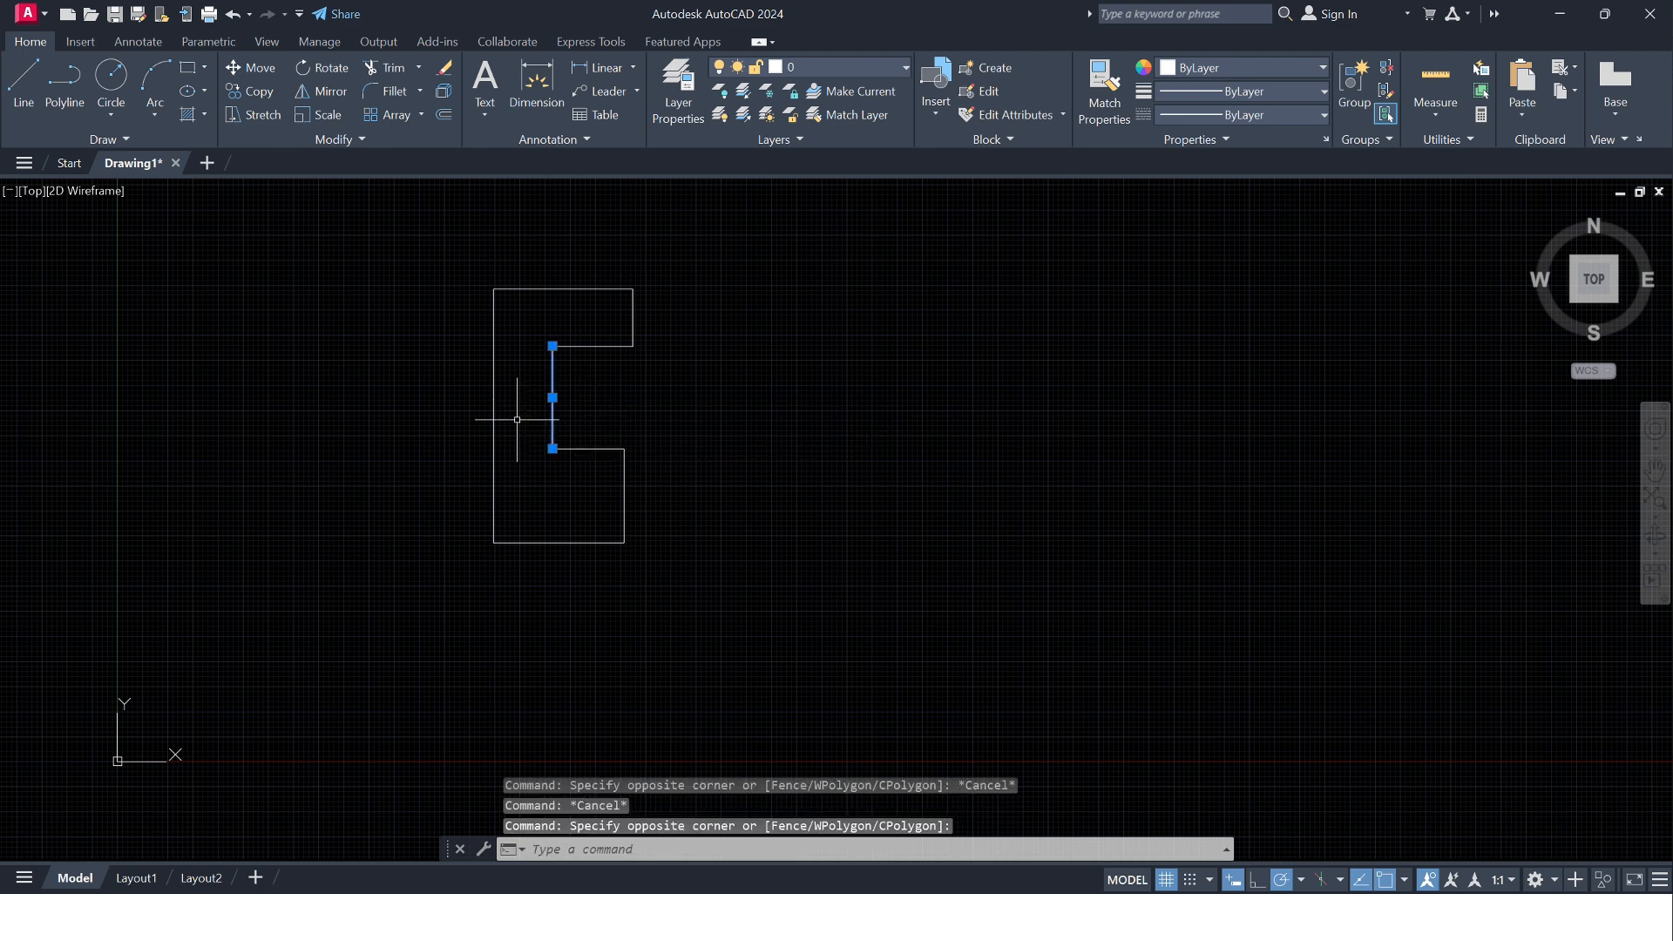
key("Escape")
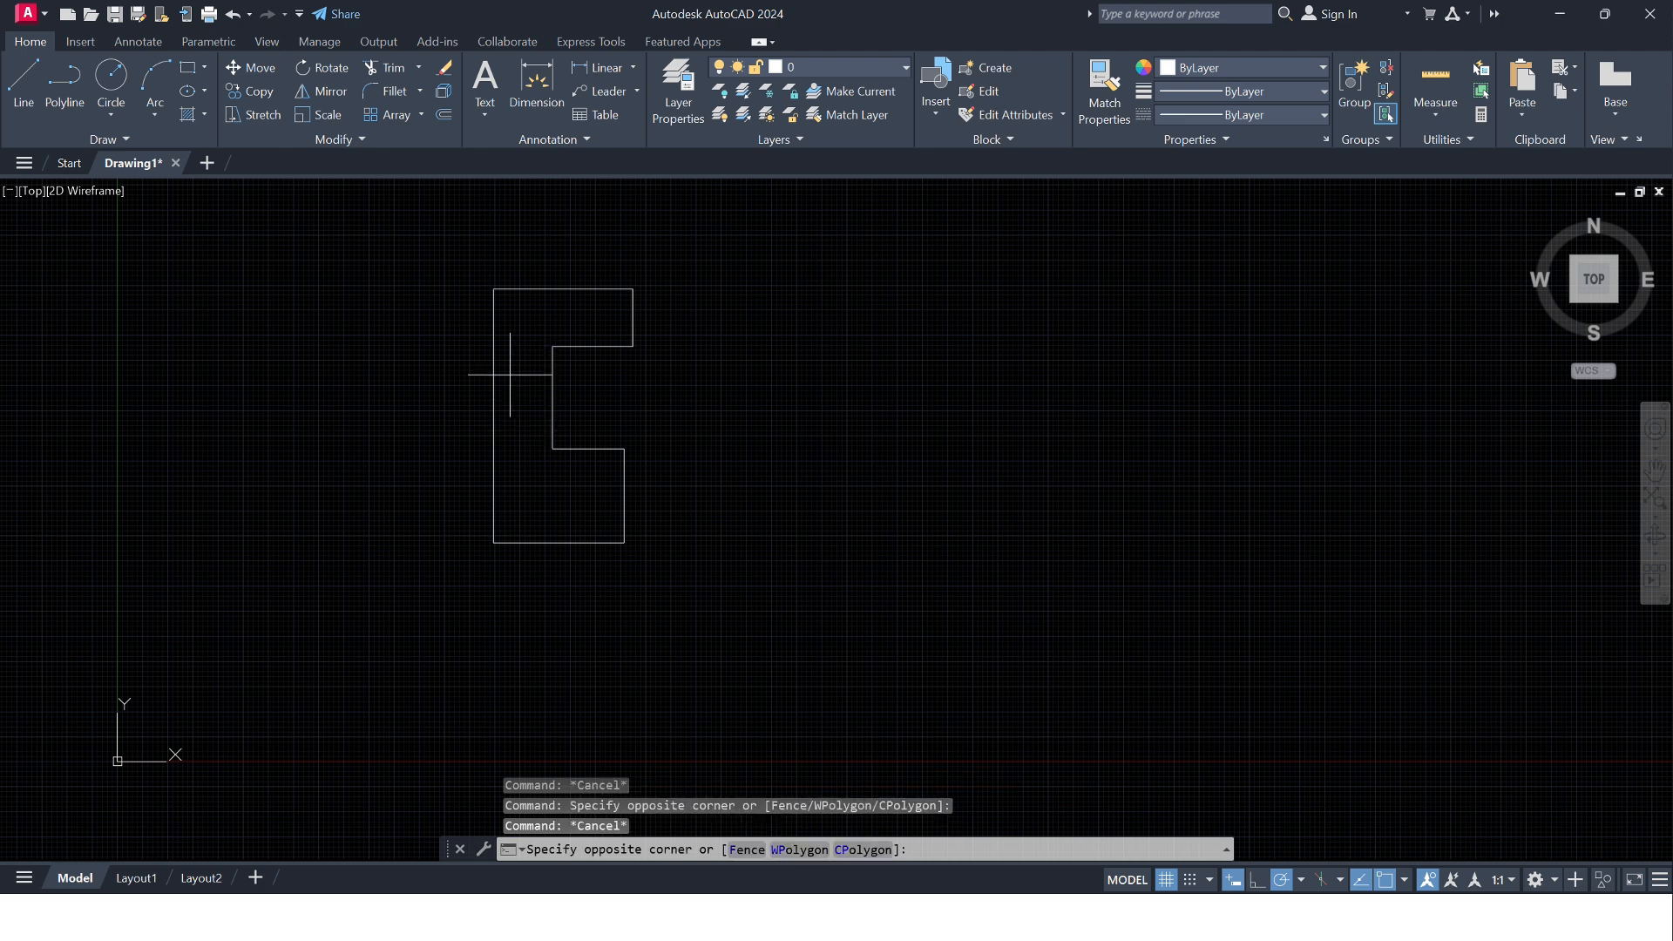
Select the inner vertical line with window selections until one fully encloses it, try a lasso selection, and clear the selection
left_click(510, 375)
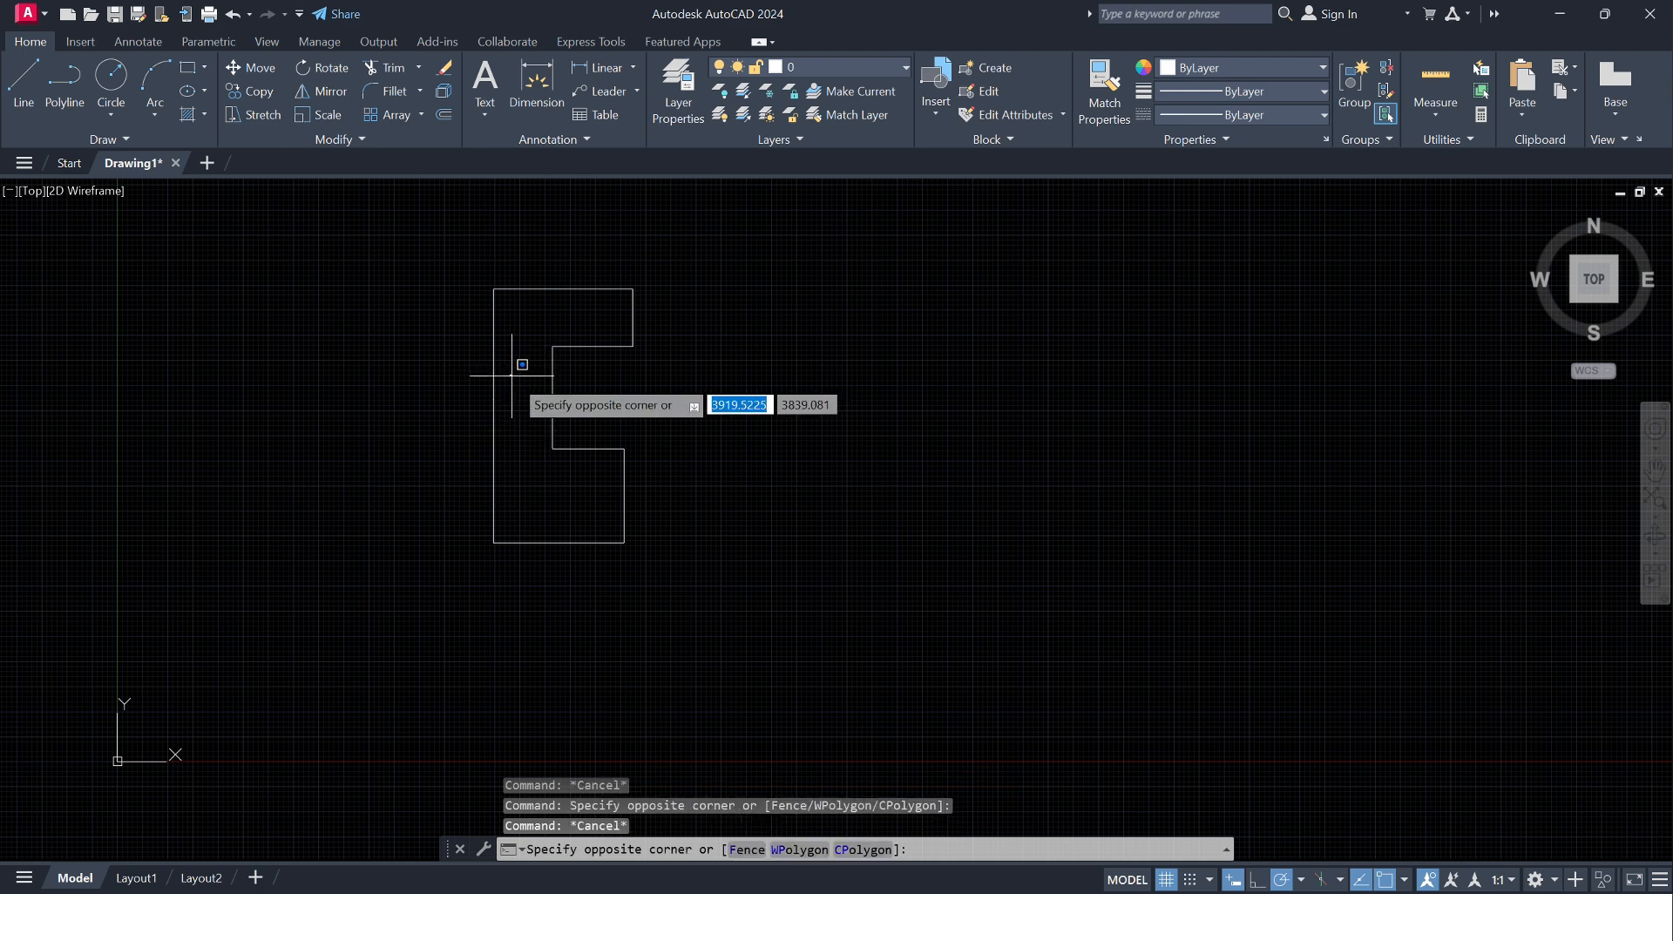
left_click(614, 426)
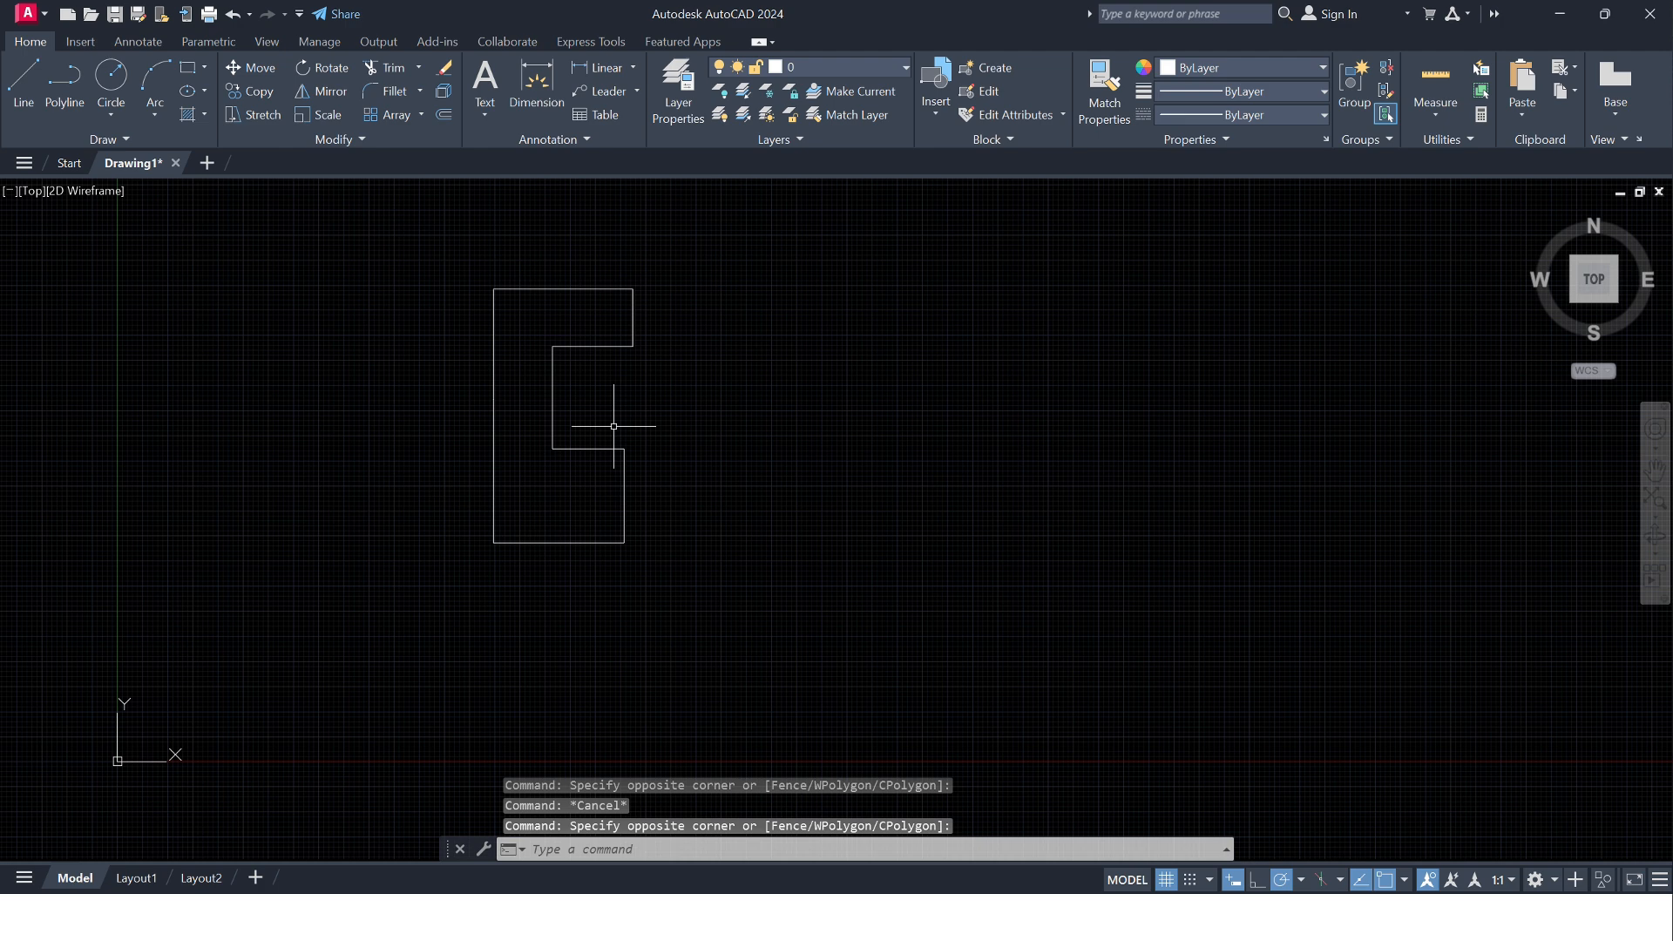
left_click(517, 364)
left_click(603, 421)
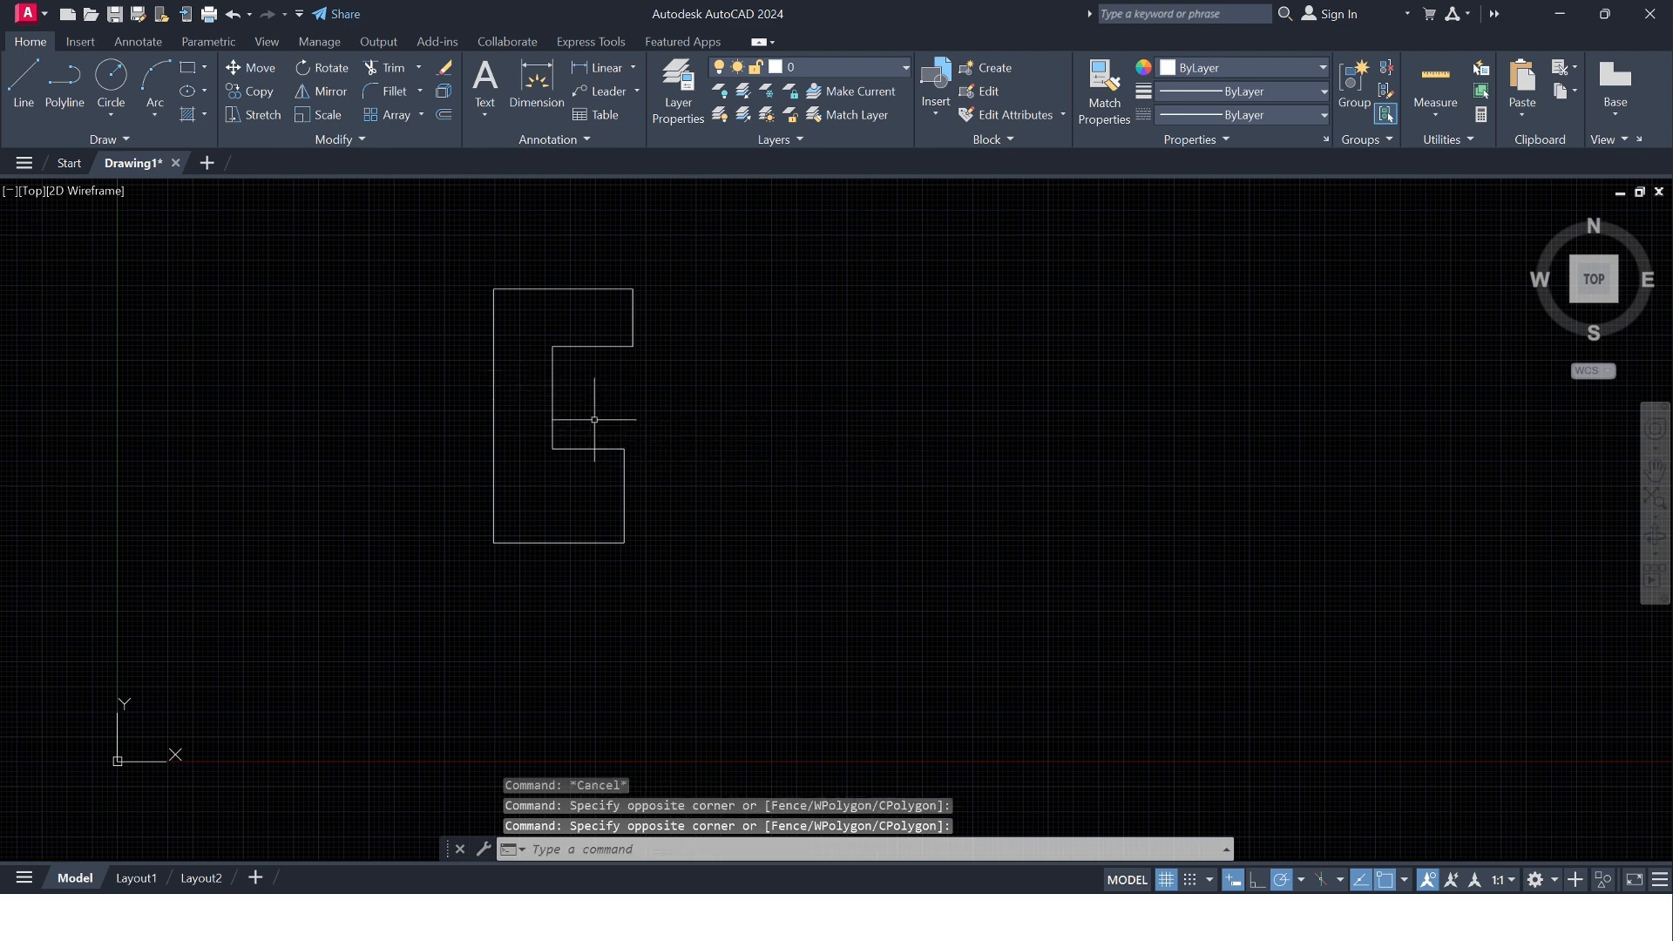
left_click(512, 325)
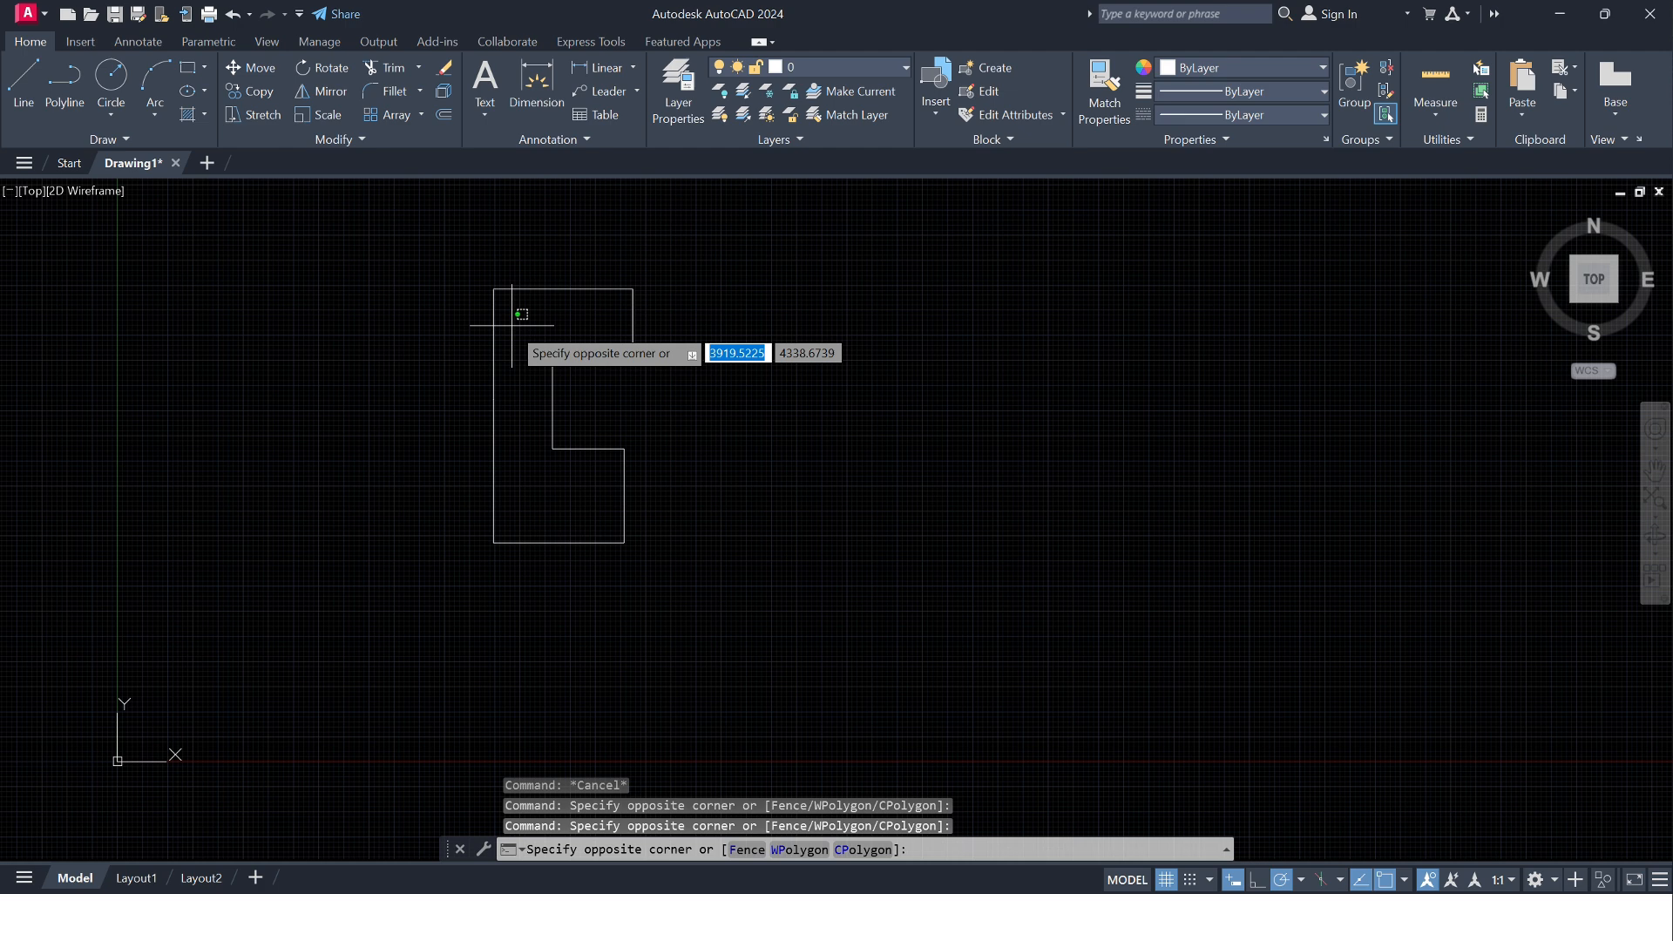
left_click(593, 485)
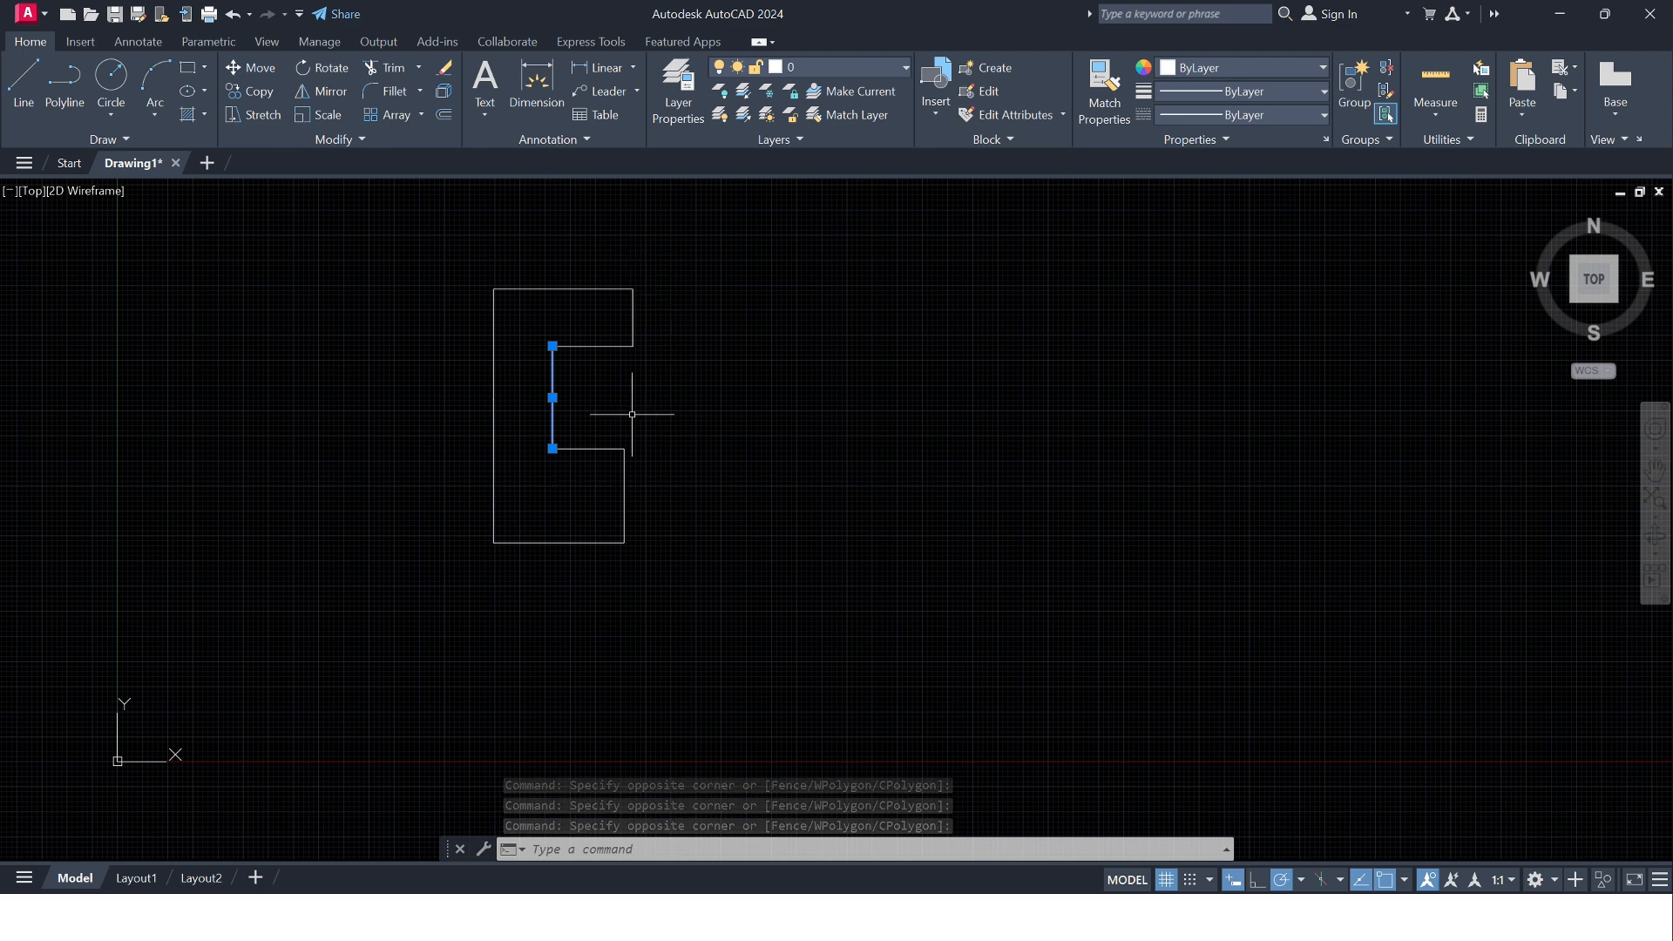
mouse_move(632, 414)
left_mouse_down()
mouse_move(537, 393)
mouse_move(587, 630)
left_mouse_up()
key("Escape")
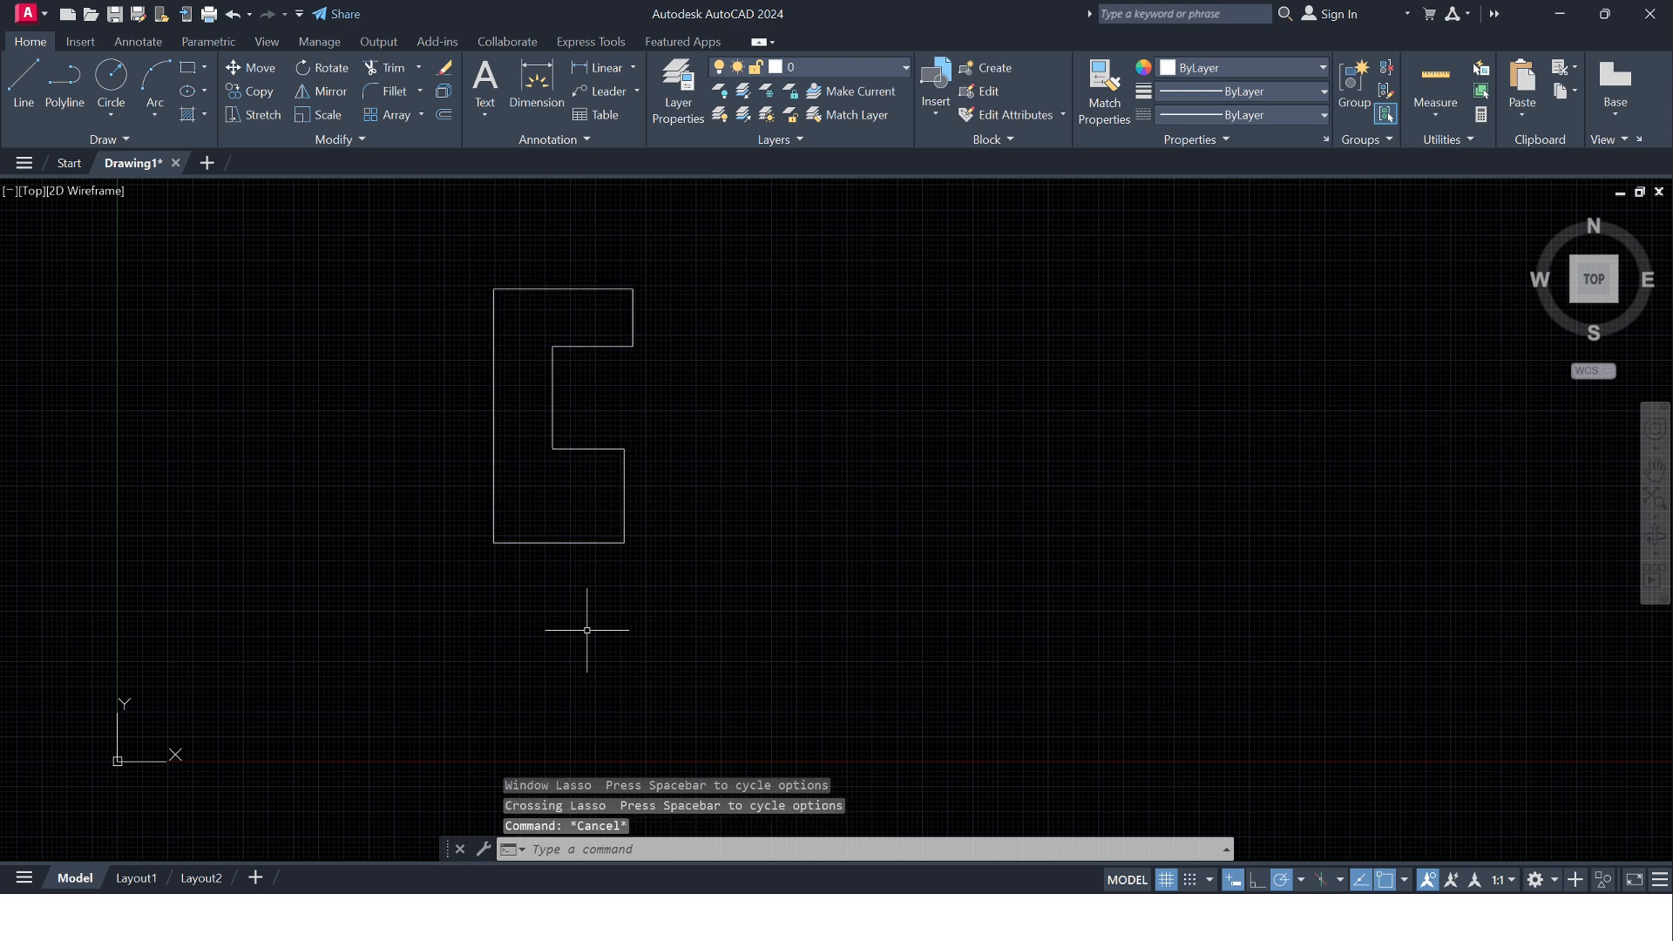
Select the entire C-shaped outline with a crossing selection and delete it
left_click(808, 599)
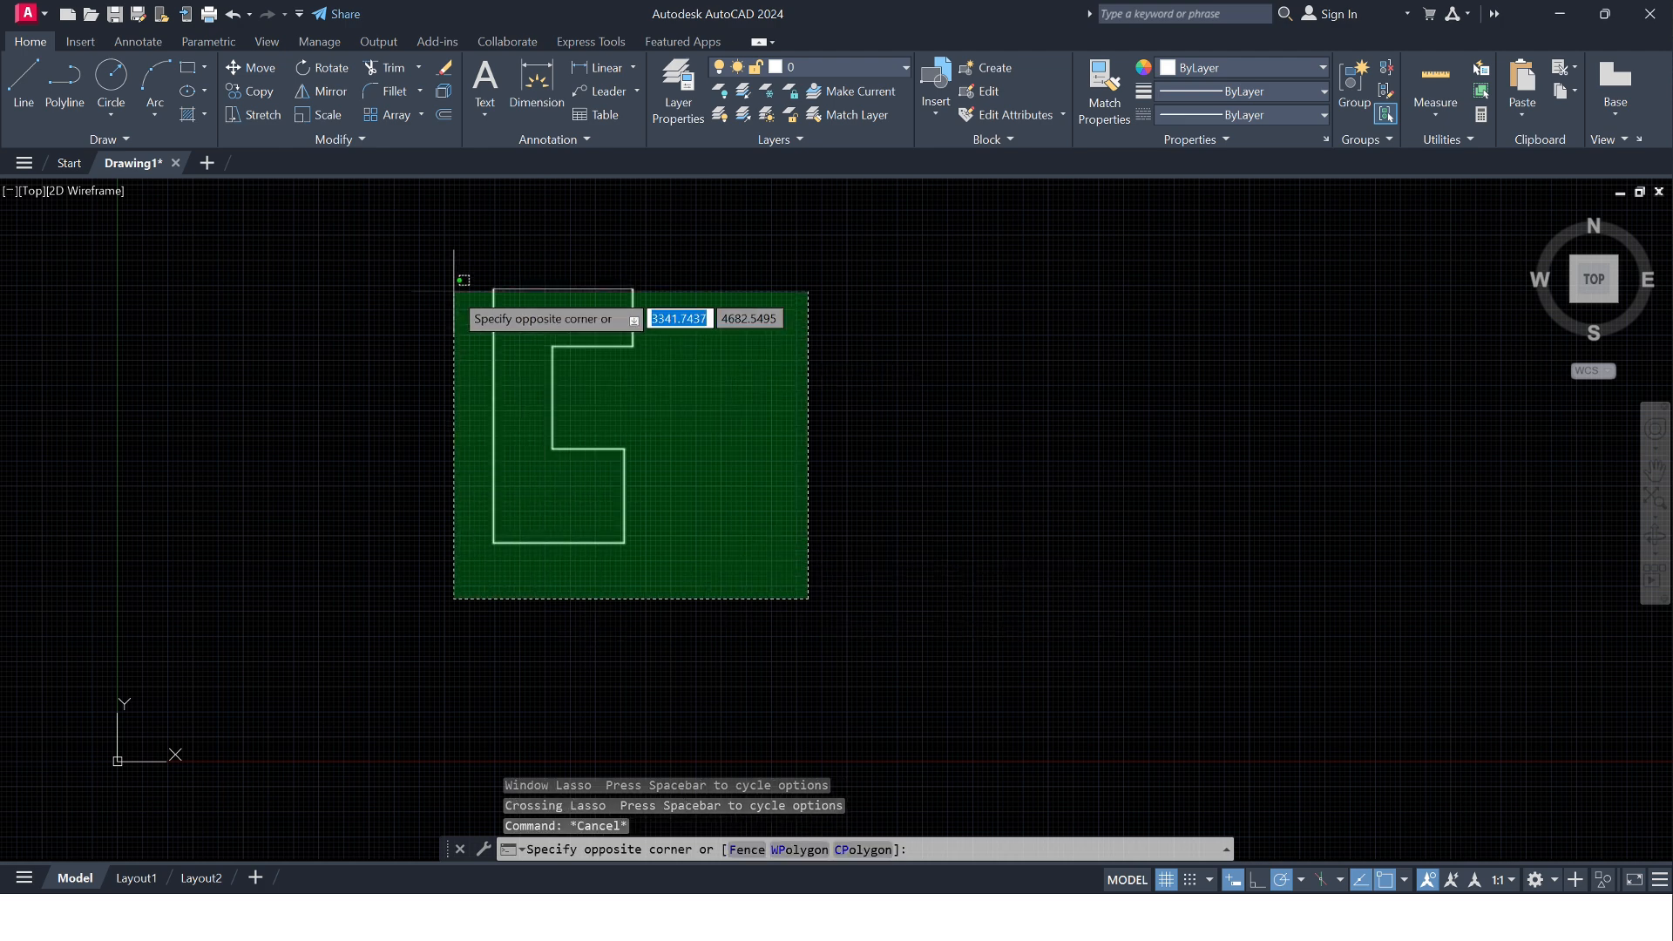
left_click(355, 254)
key("Delete")
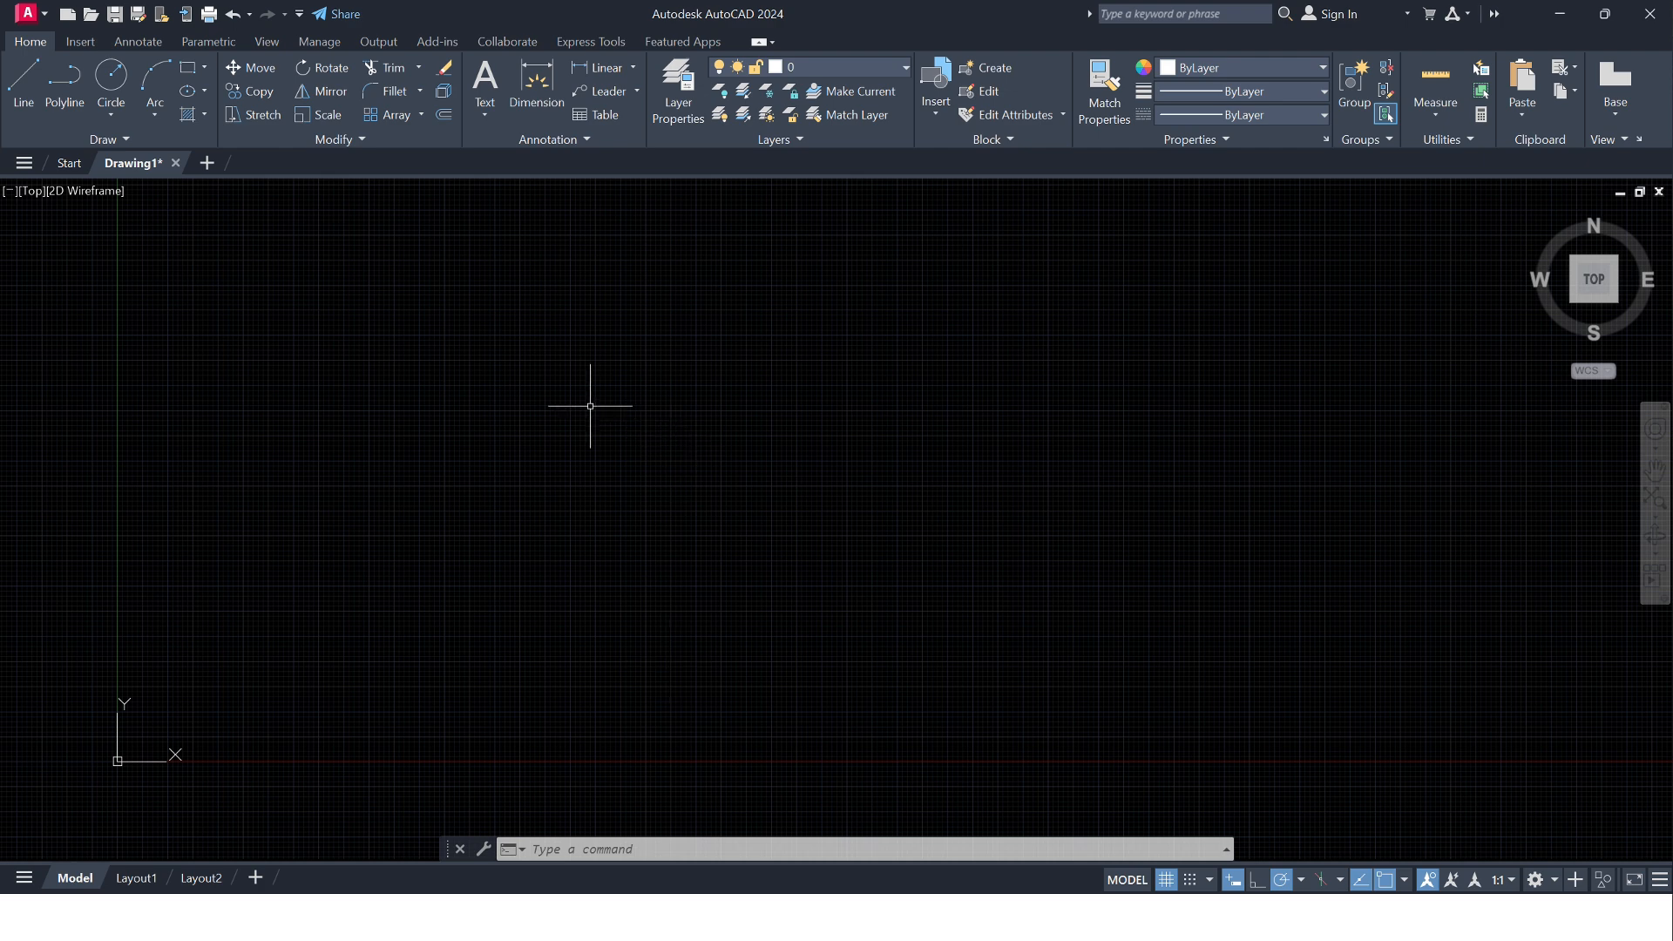
Draw a rectangle above and to the positive X side of the origin by picking two opposite corners
type("REc")
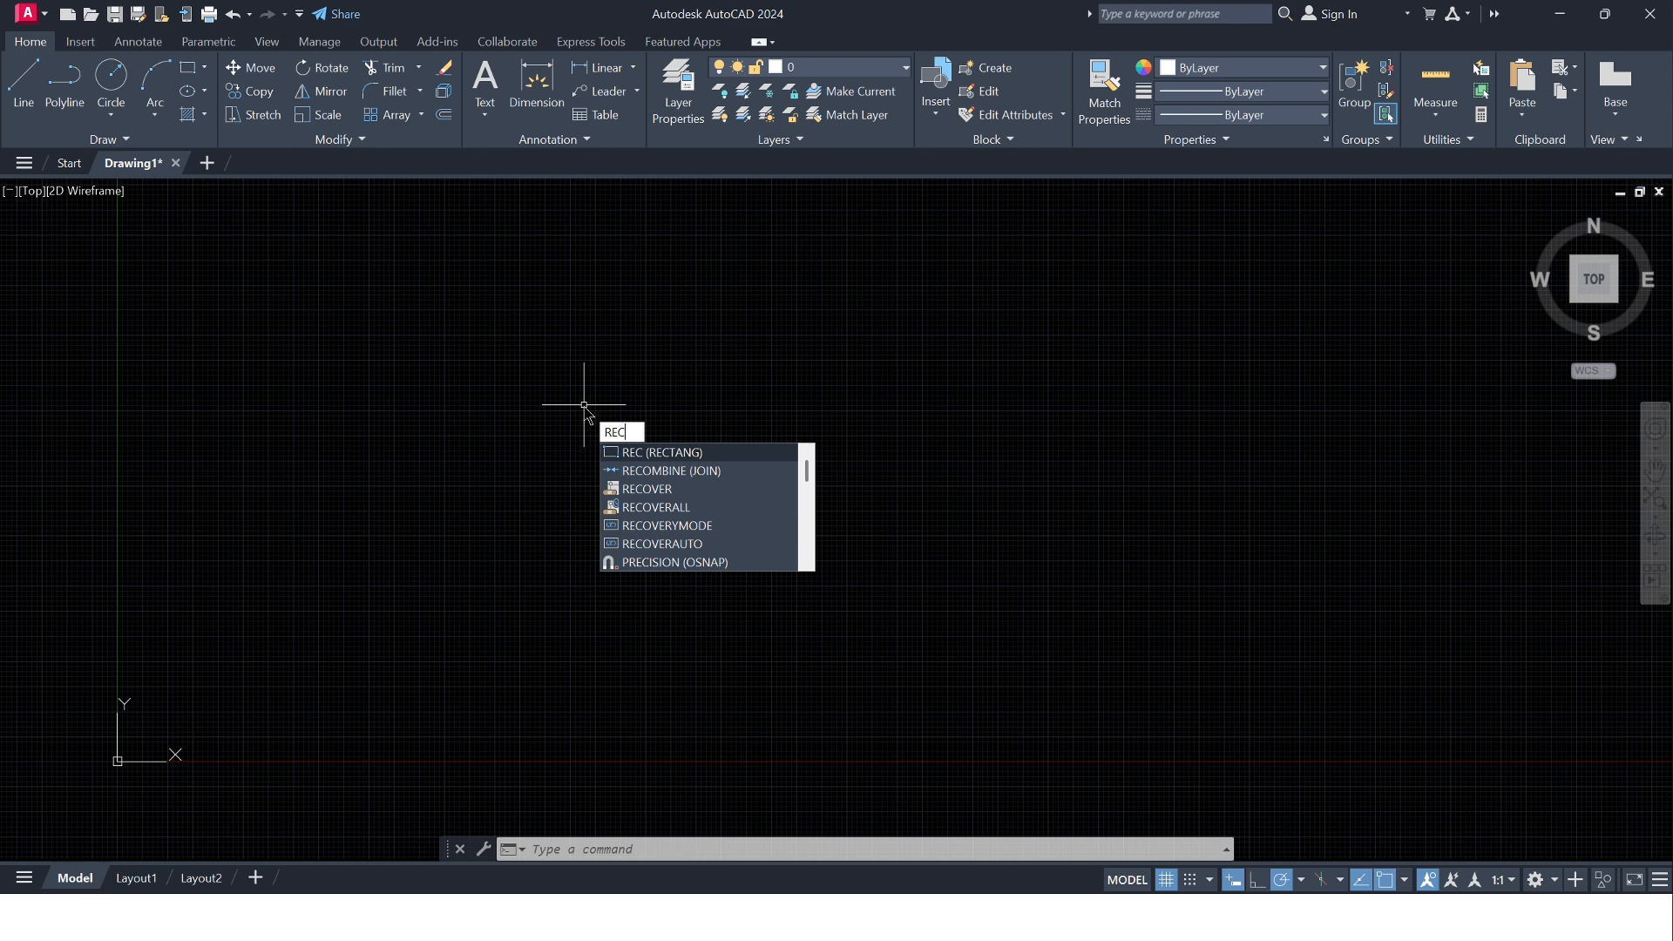
key("Return")
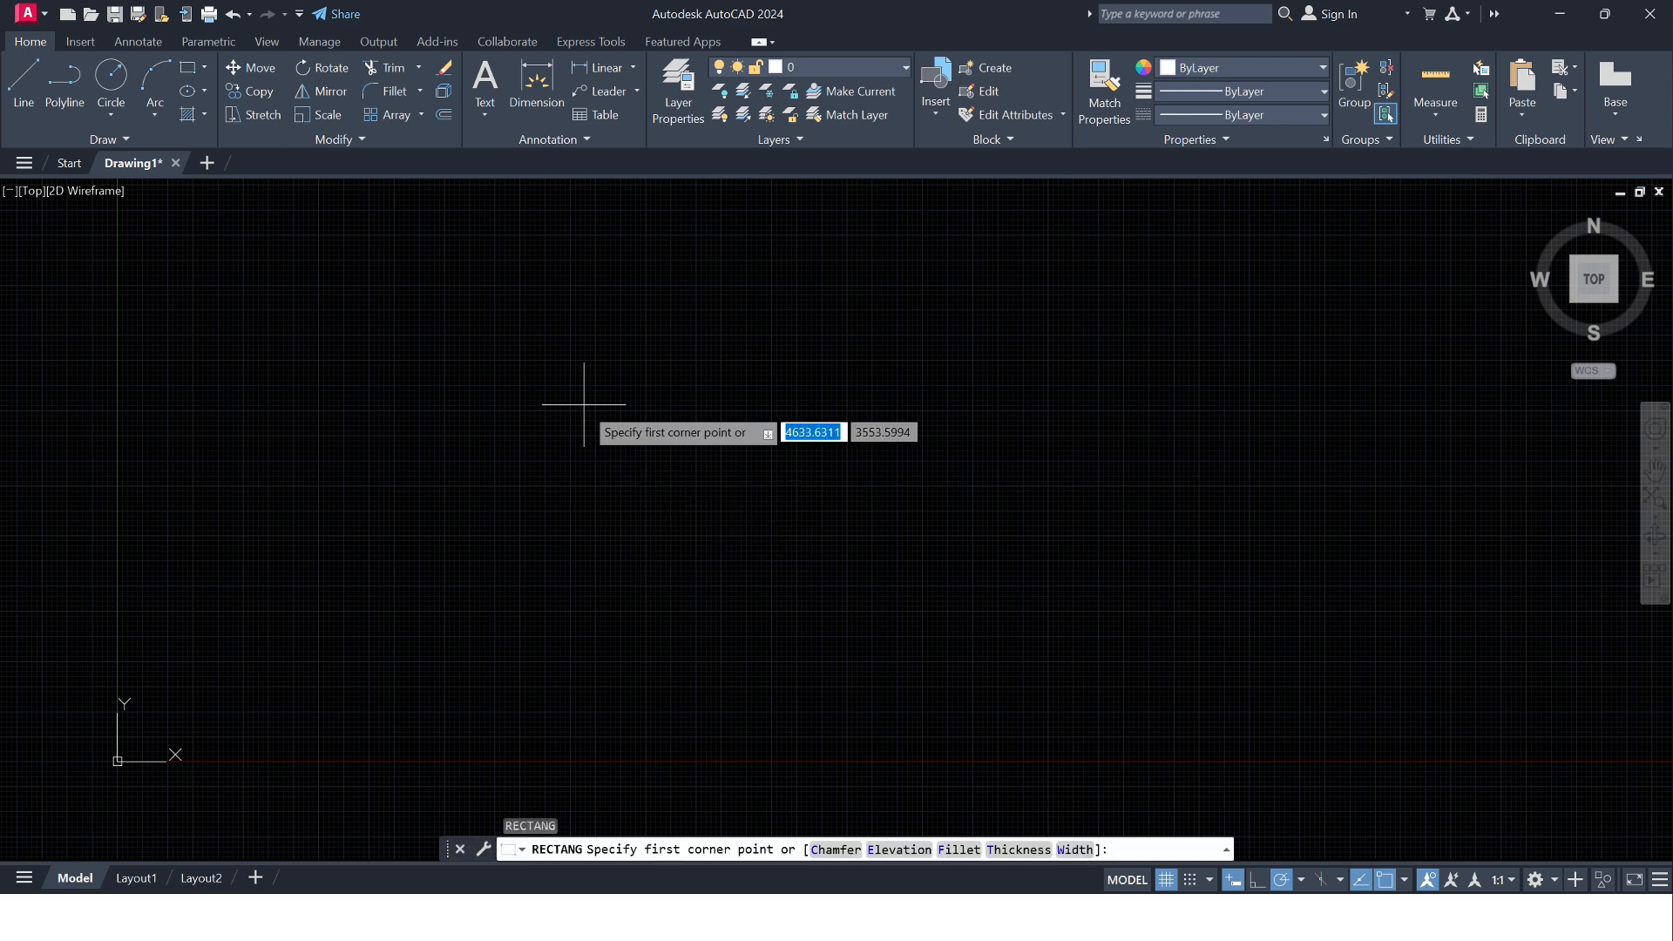
left_click(532, 348)
left_click(746, 525)
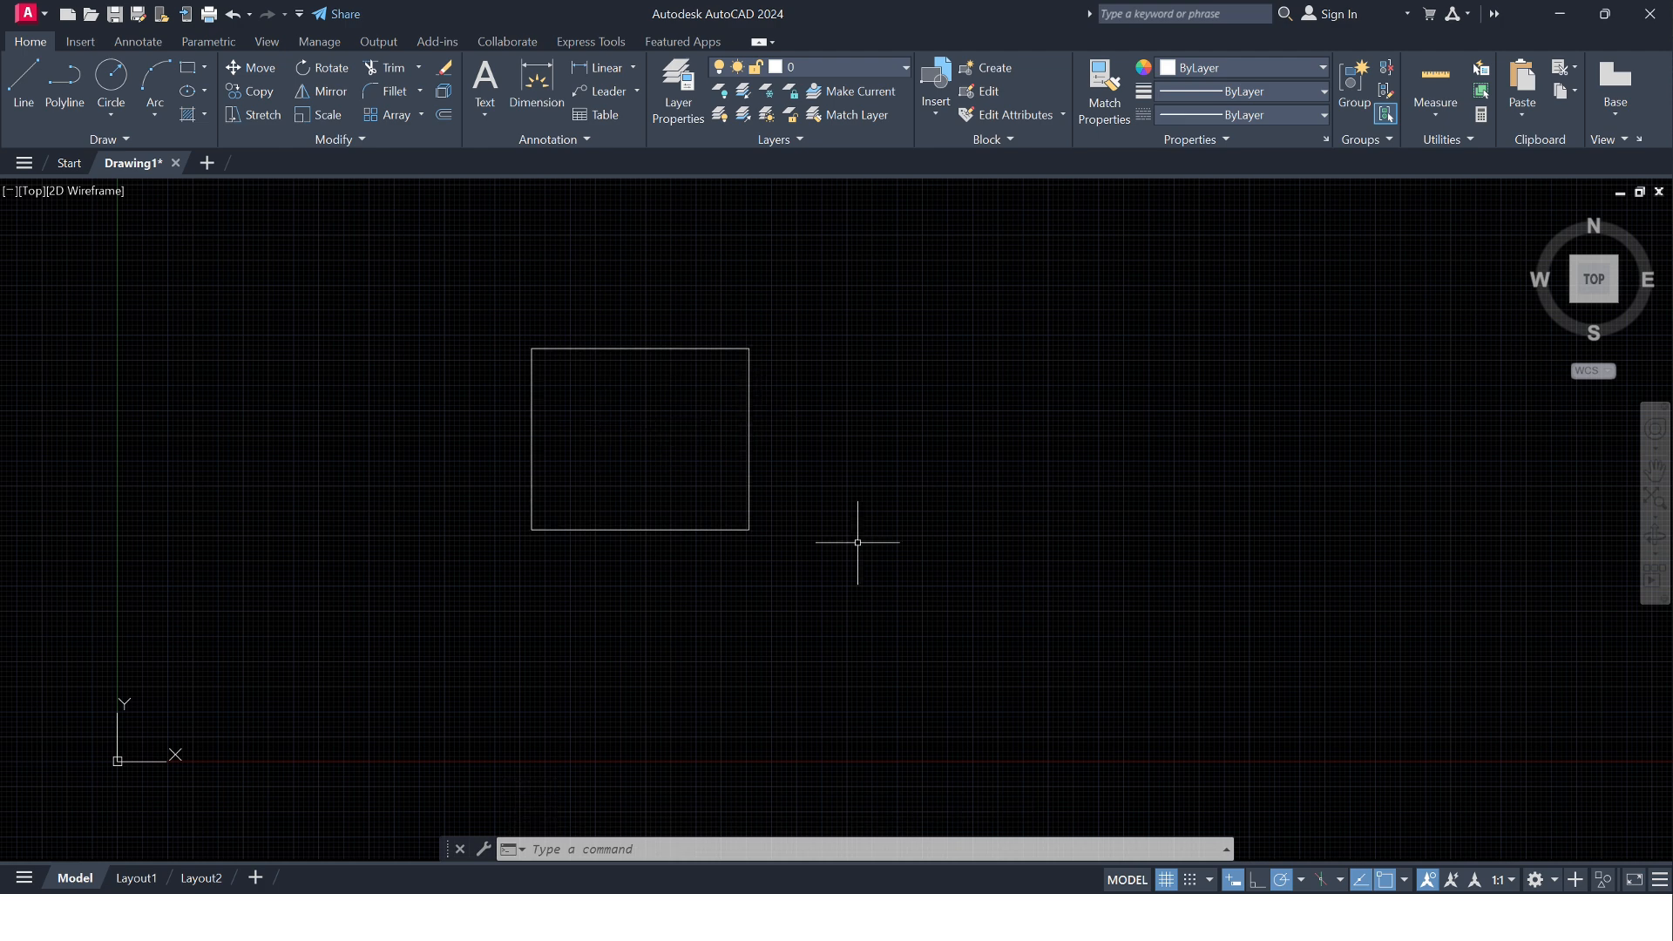
Draw a rectangular spiral of connected horizontal and vertical line segments on the positive X side of the rectangle
type("l")
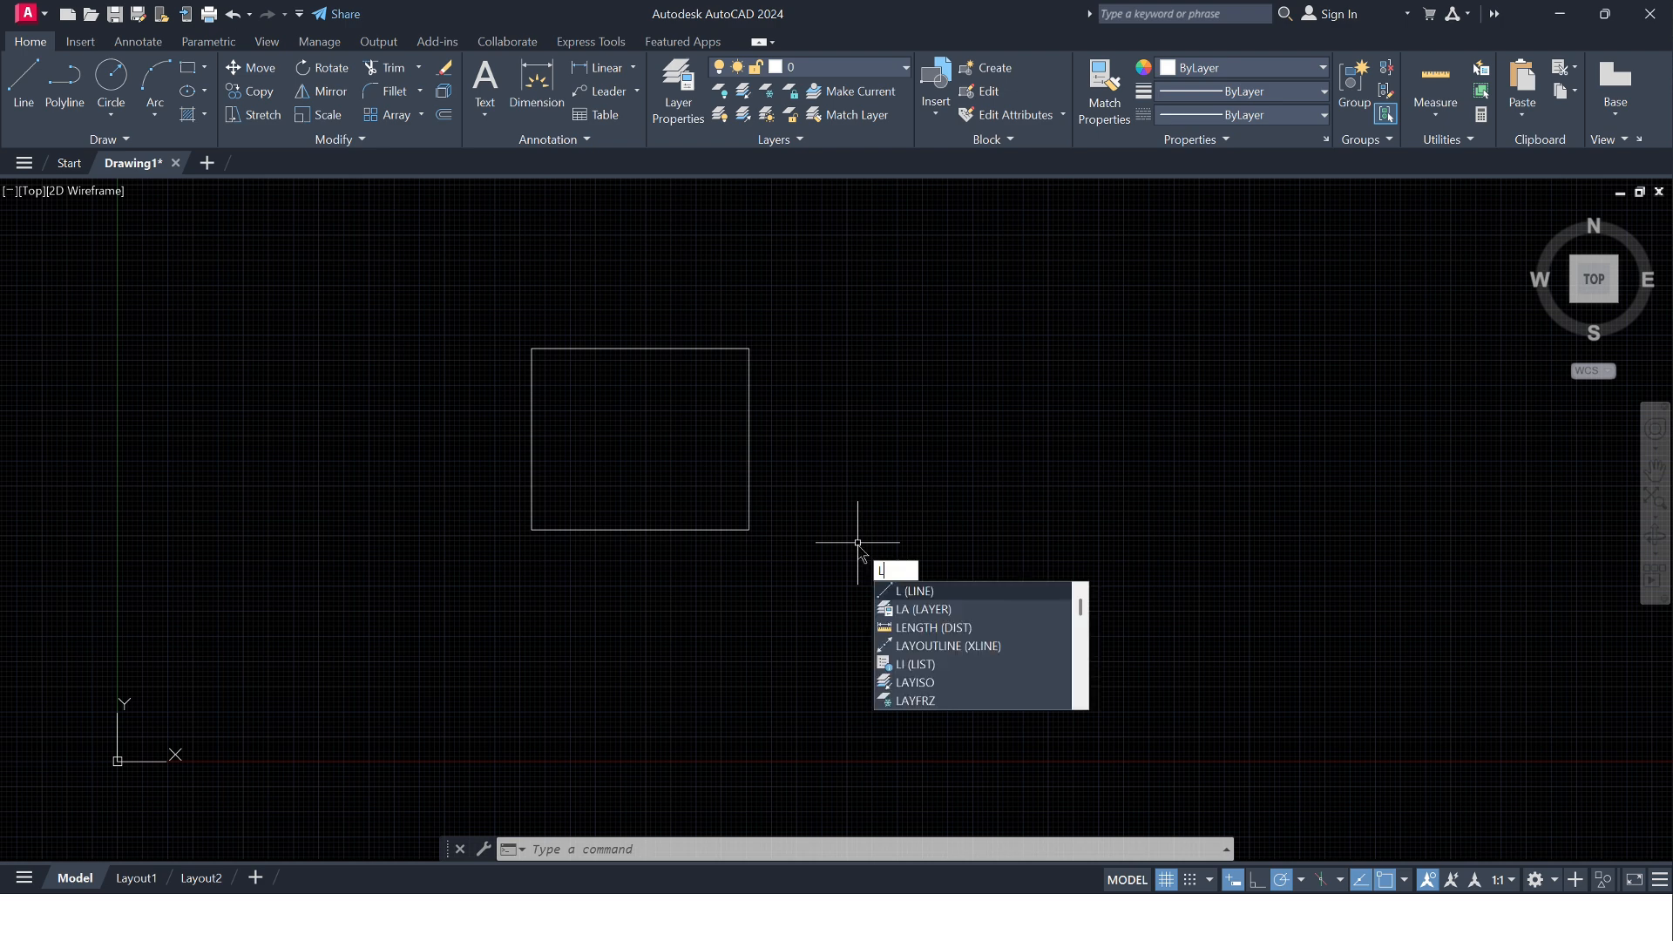
key("Return")
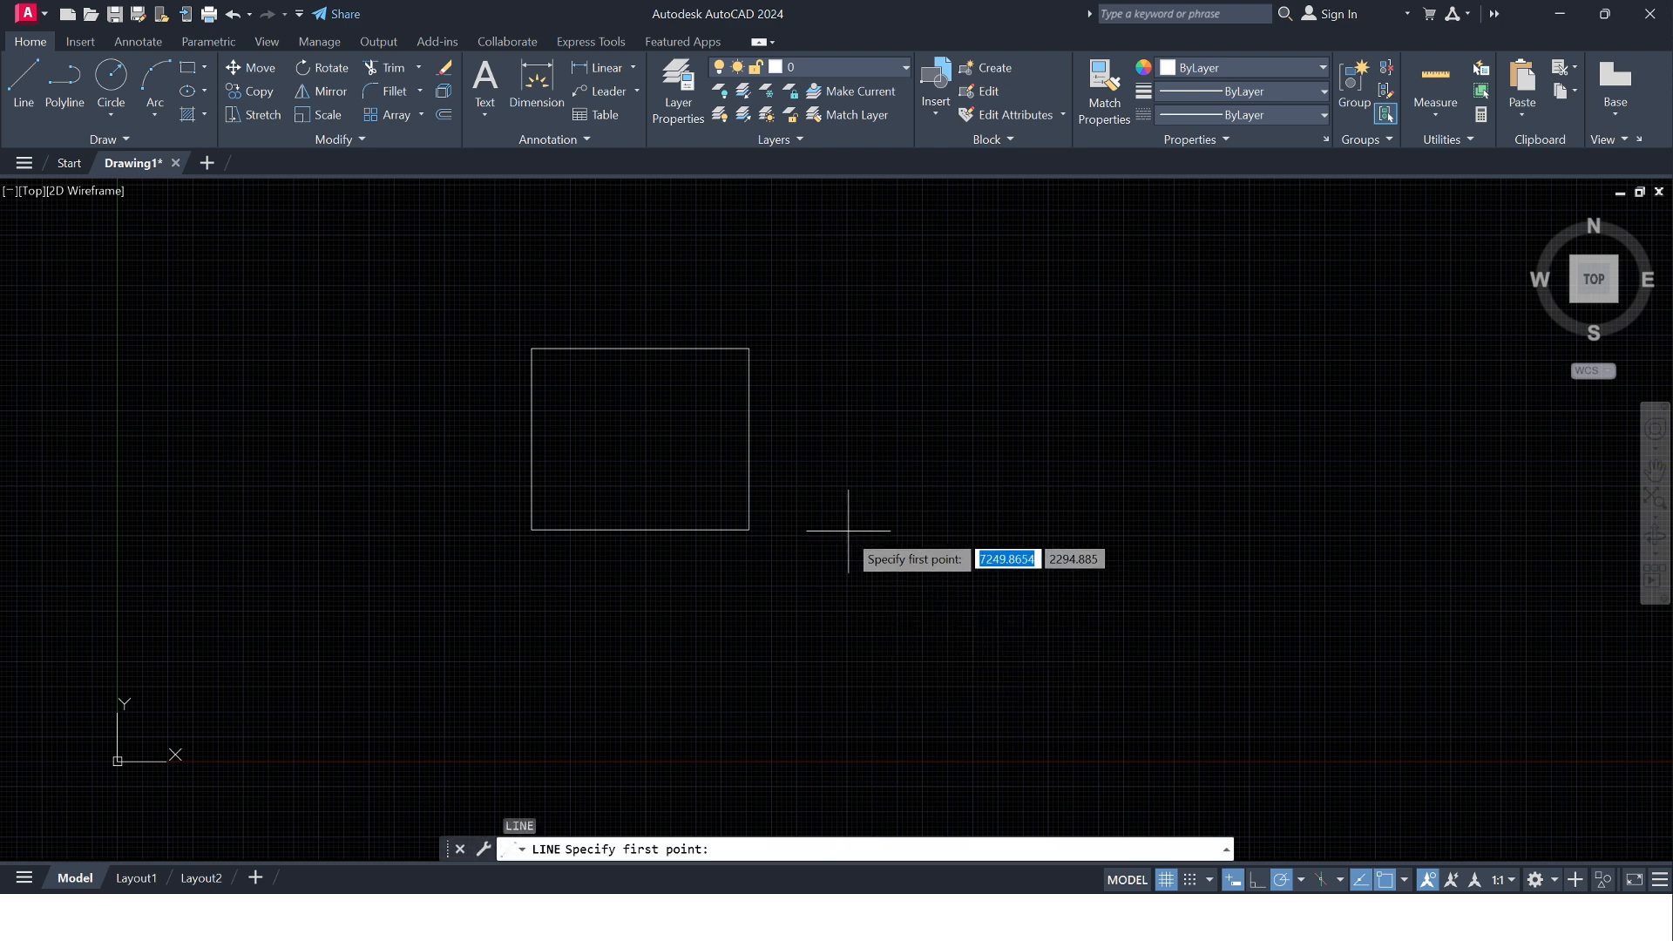
left_click(840, 530)
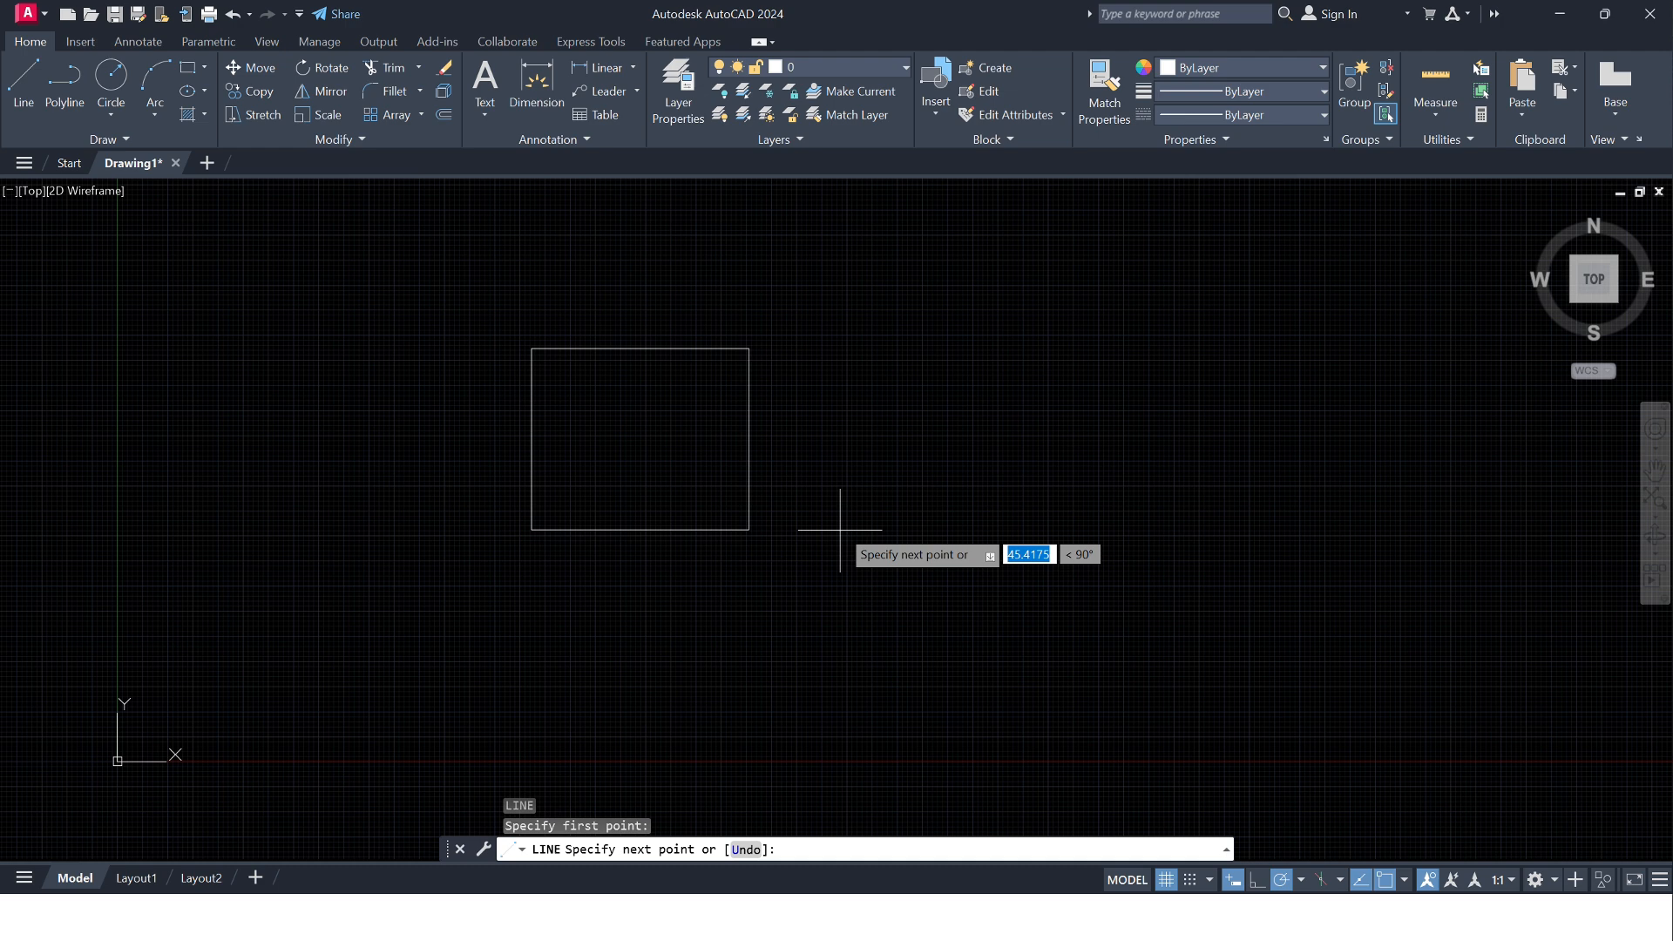
left_click(840, 414)
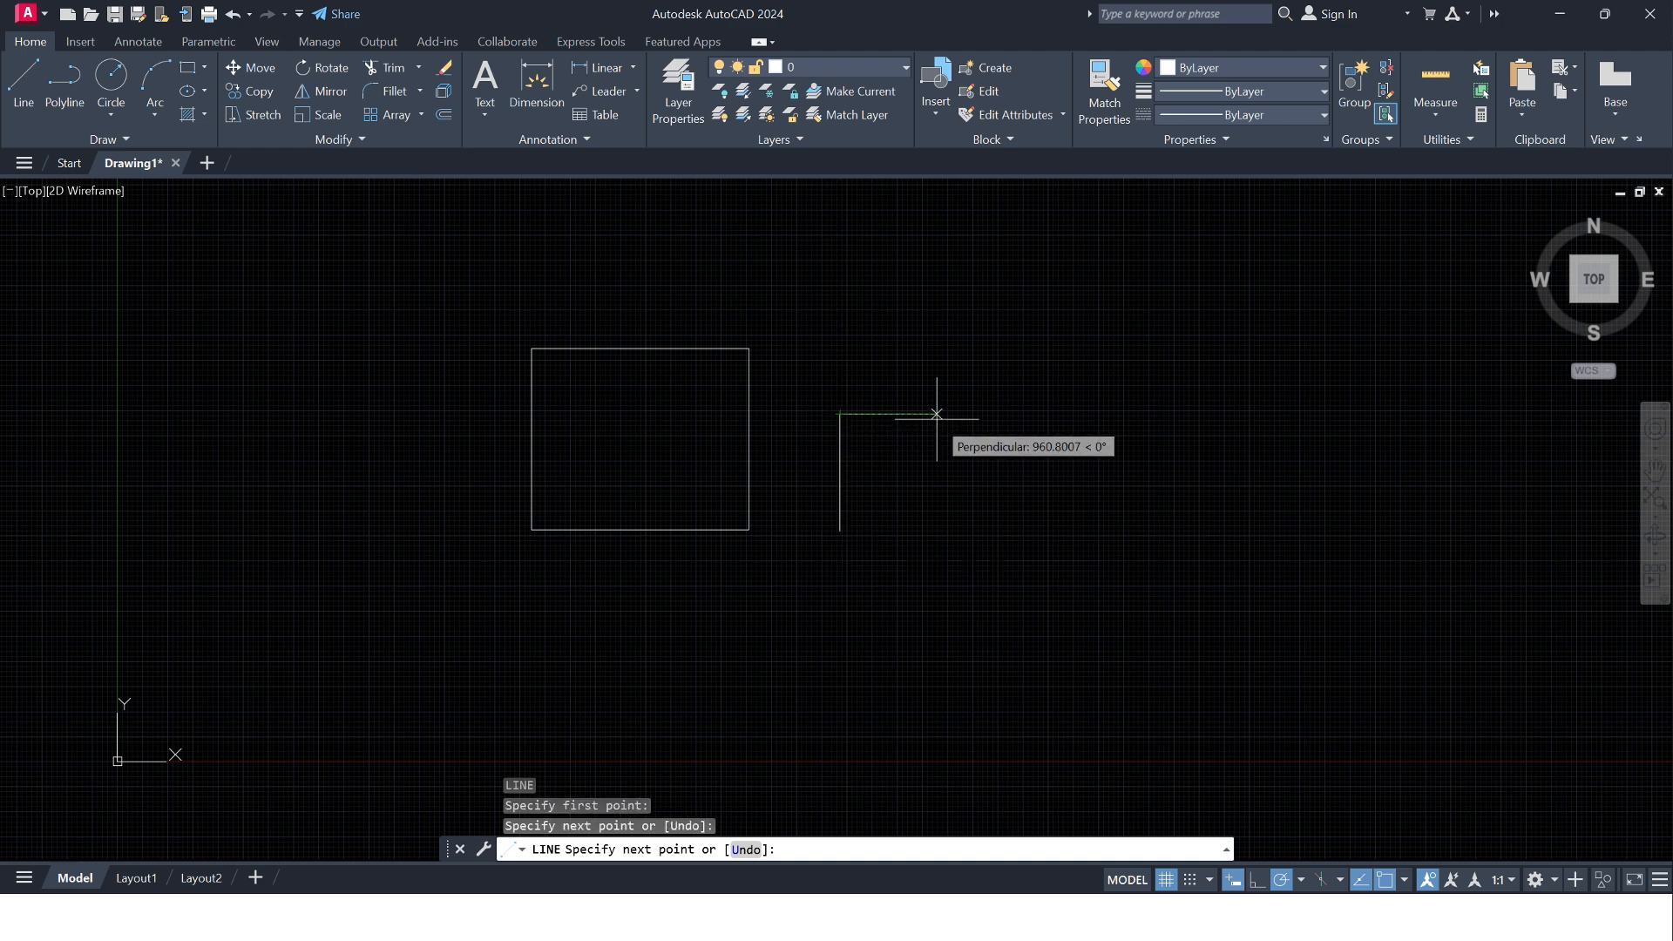
left_click(938, 414)
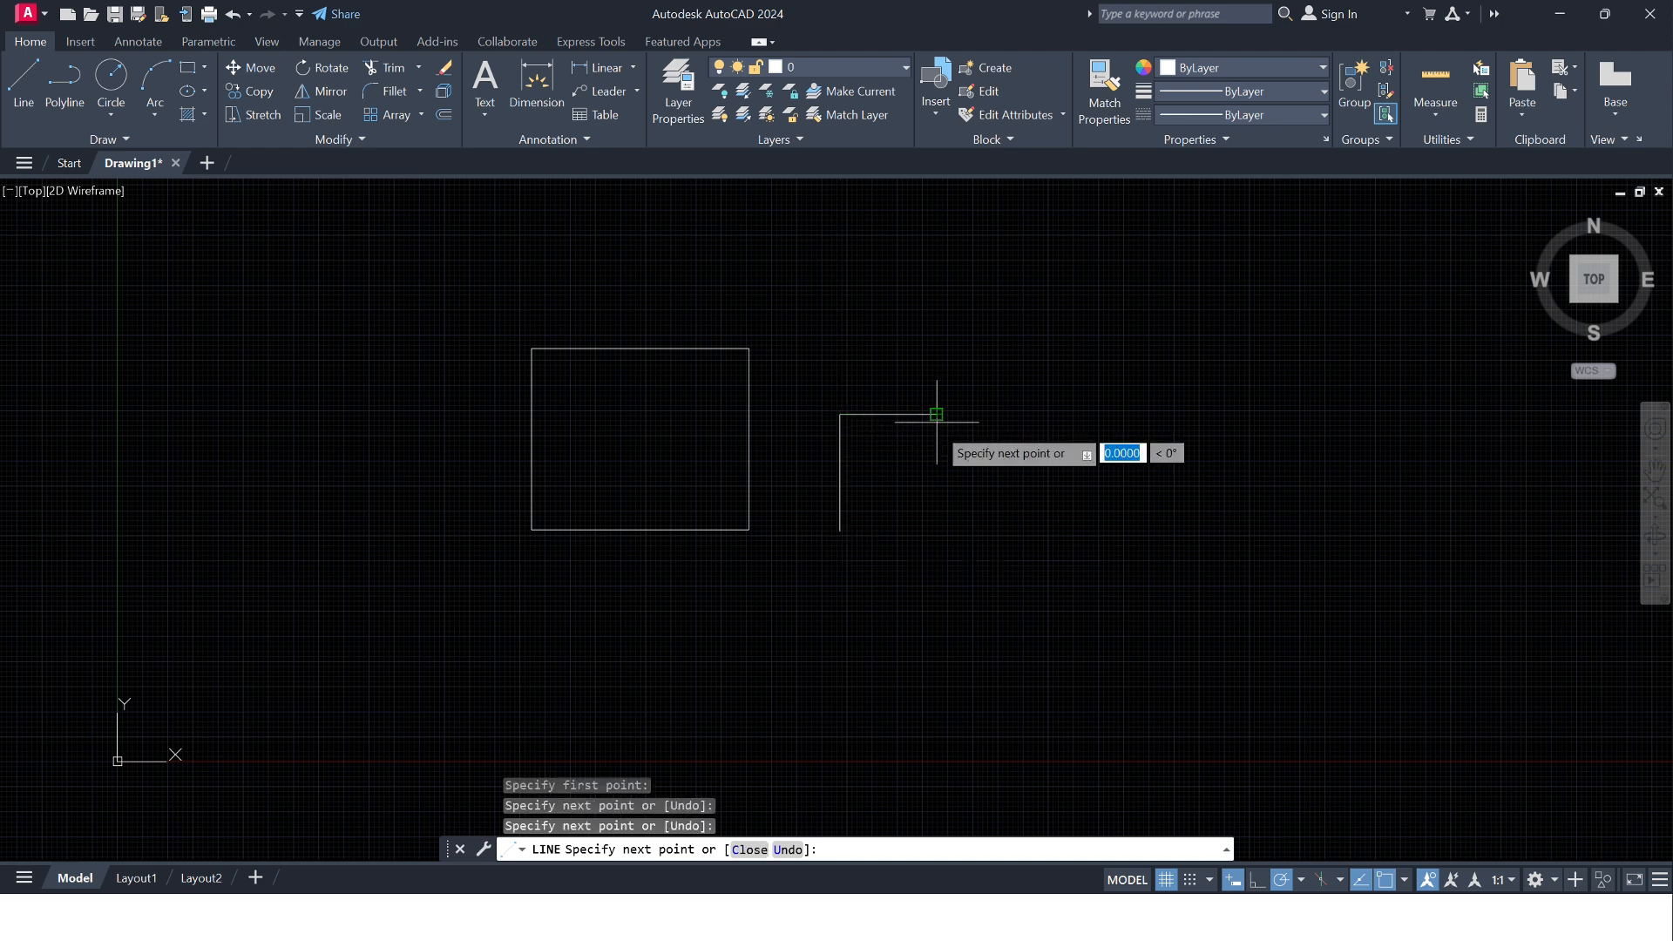
left_click(937, 551)
left_click(805, 551)
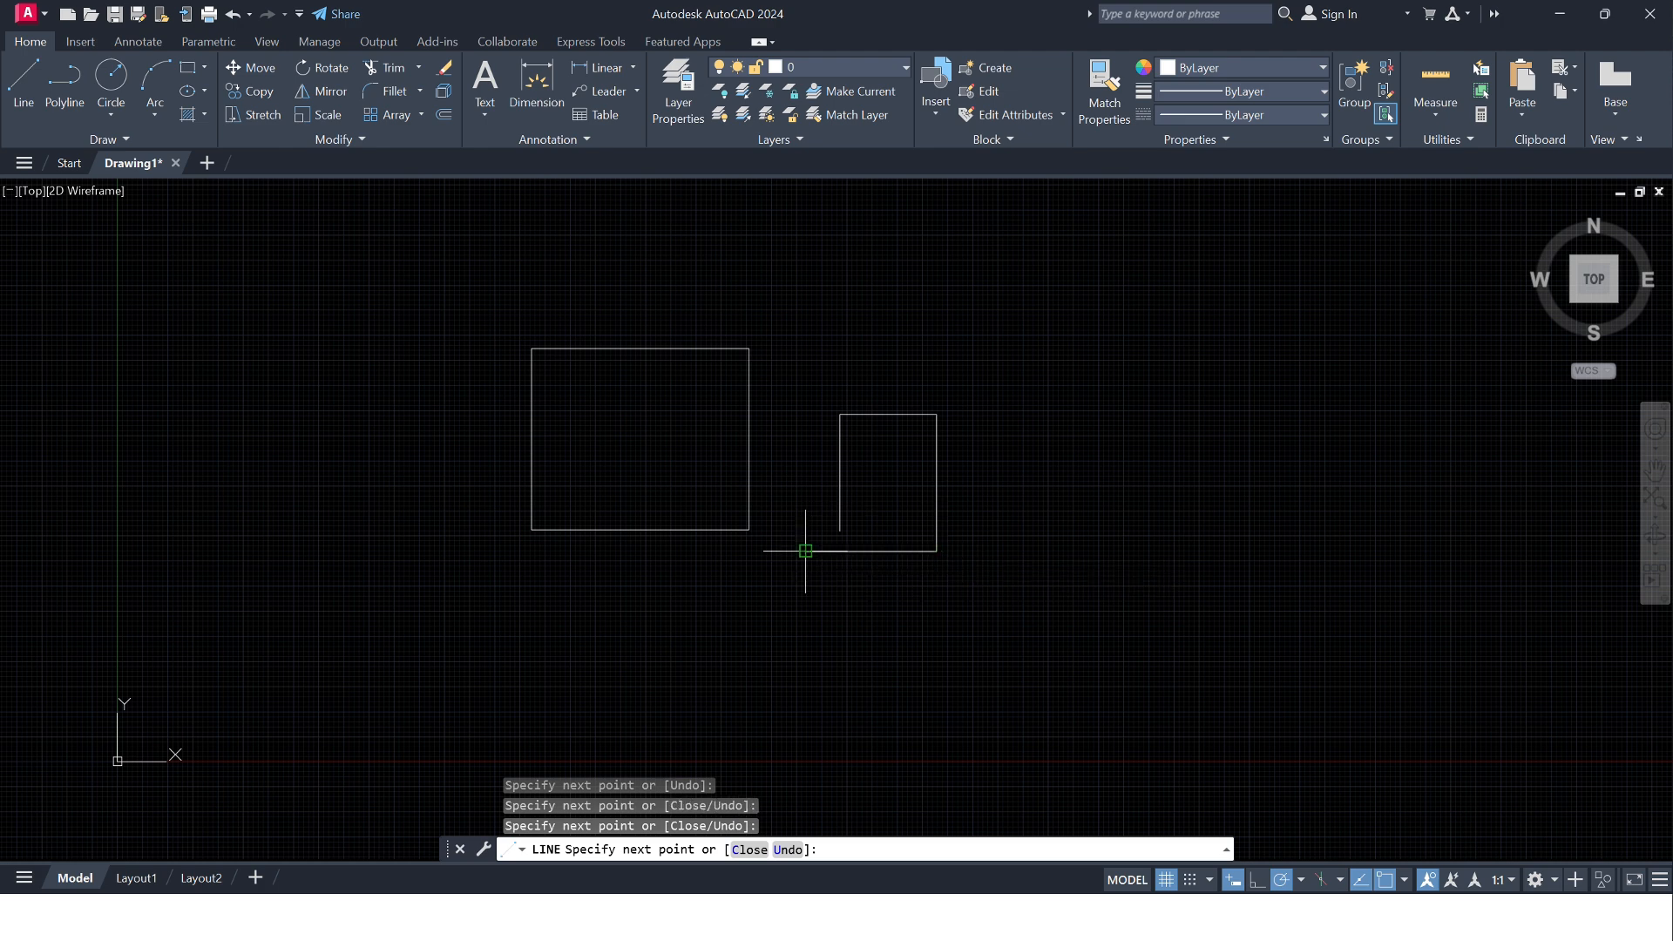
left_click(806, 363)
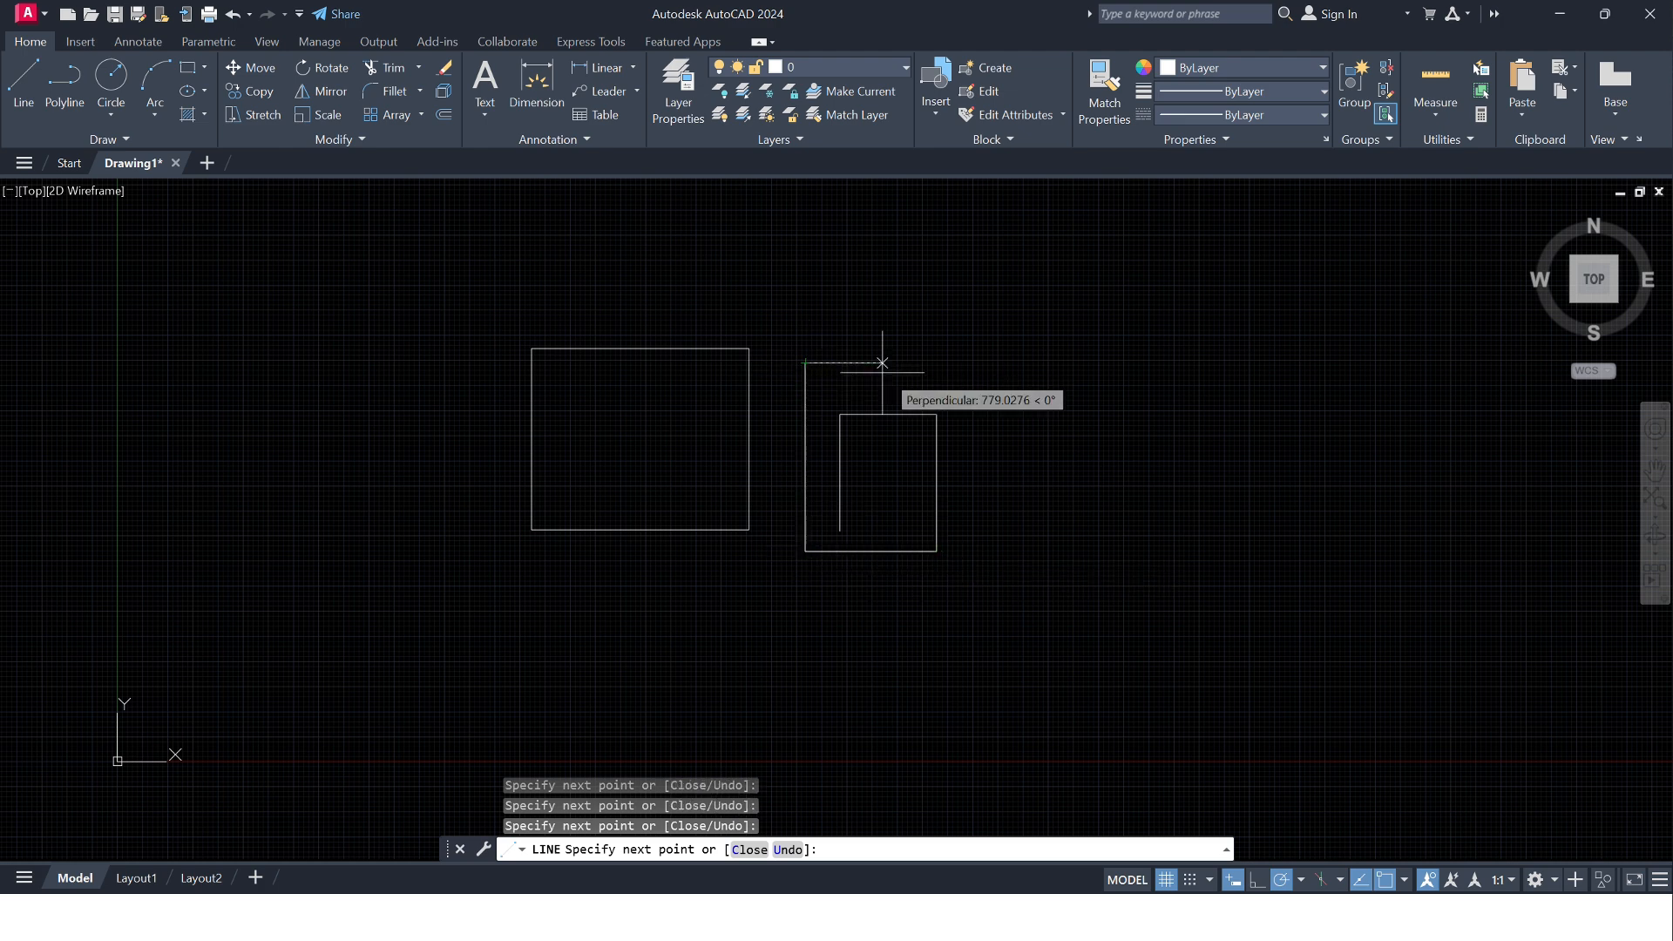
left_click(968, 363)
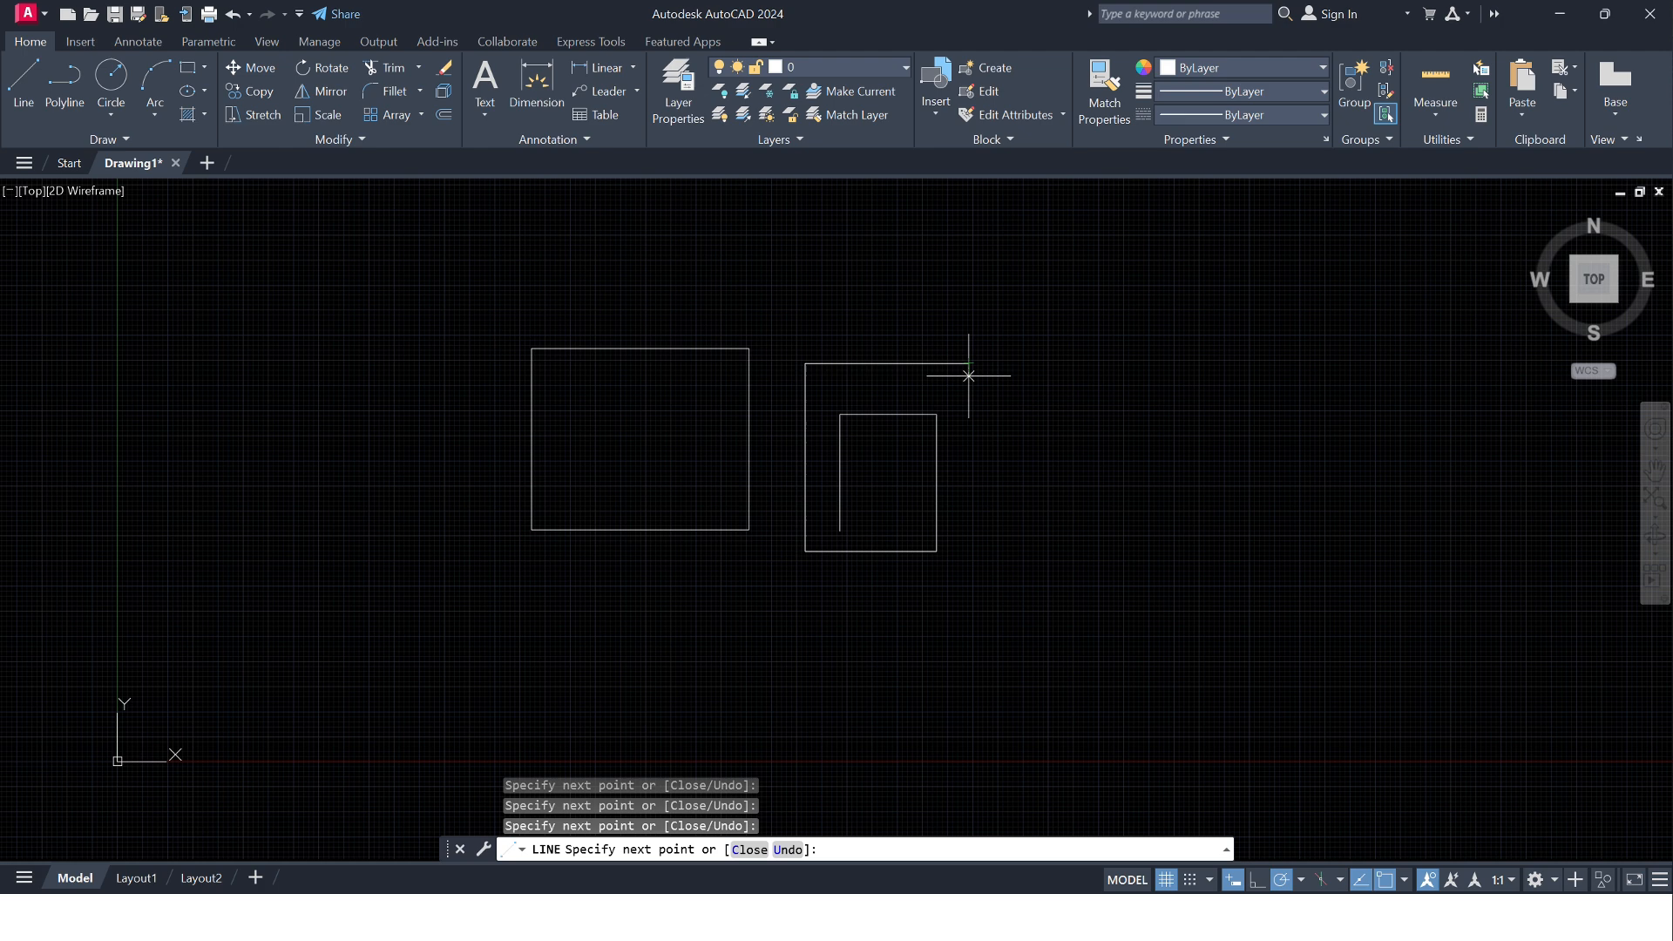
left_click(968, 551)
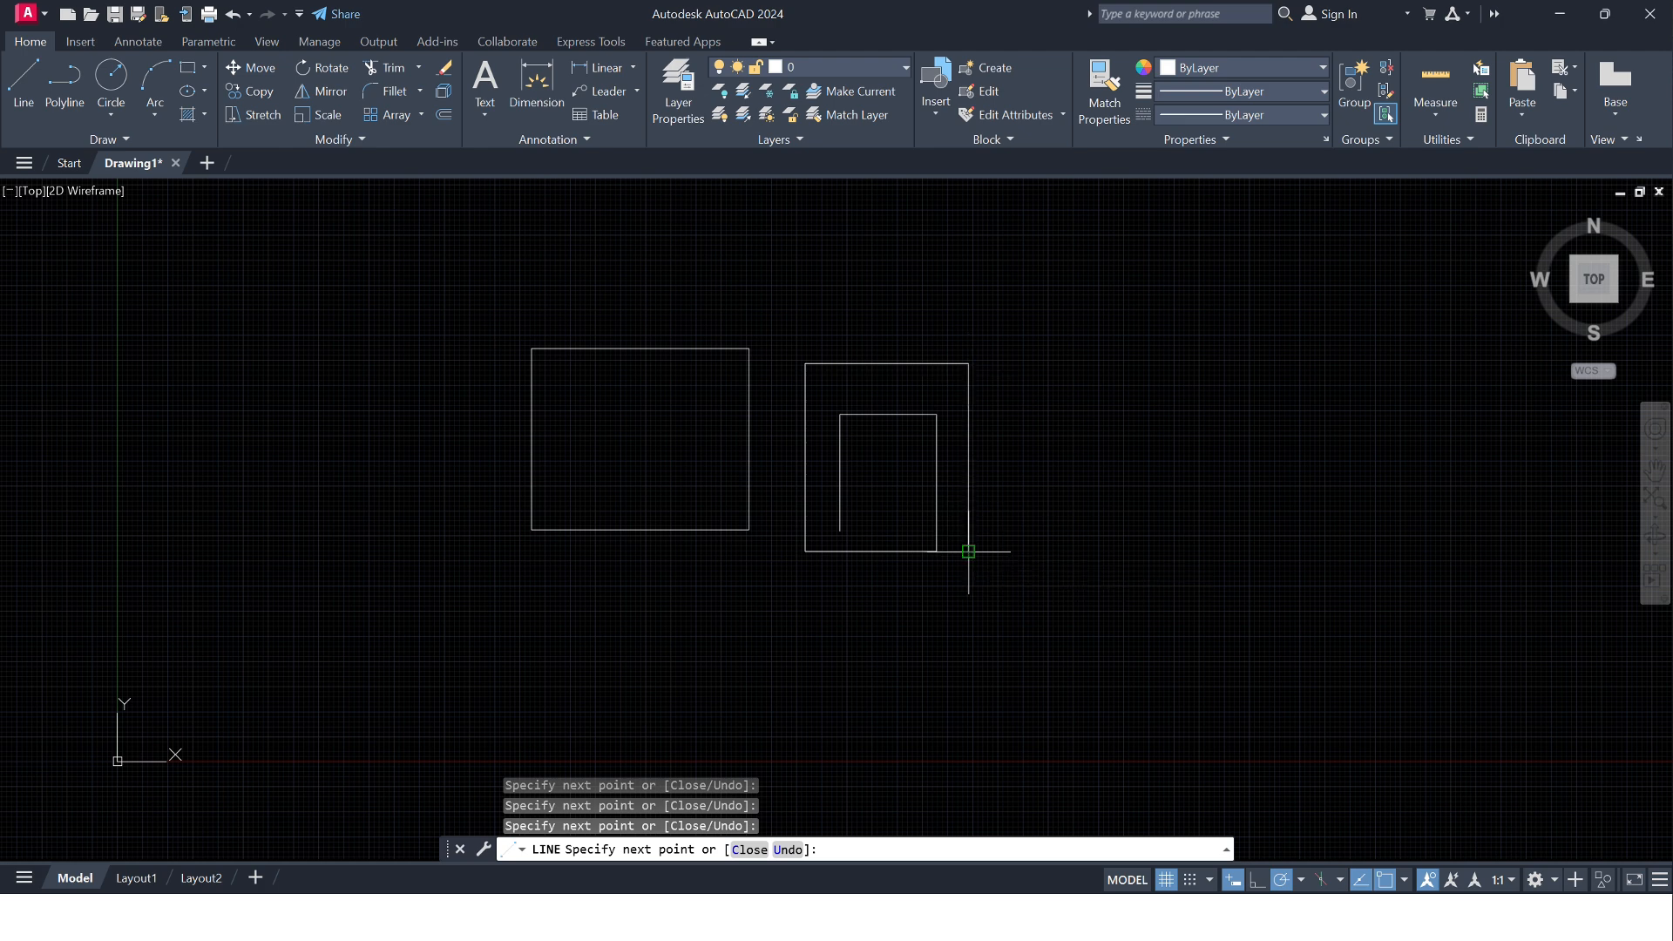
Continue the line chain from the spiral's outer end with a sloped segment, then segments below, up into and horizontally across both shapes
left_click(840, 602)
left_click(574, 601)
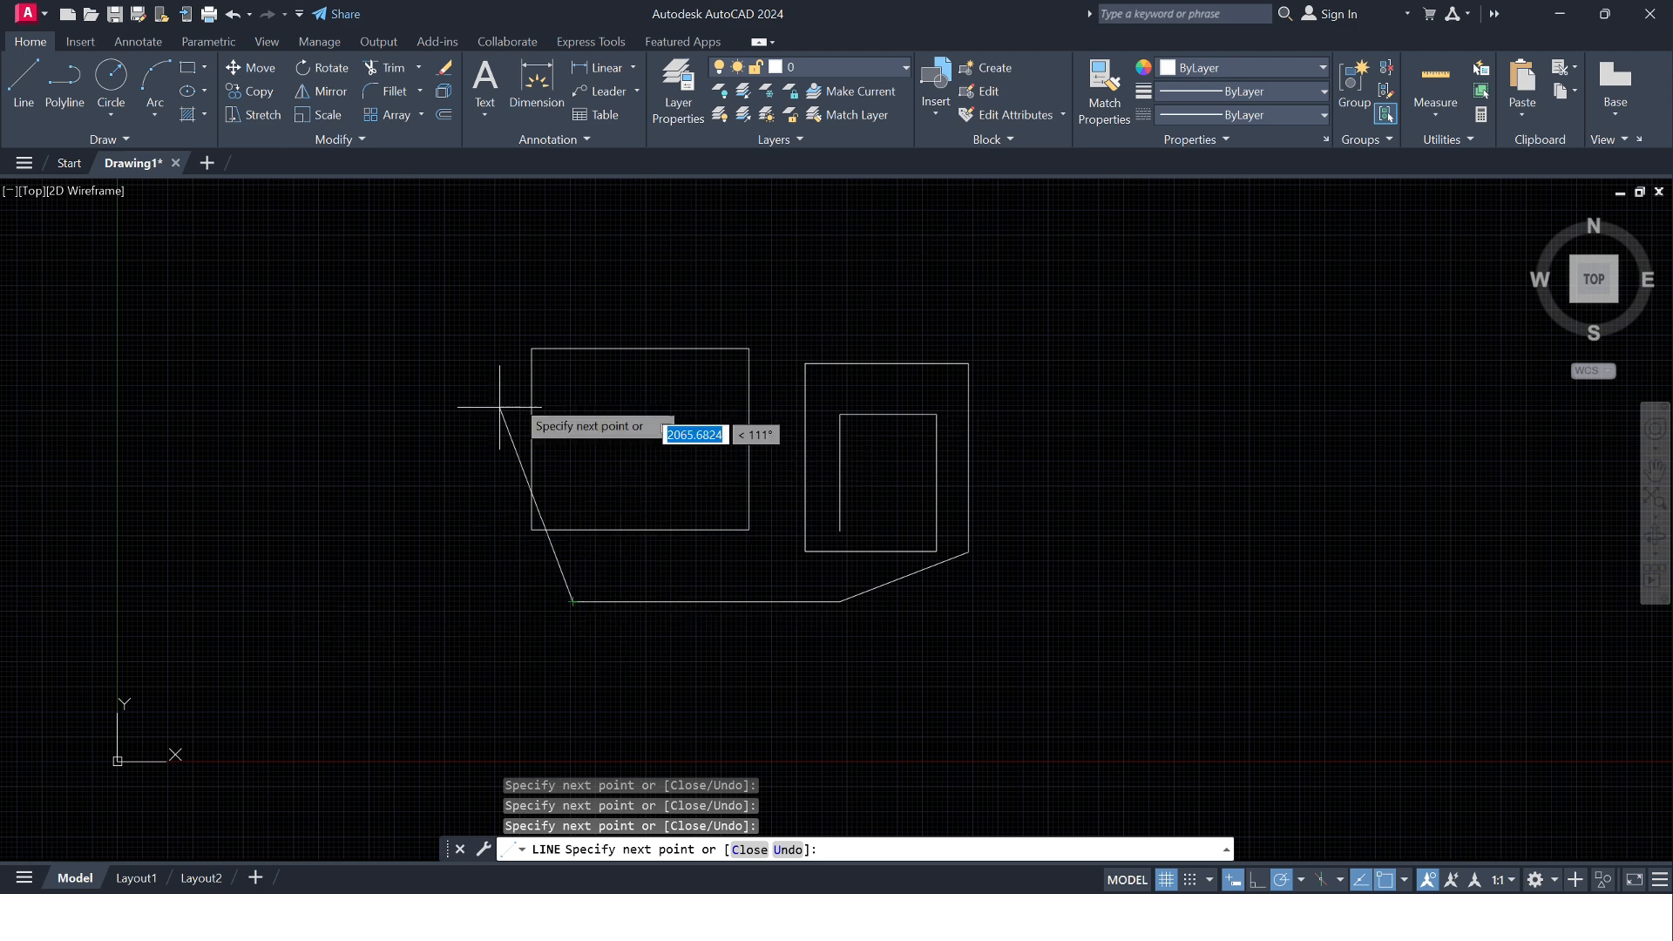
left_click(575, 439)
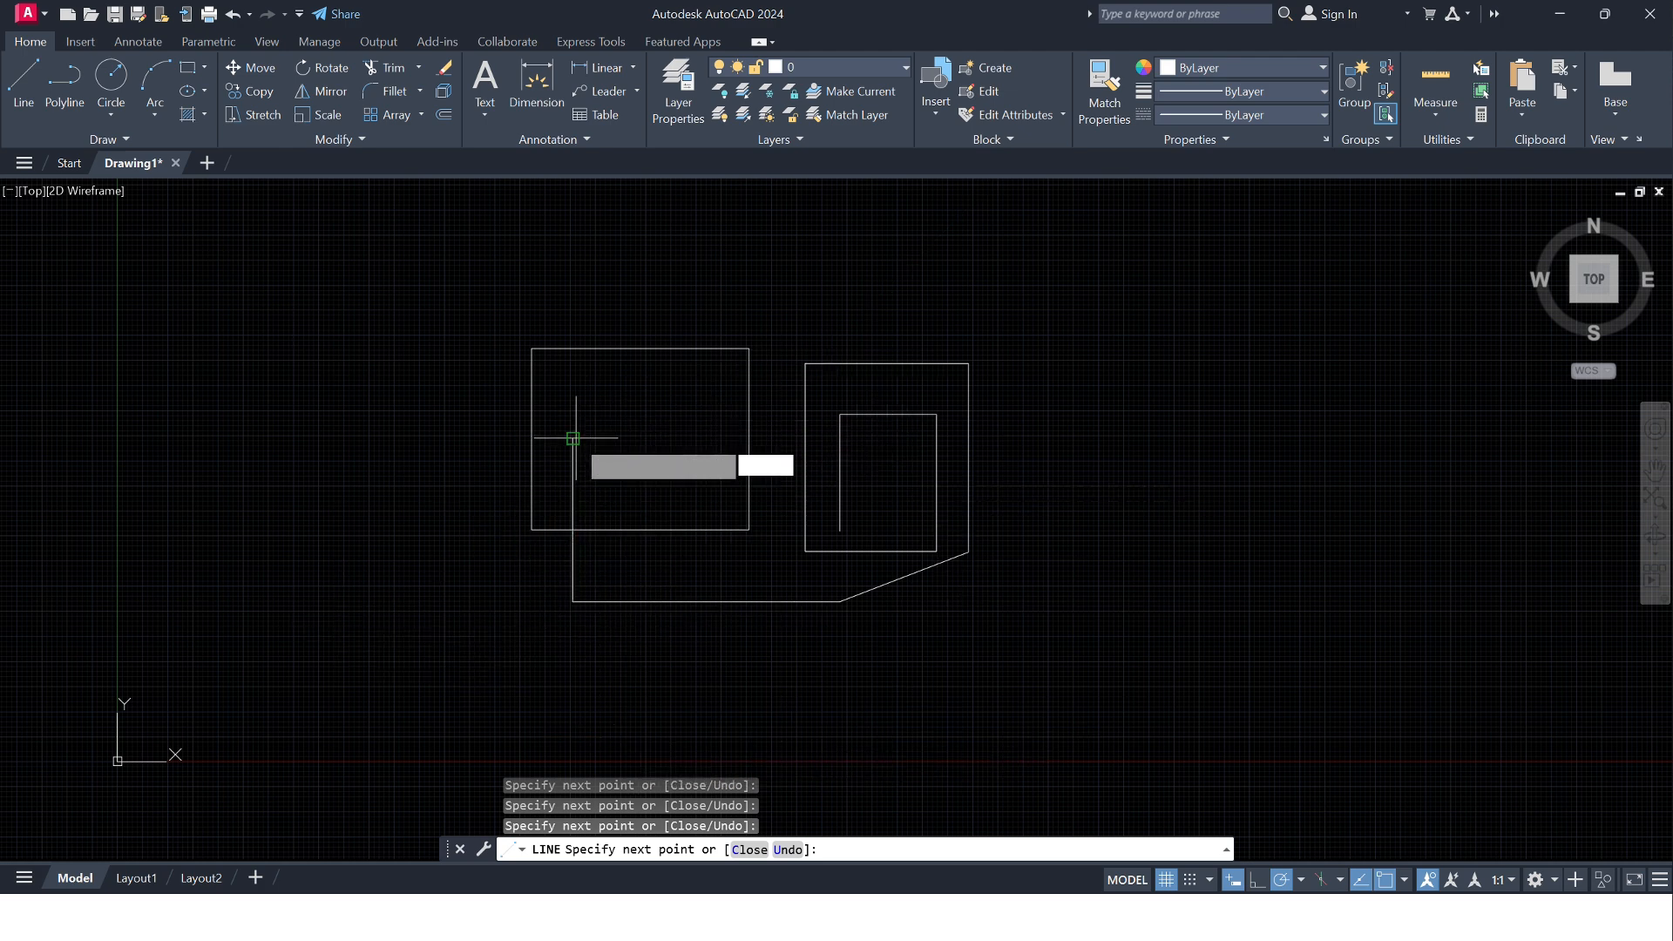
left_click(1071, 440)
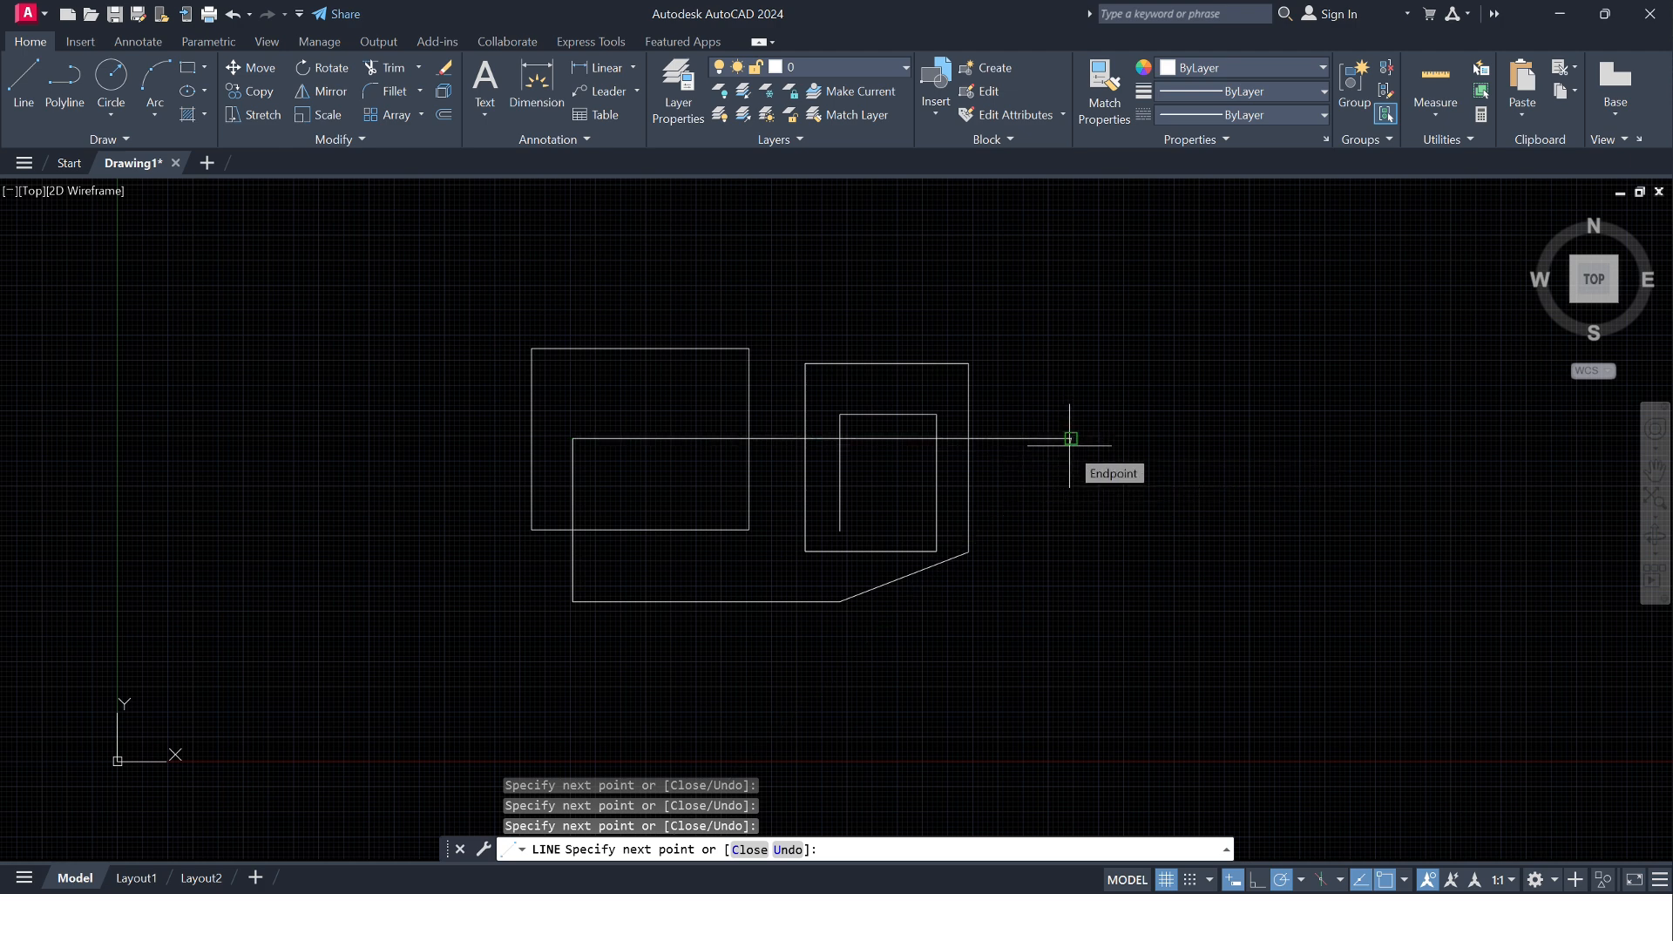
key("Escape")
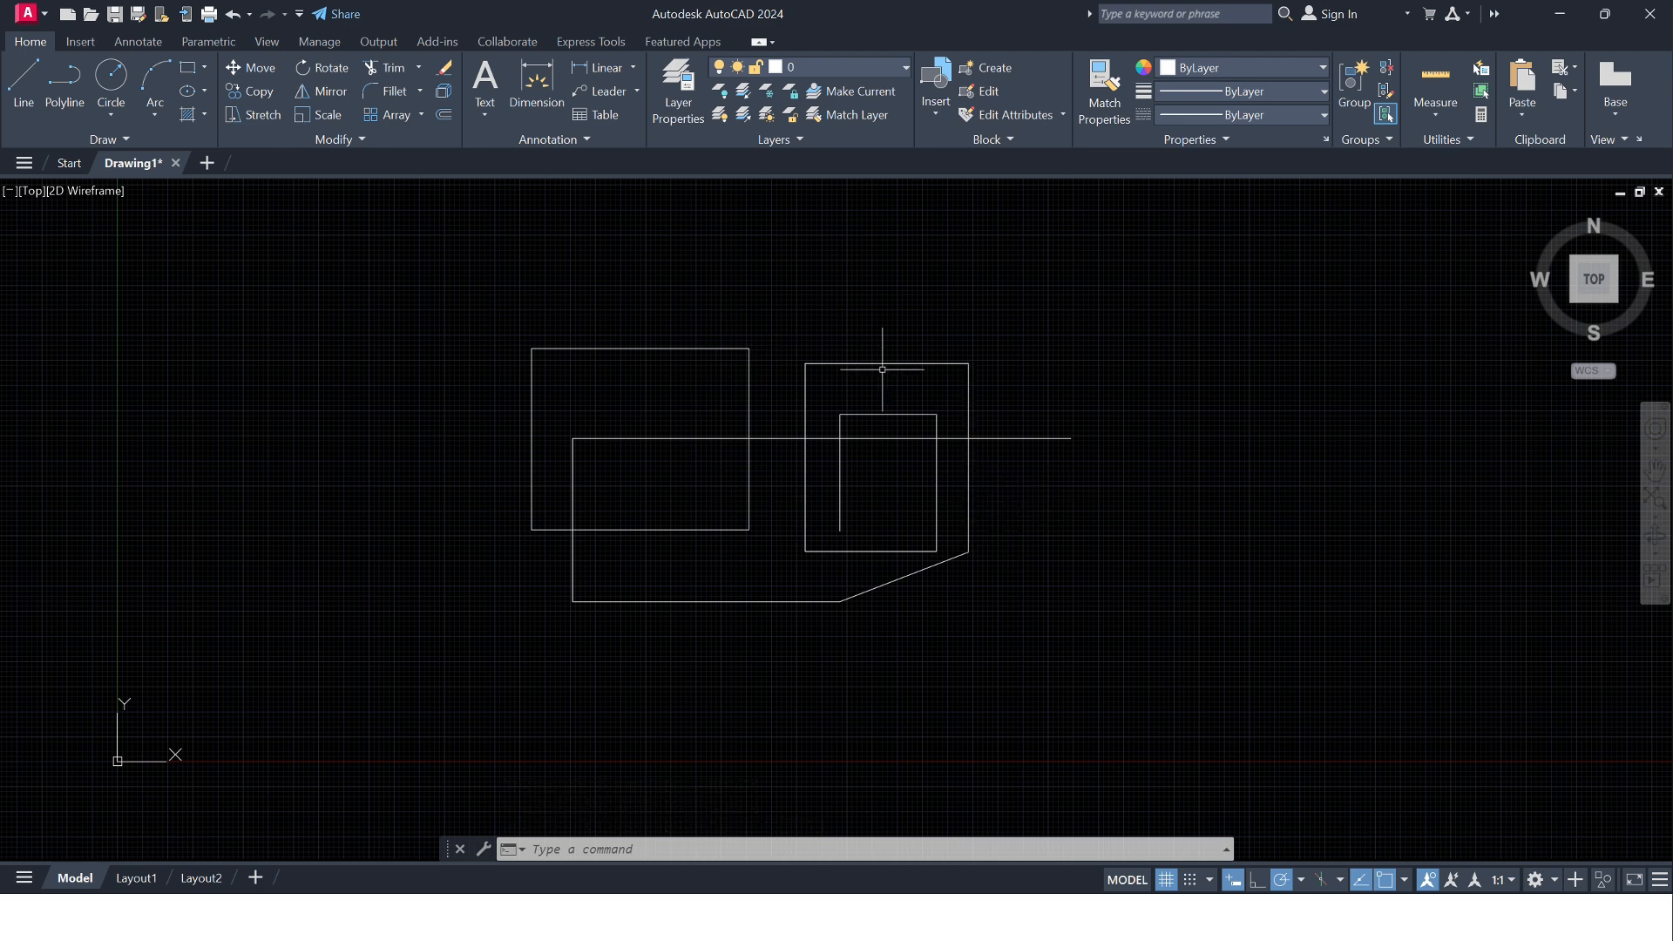
type("REC")
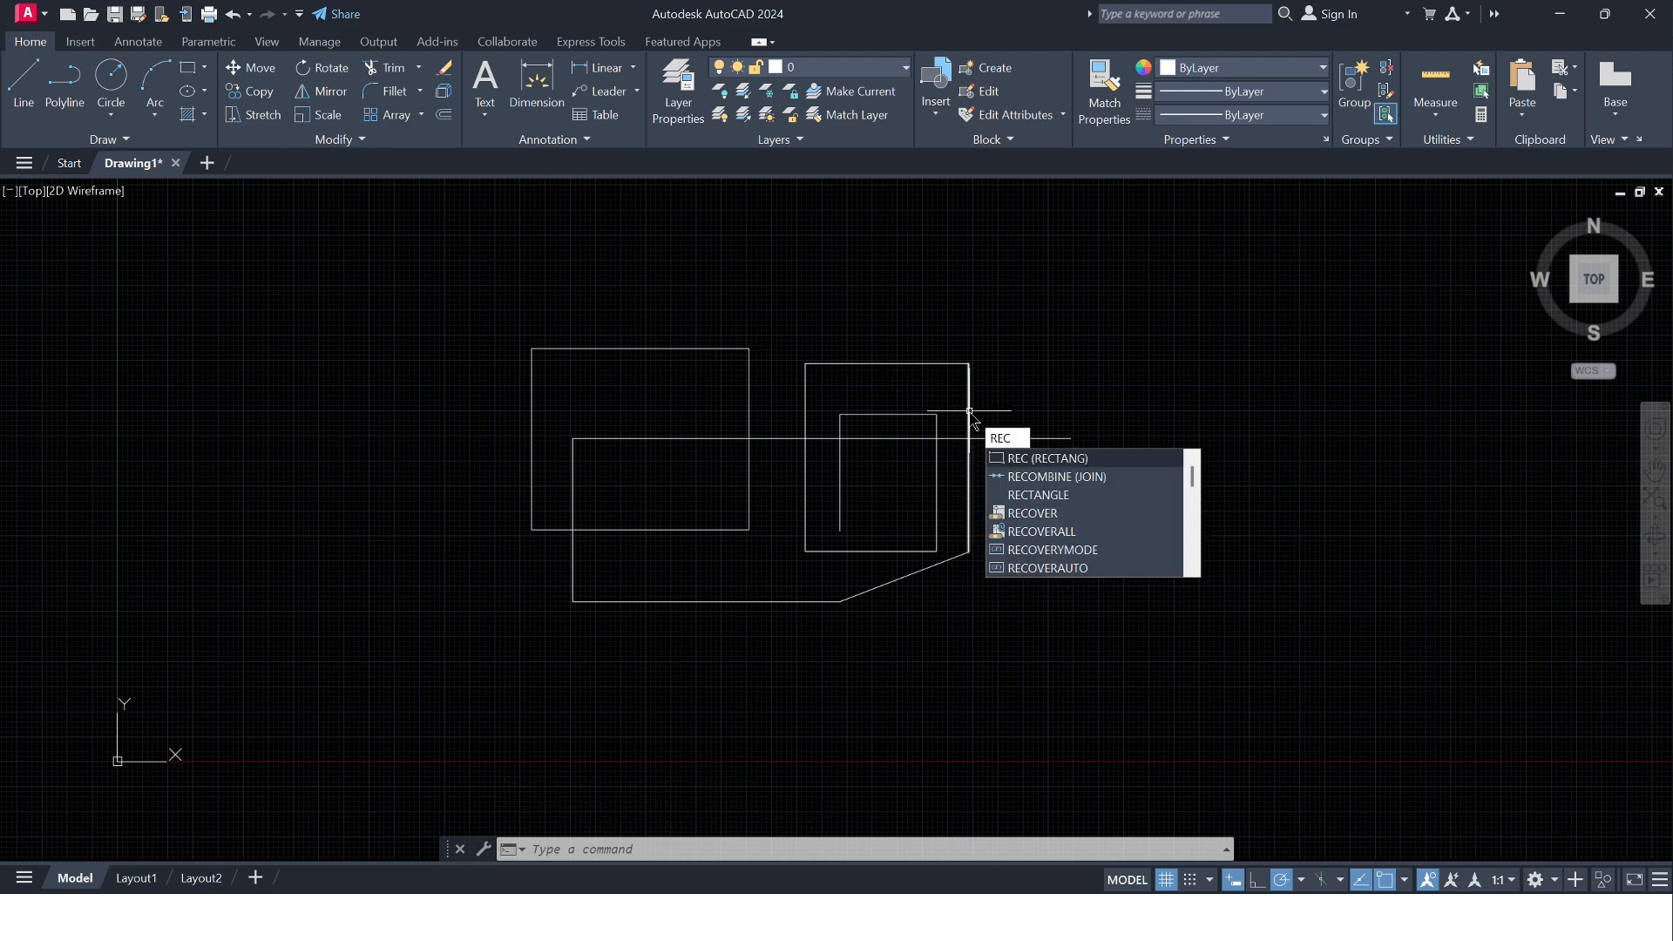
key("Return")
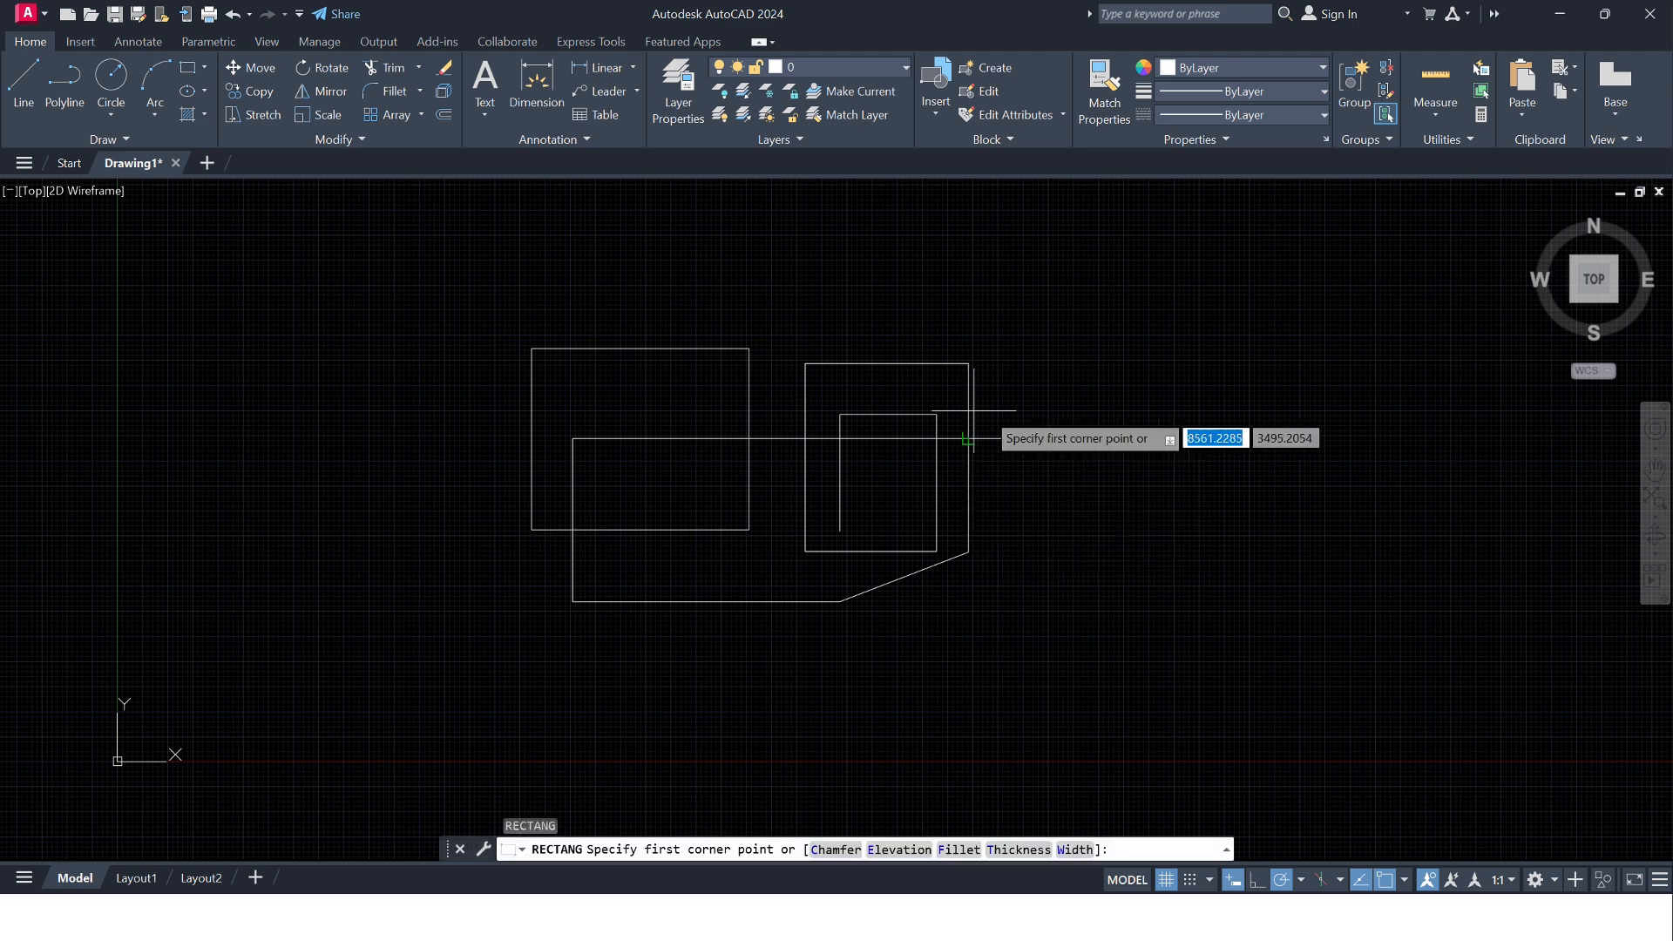
left_click(1128, 369)
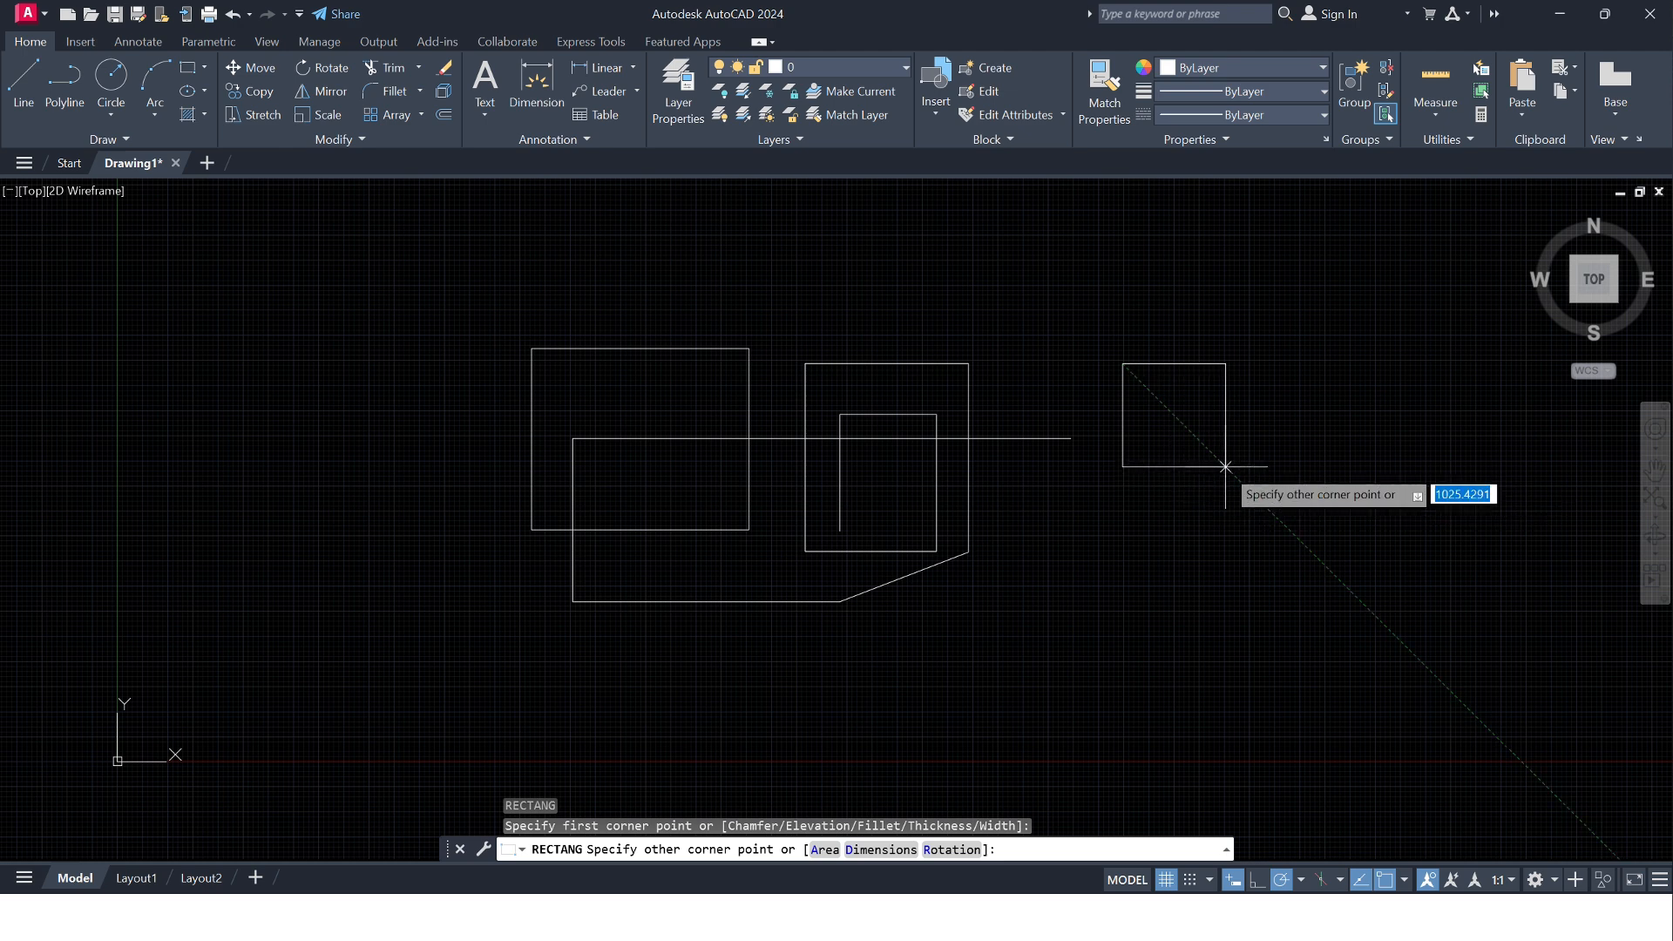
key("Escape")
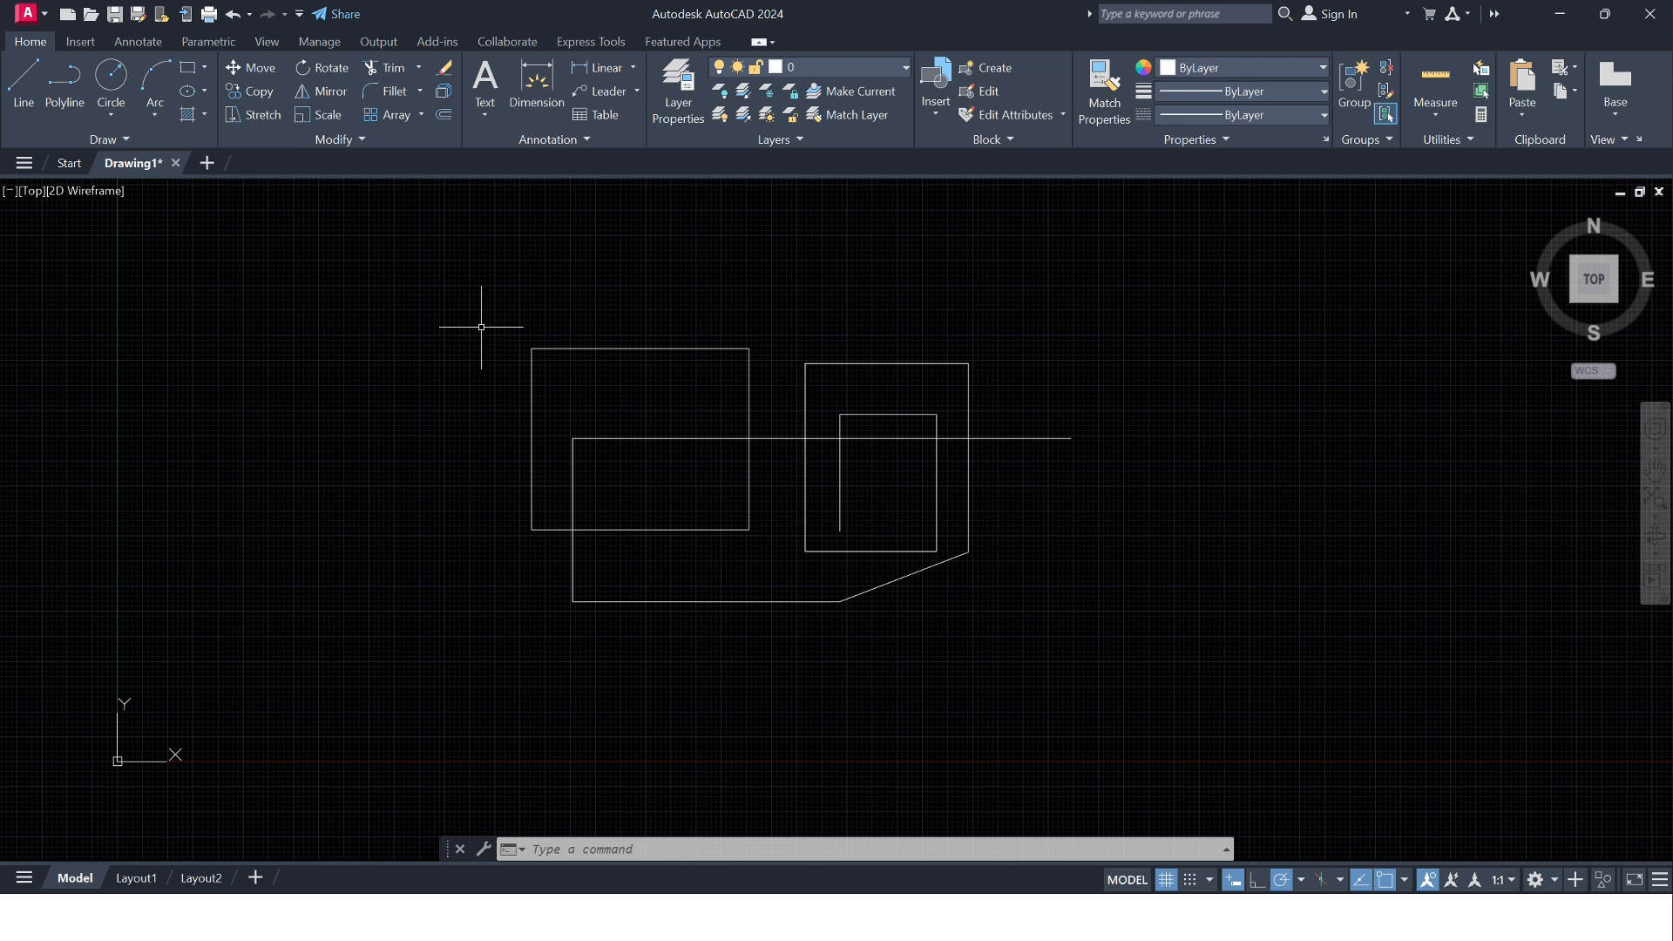
Select the rectangle and all connected lines using crossing and window selections, and delete them
left_click(1122, 599)
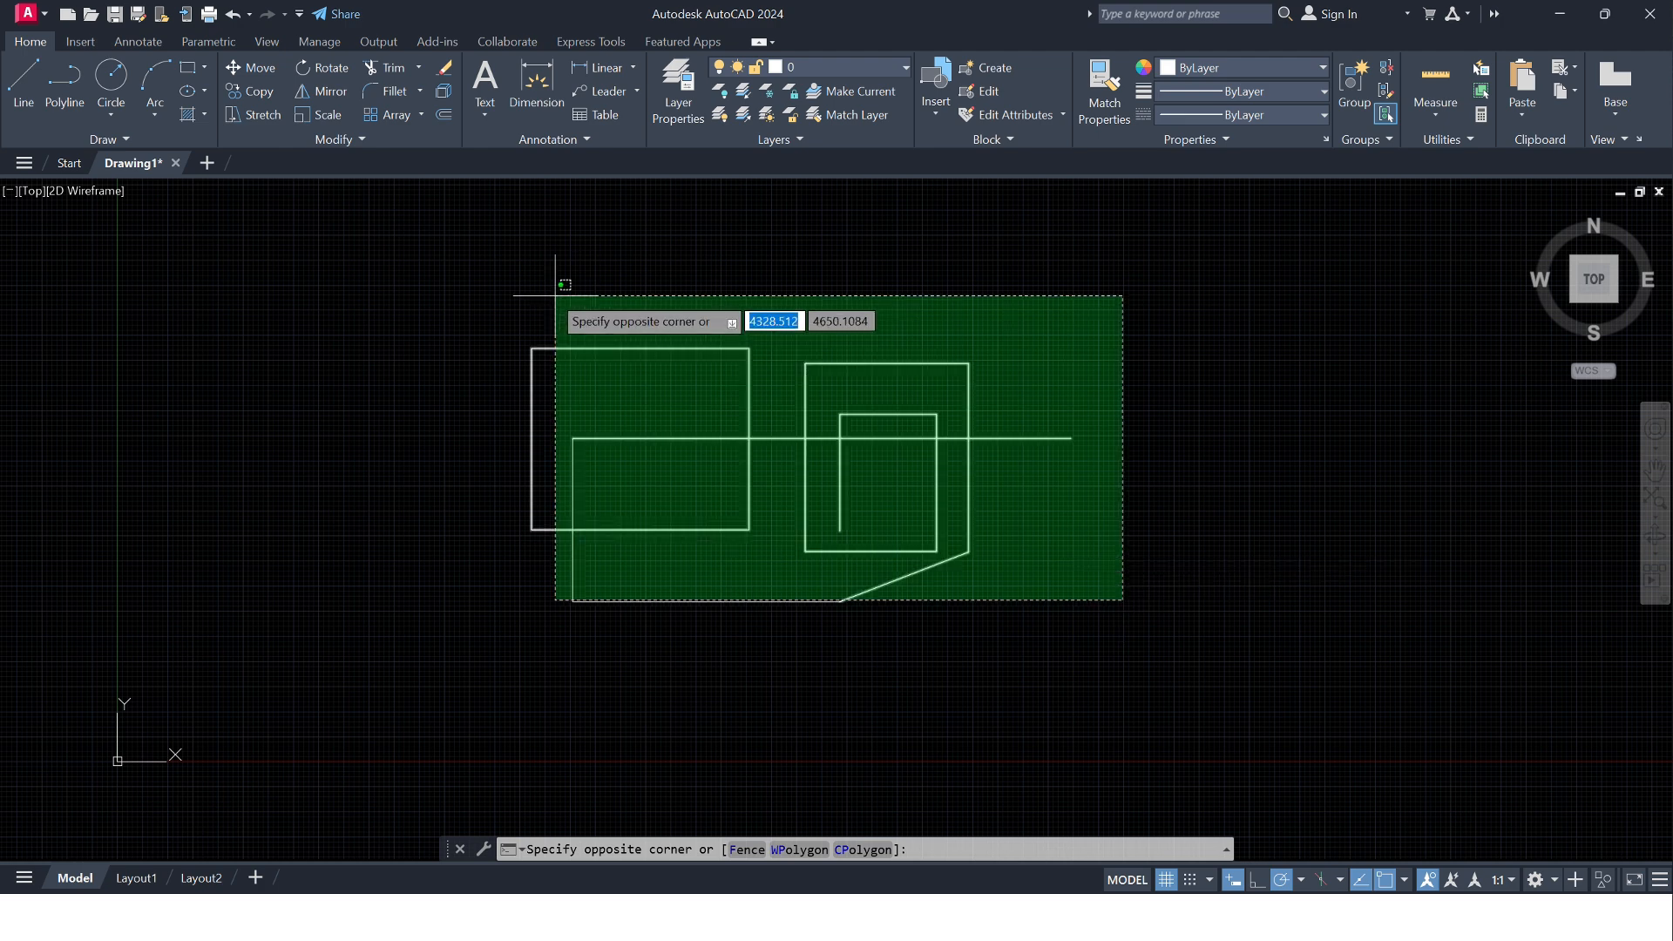
left_click(496, 294)
mouse_move(1166, 667)
left_mouse_down()
mouse_move(934, 448)
mouse_move(698, 402)
mouse_move(436, 597)
left_mouse_up()
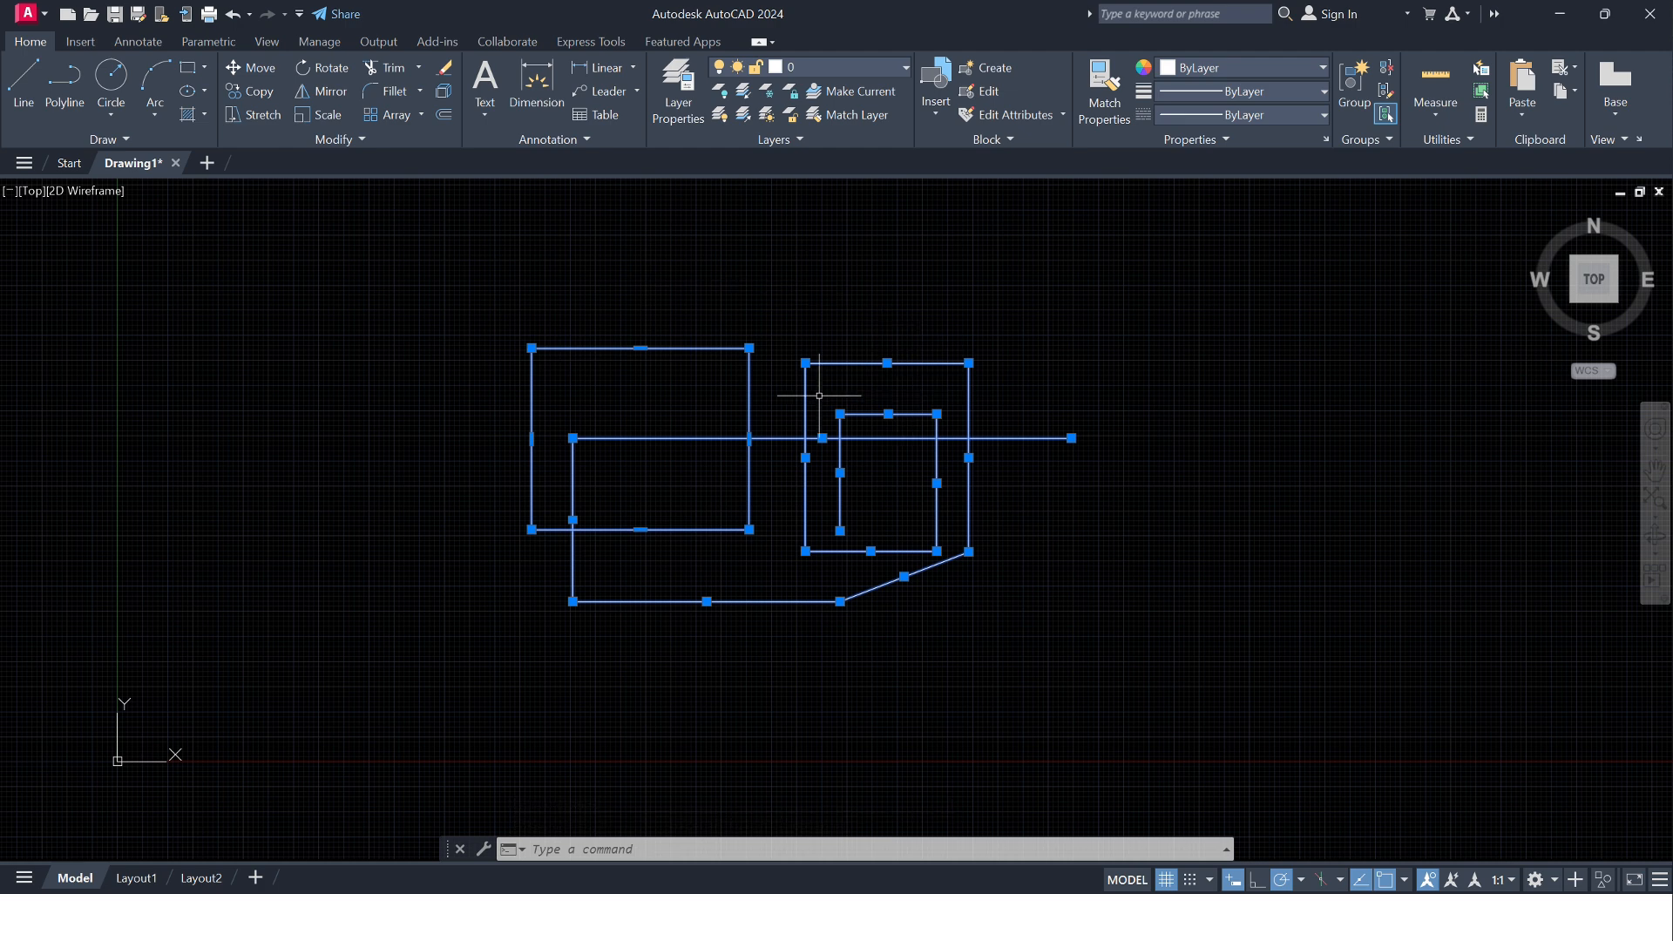
left_click(470, 288)
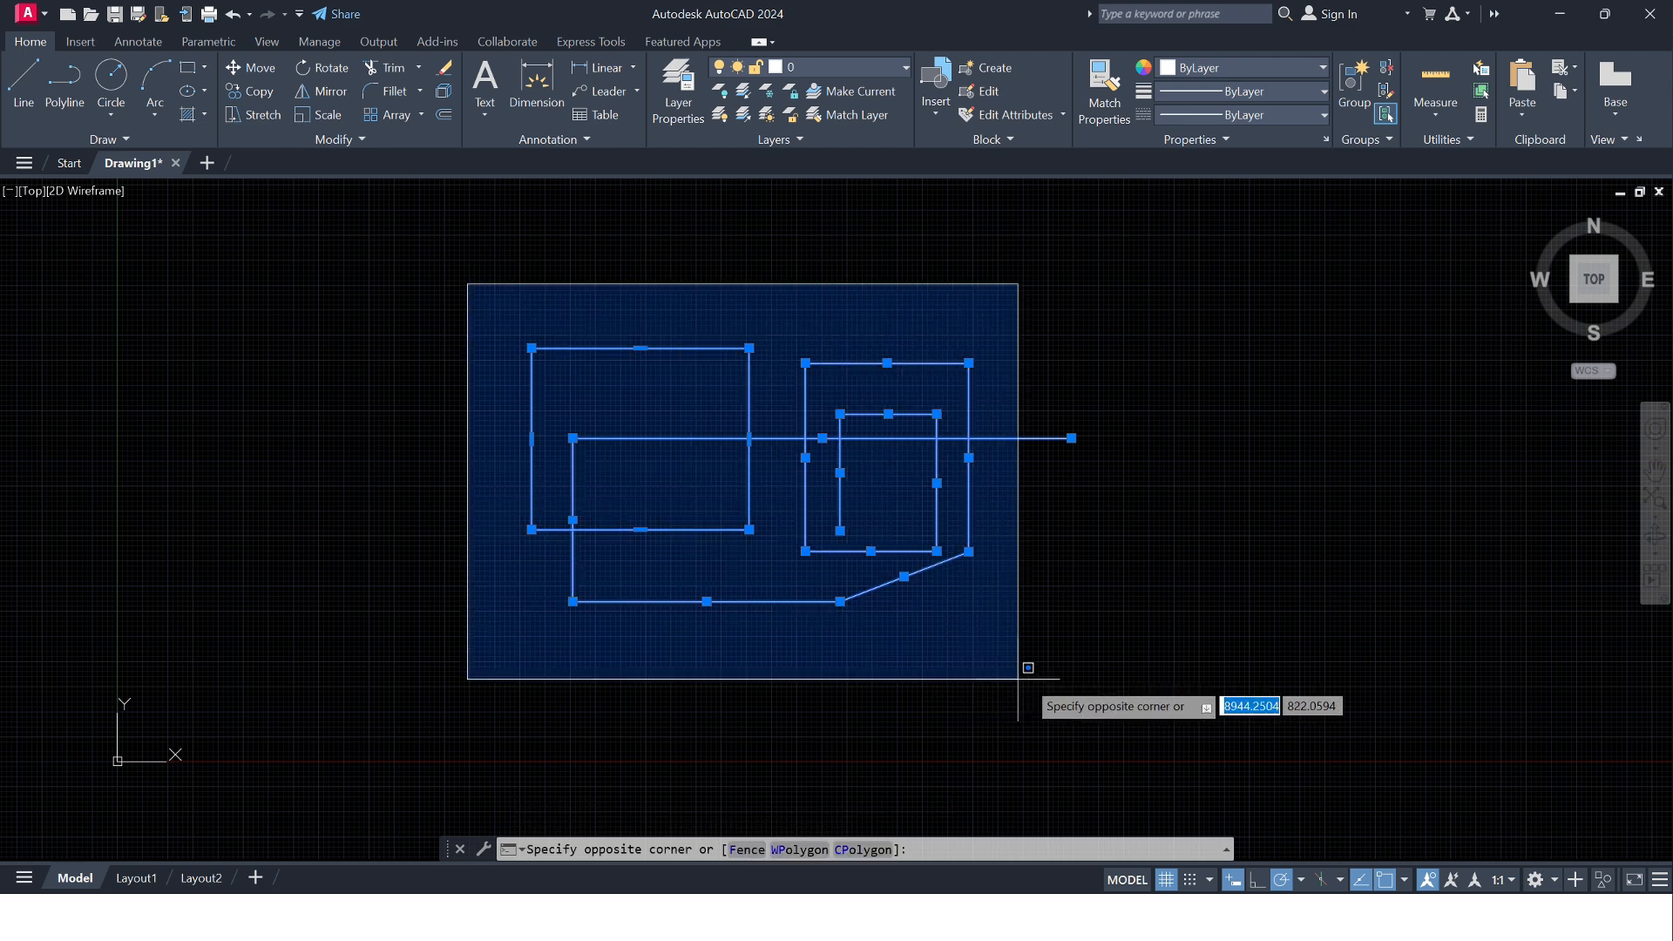
left_click(1141, 664)
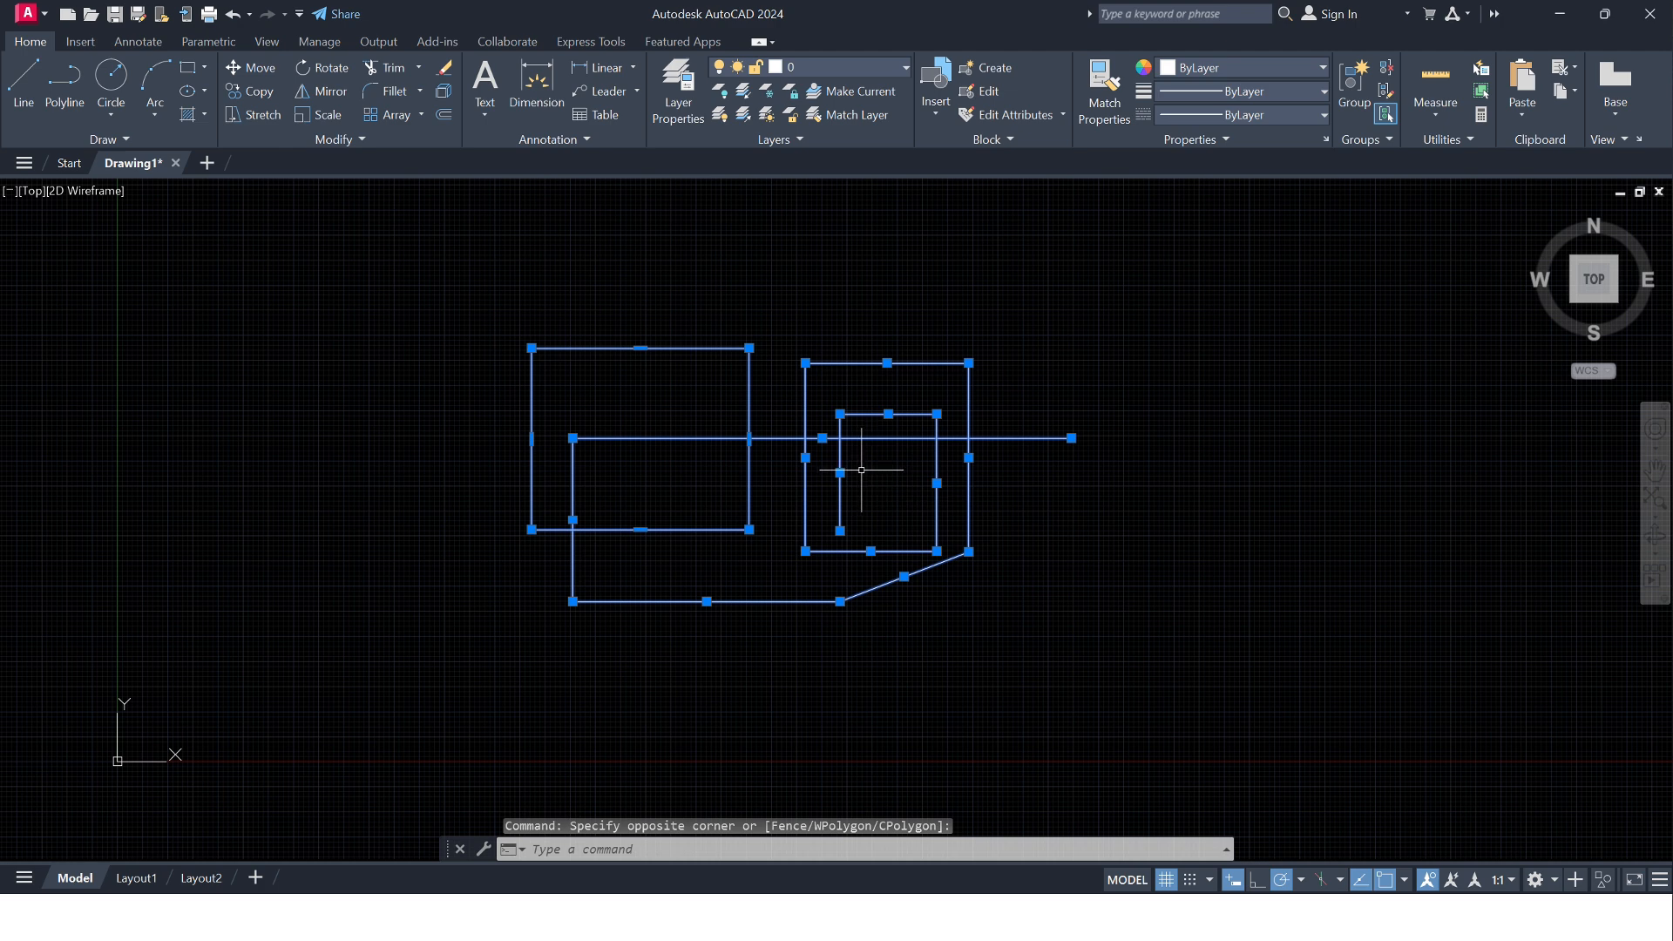
key("Delete")
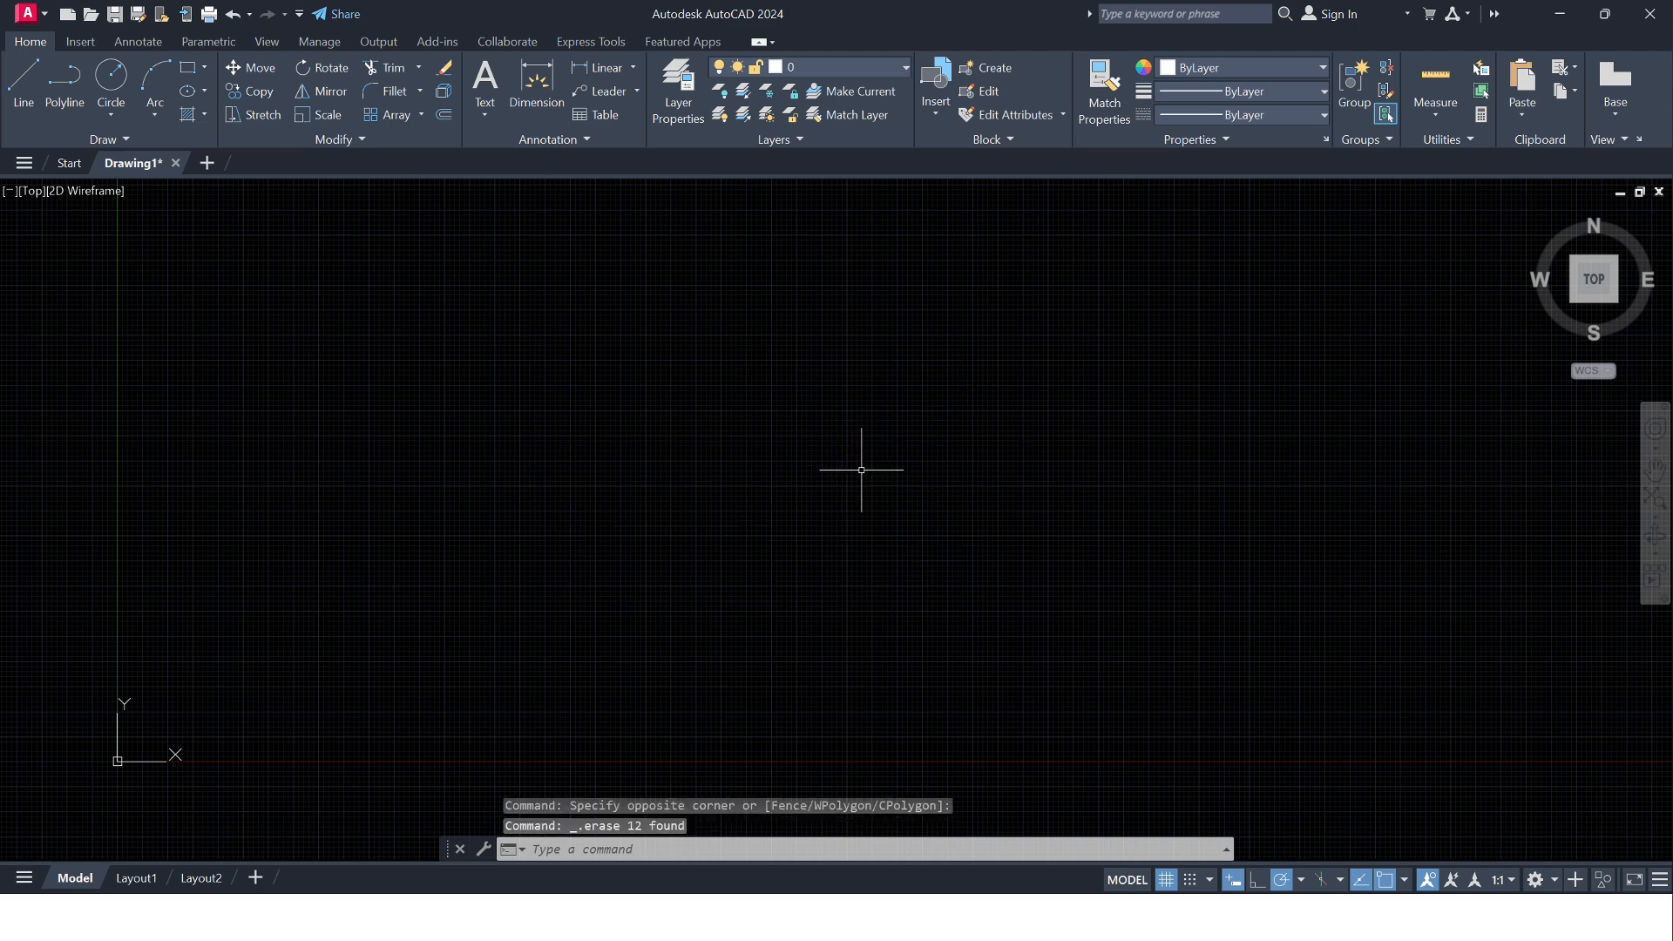